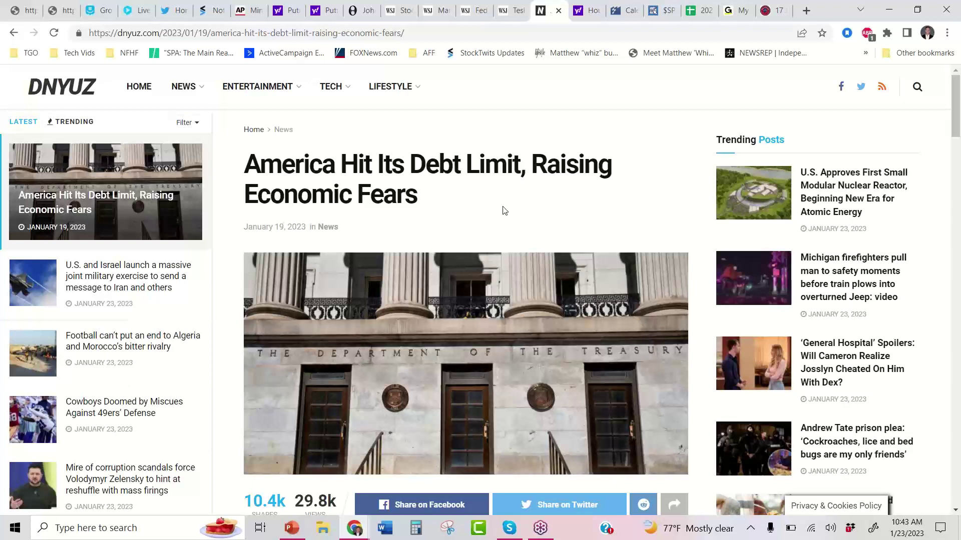
Highlight the headline "America Hit Its Debt Limit, Raising Economic Fears" in the open article
drag(427, 199, 253, 167)
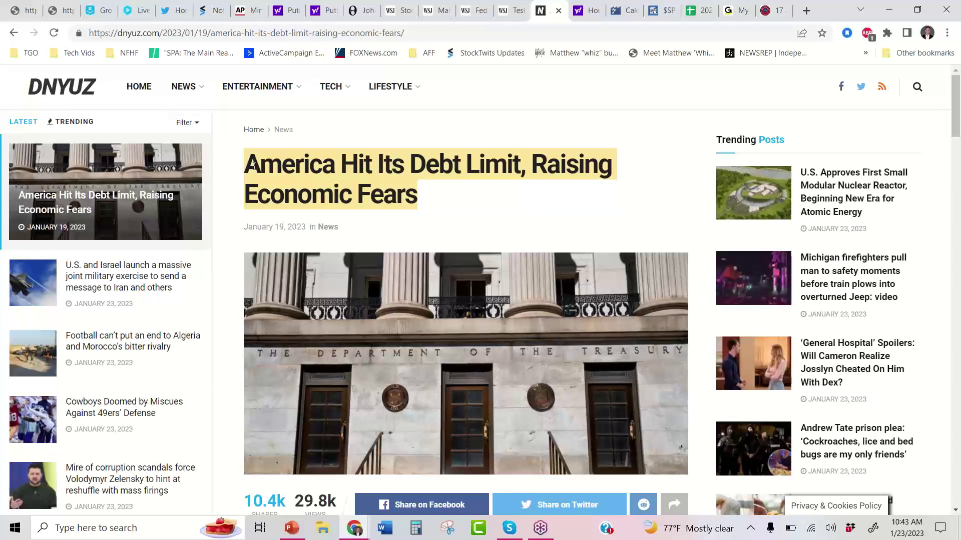
click(264, 176)
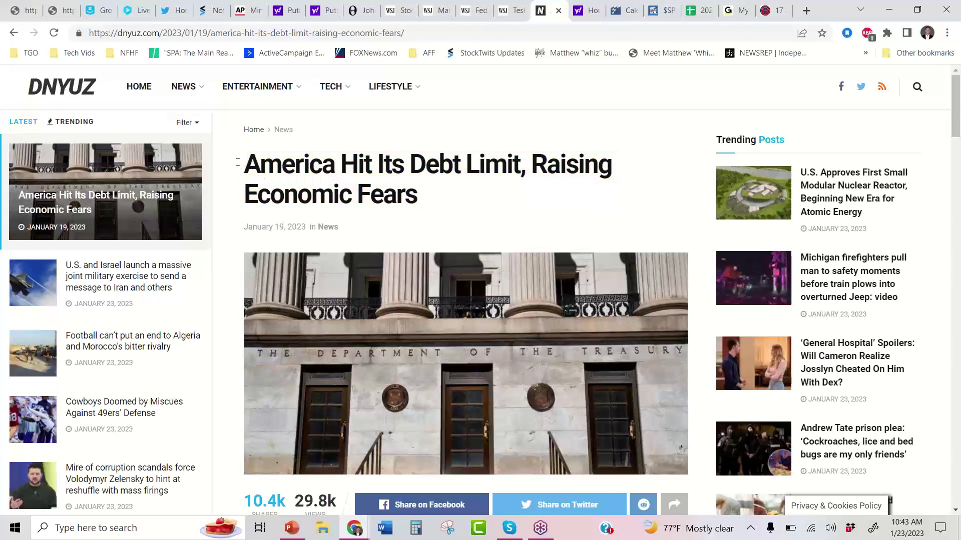
drag(238, 162, 421, 200)
Bring up the Yahoo News article on House Republicans' emergency plan for breaching the debt limit and highlight its headline
click(622, 10)
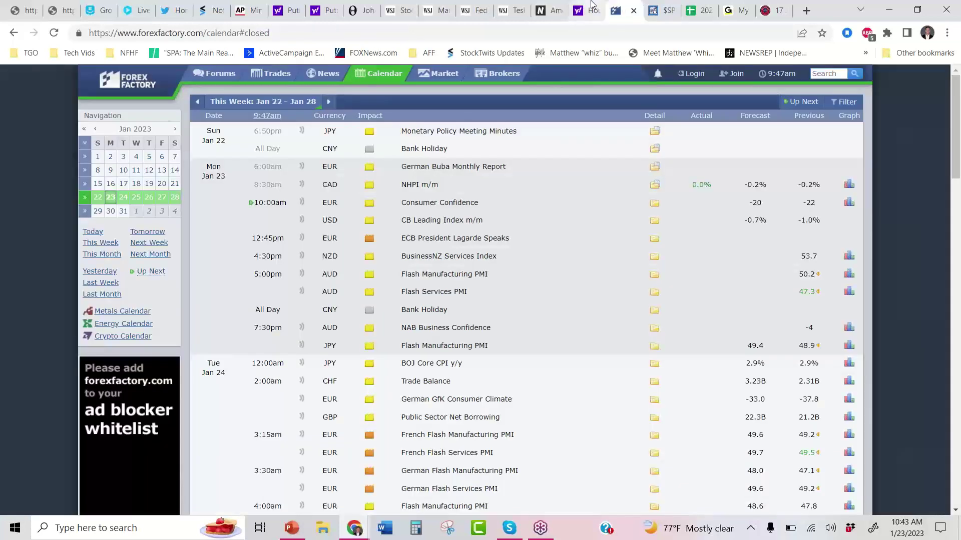
click(590, 6)
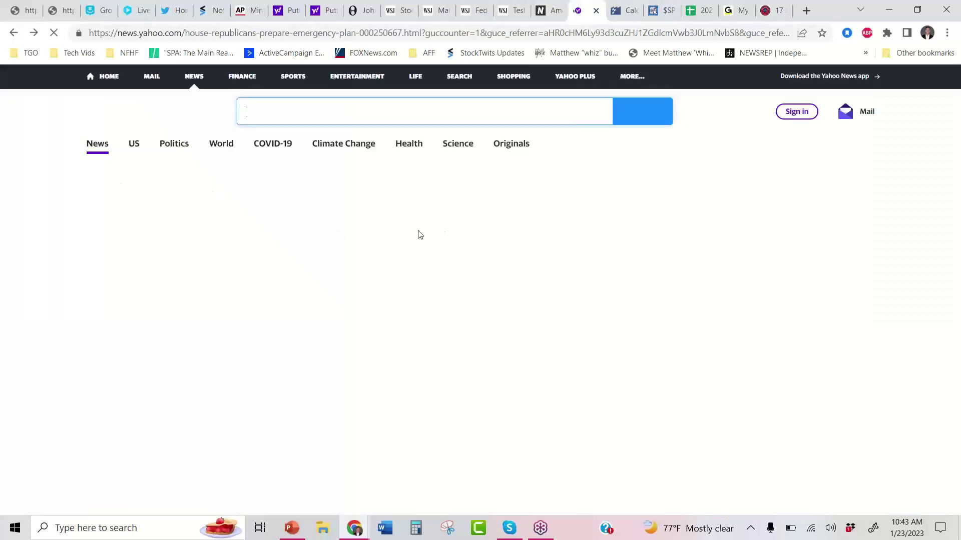
drag(186, 338, 32, 311)
scroll(33, 311, down, 3)
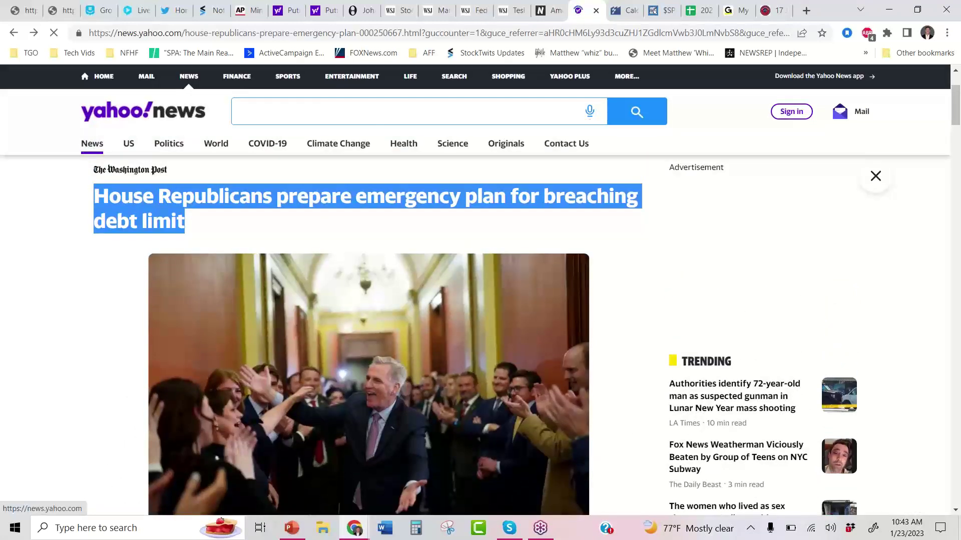
click(7, 311)
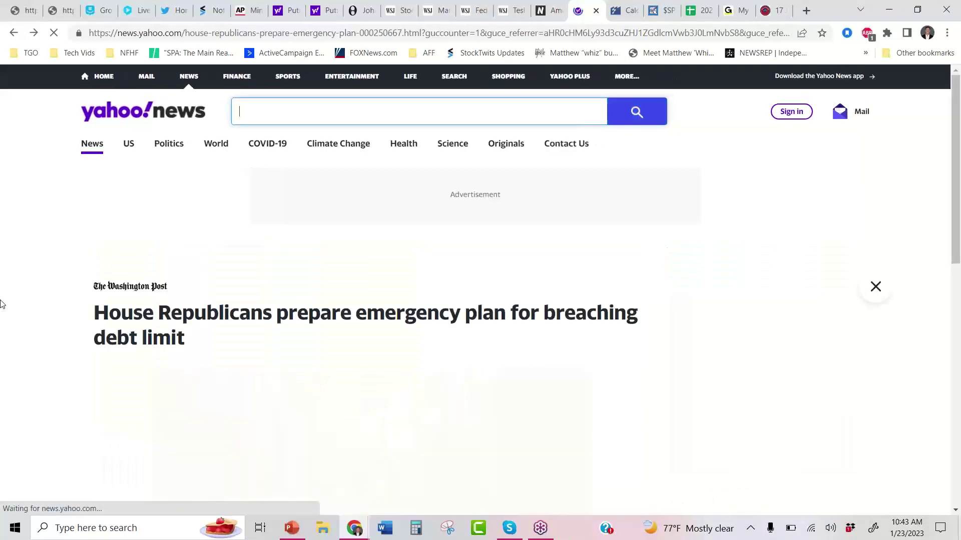
scroll(2, 304, down, 2)
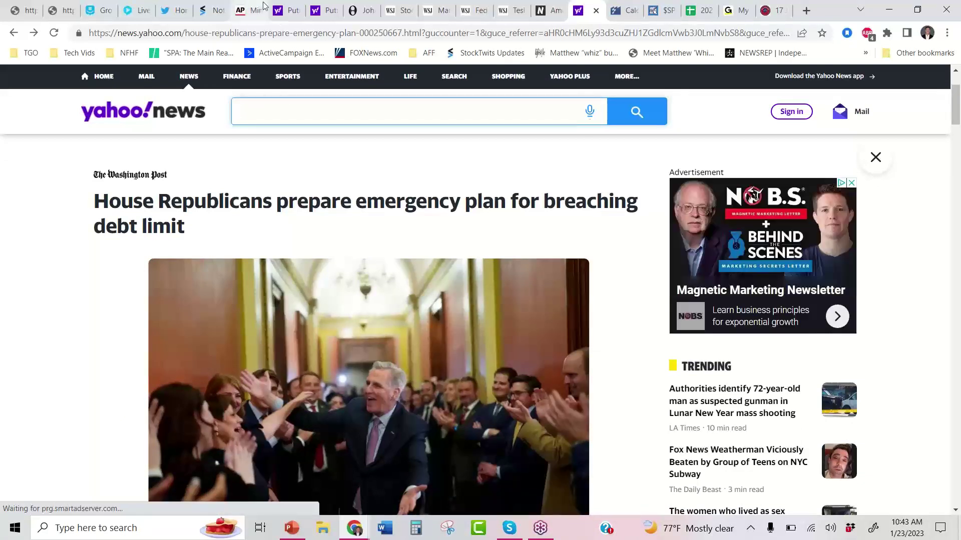
Bring up the Forex Factory calendar and highlight Tuesday Jan 24's USD Flash Services PMI and Flash Manufacturing PMI events
click(634, 7)
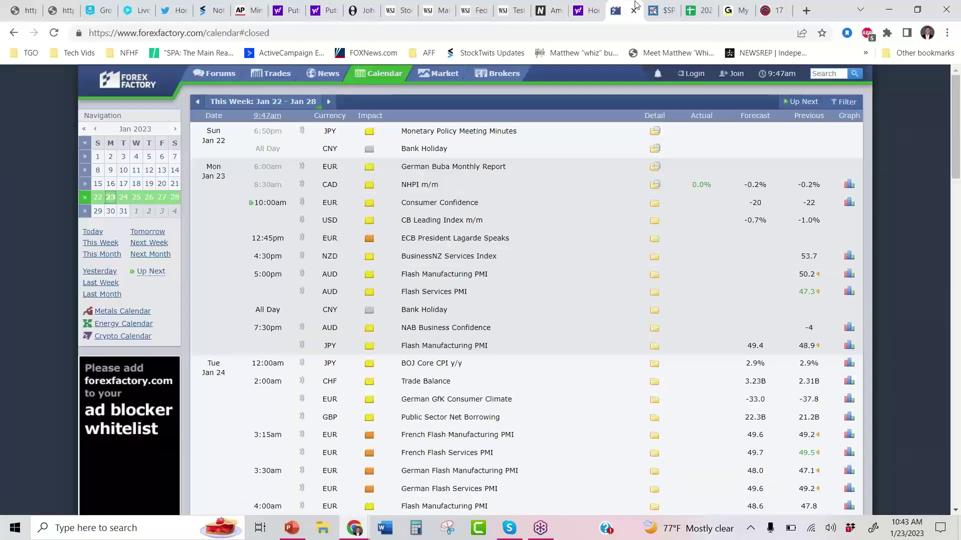
scroll(519, 296, down, 1)
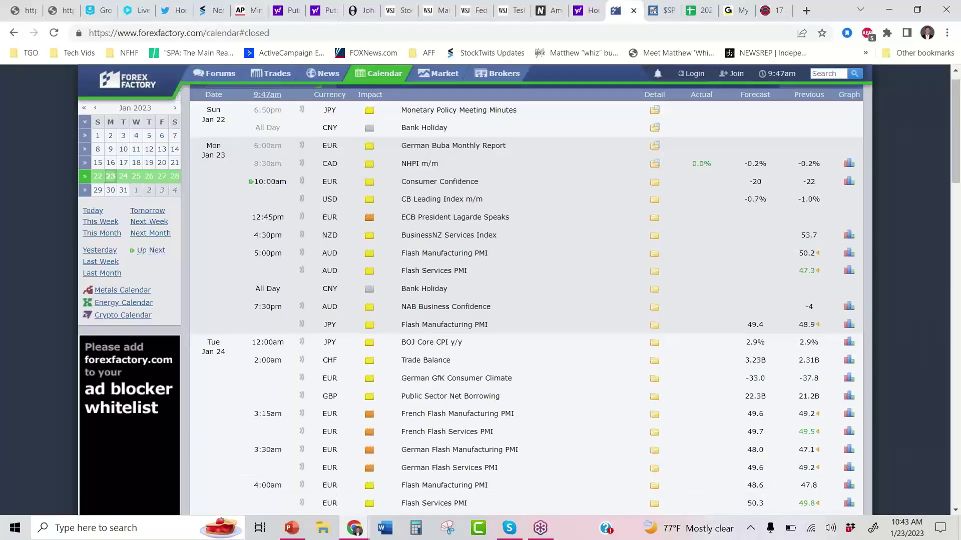
scroll(255, 422, down, 6)
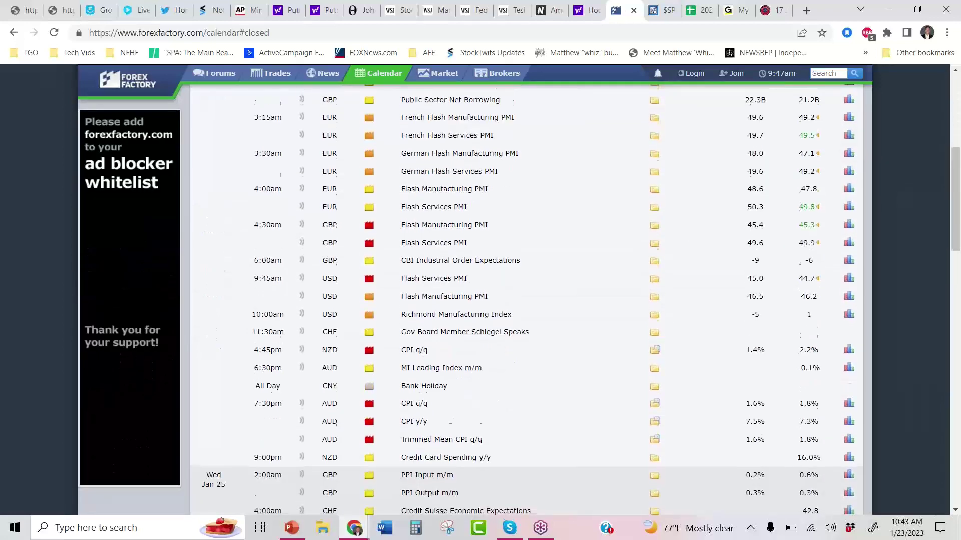
scroll(451, 300, down, 1)
drag(404, 259, 487, 273)
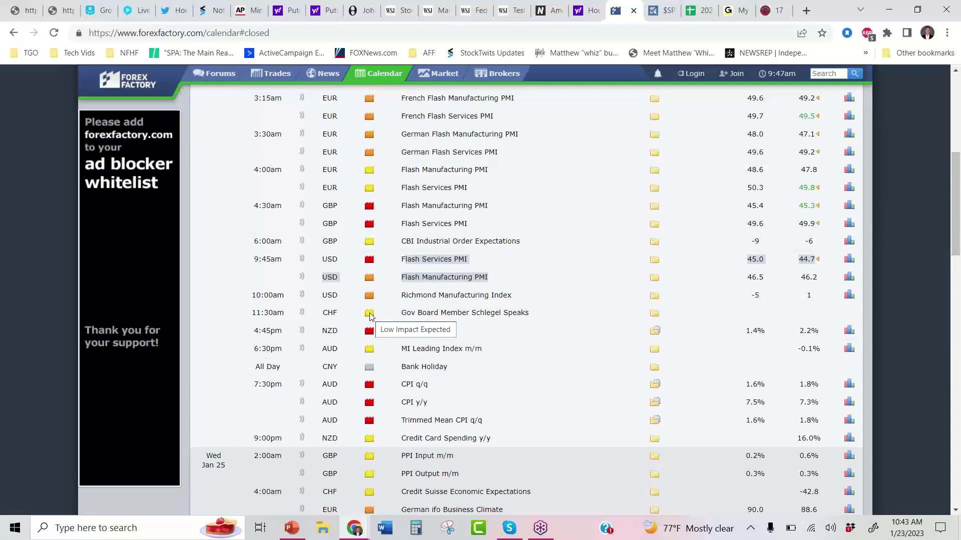
Open the details of the USD Advance GDP q/q event on Thursday Jan 26
scroll(370, 315, down, 4)
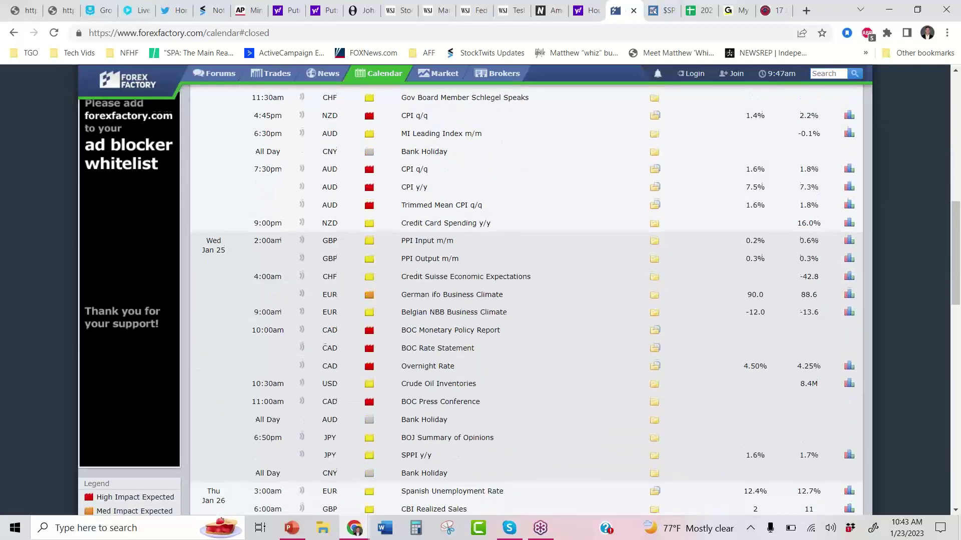
scroll(370, 315, down, 3)
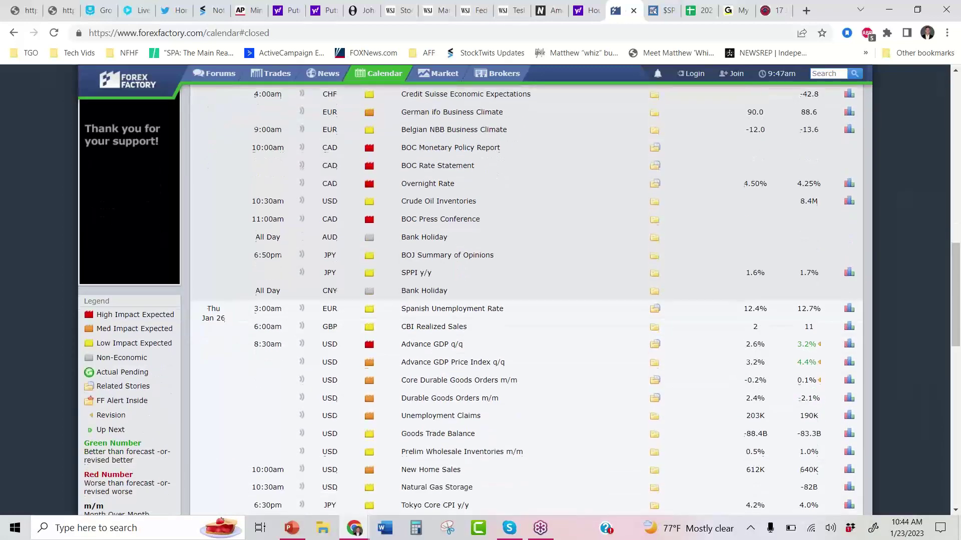
scroll(525, 300, down, 2)
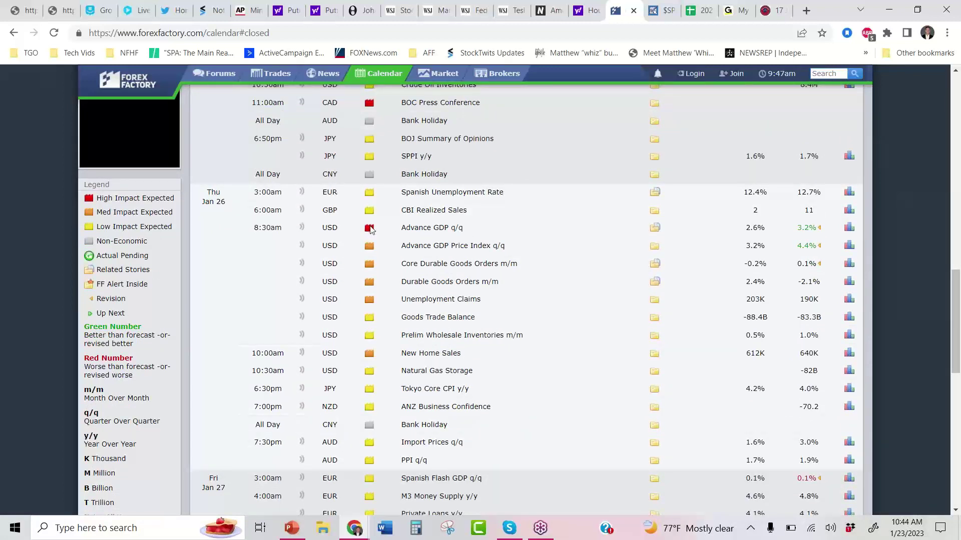
mouse_move(370, 229)
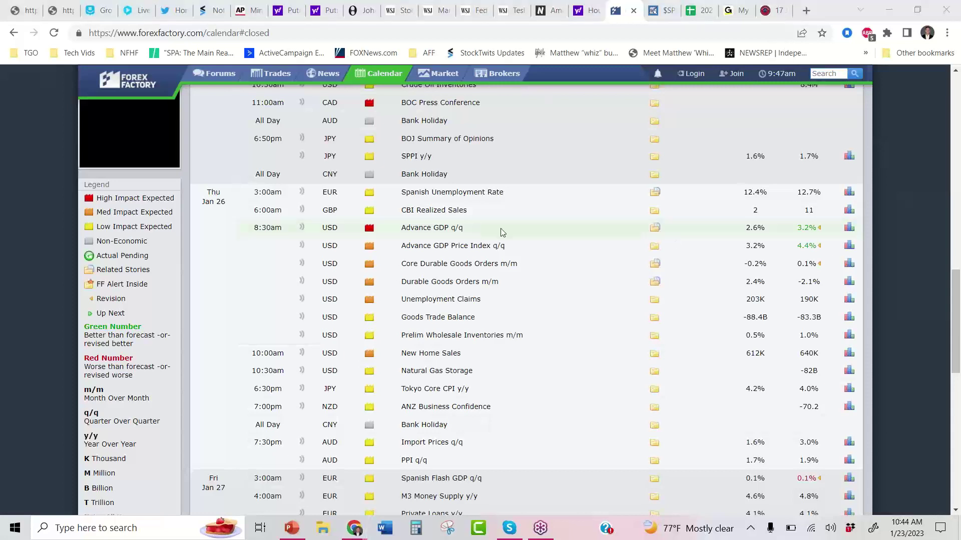
click(654, 226)
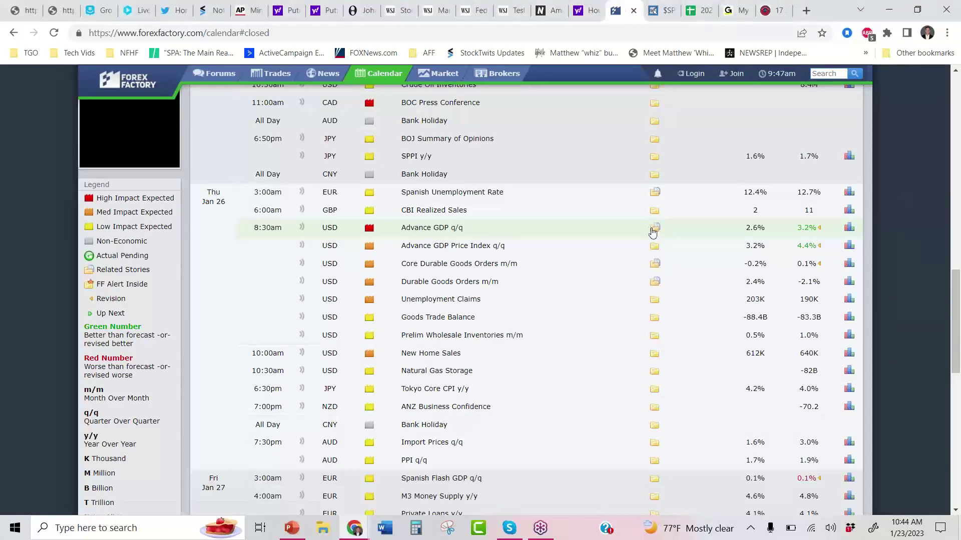
scroll(593, 292, down, 1)
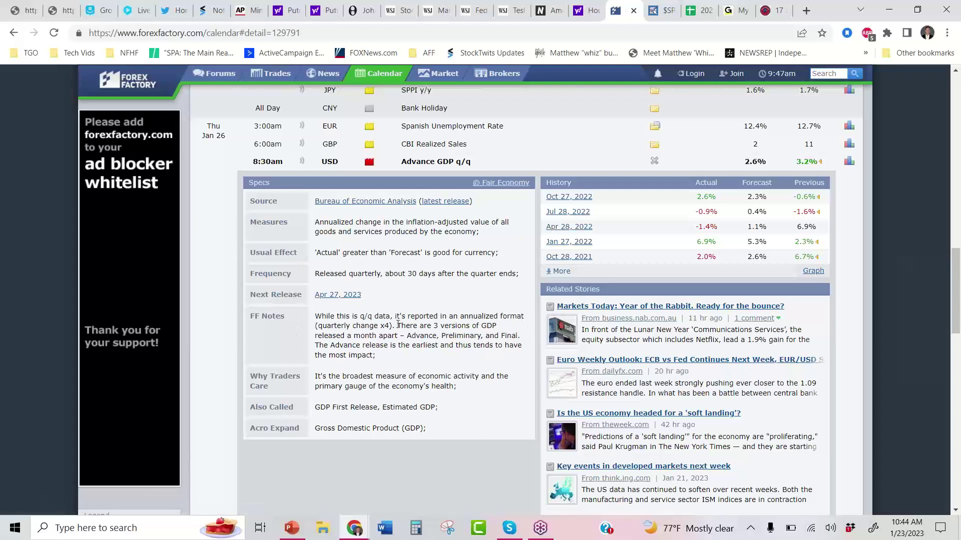
Highlight the FF Notes text on the GDP versions and the sentence about the Advance release having the most impact
drag(408, 336, 478, 336)
click(520, 334)
drag(316, 345, 429, 359)
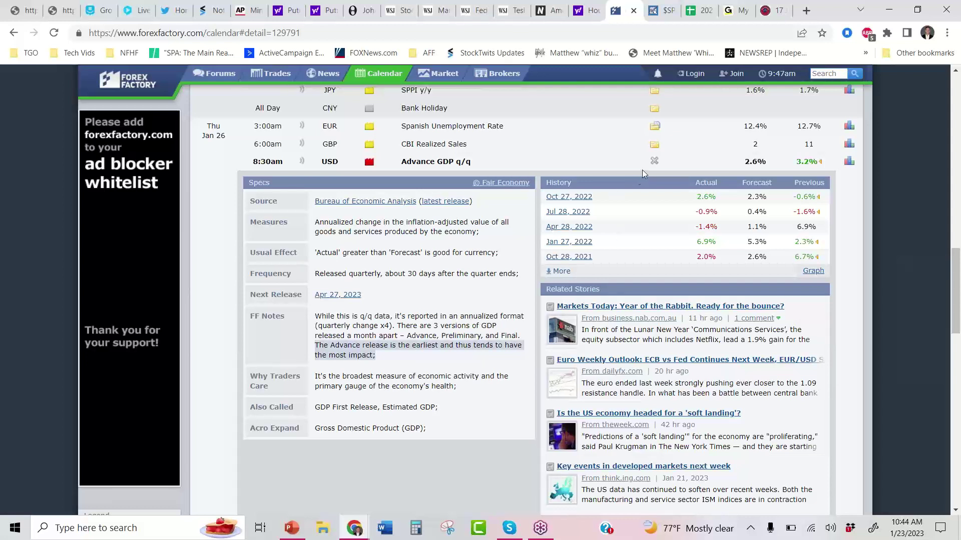
Close the event details and open the Advance GDP q/q graph, narrowing its range to Jan 2021 – Oct 2022
click(659, 161)
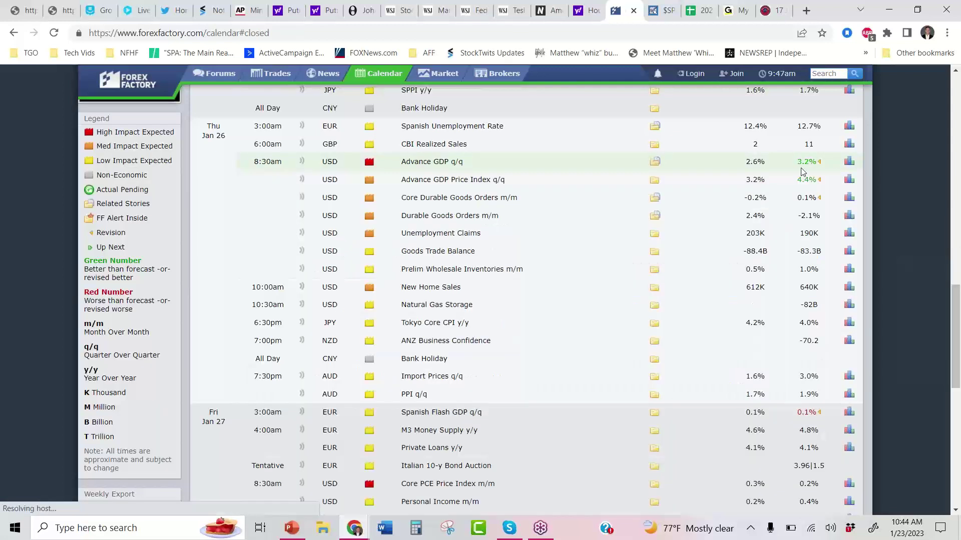
click(847, 162)
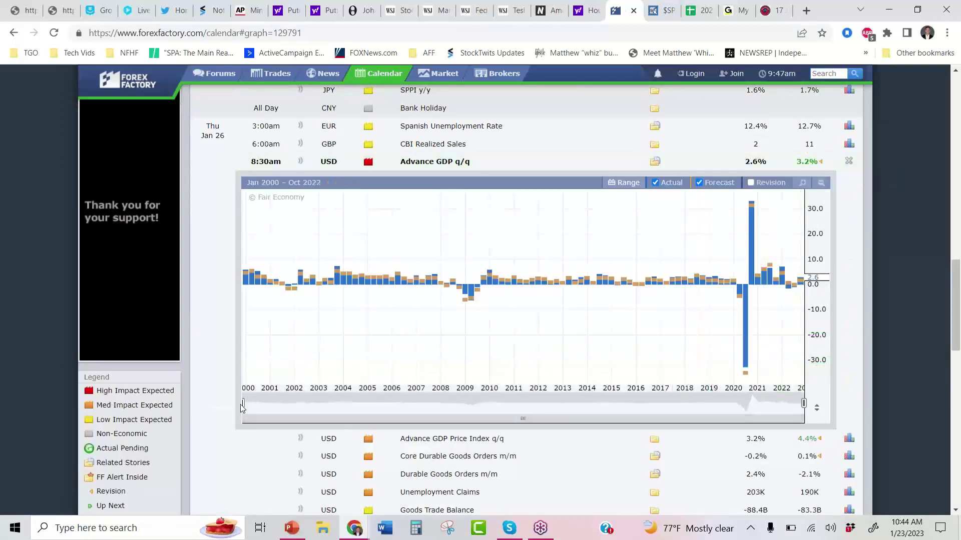
drag(246, 403, 758, 393)
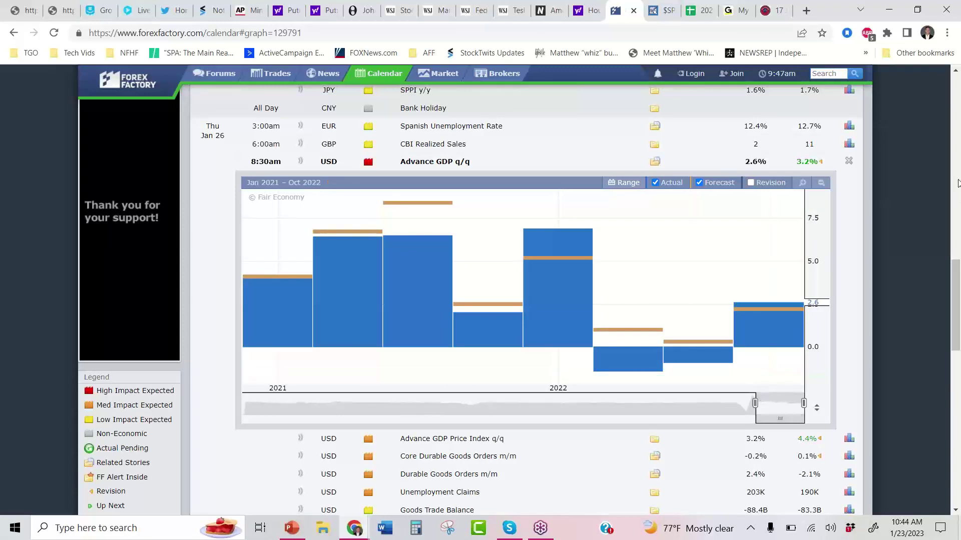
Circle the two negative 2022 bars on the GDP graph with the highlighter and draw an arrow pointing to them
key(ctrl+shift+h)
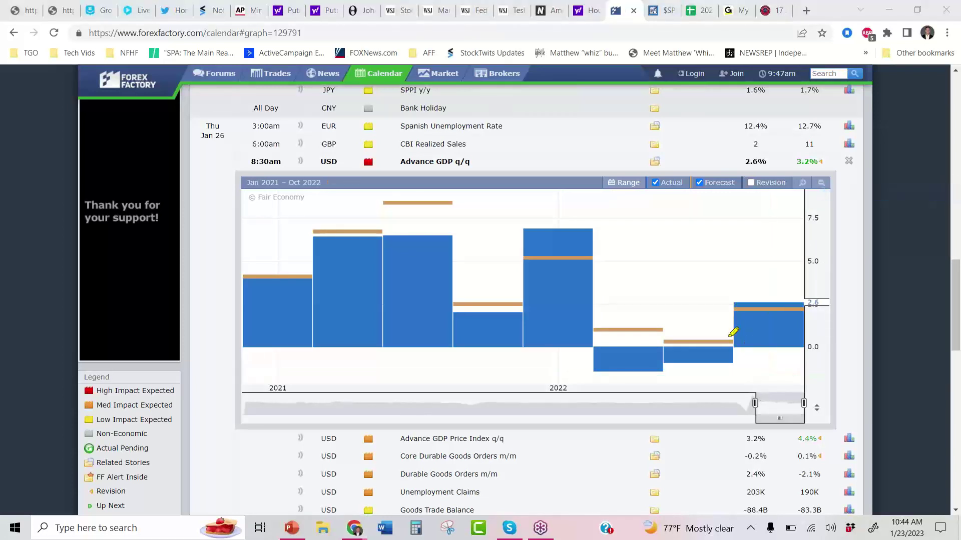
mouse_move(727, 340)
mouse_down()
mouse_move(611, 346)
mouse_move(620, 378)
mouse_move(713, 382)
mouse_move(621, 336)
mouse_move(683, 393)
mouse_move(674, 320)
mouse_move(584, 367)
mouse_up()
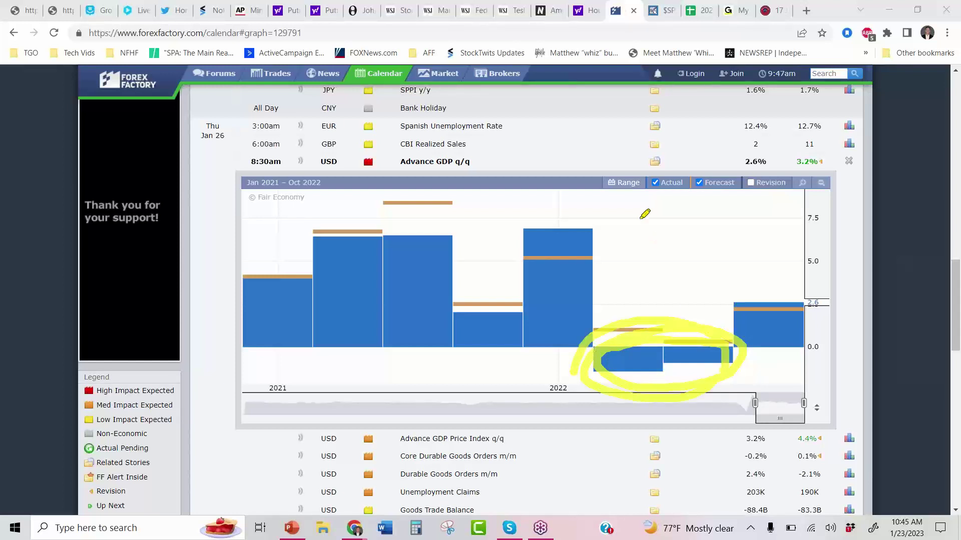
mouse_move(612, 170)
mouse_down()
mouse_move(651, 205)
mouse_move(663, 328)
mouse_up()
drag(679, 271, 663, 325)
drag(623, 278, 659, 325)
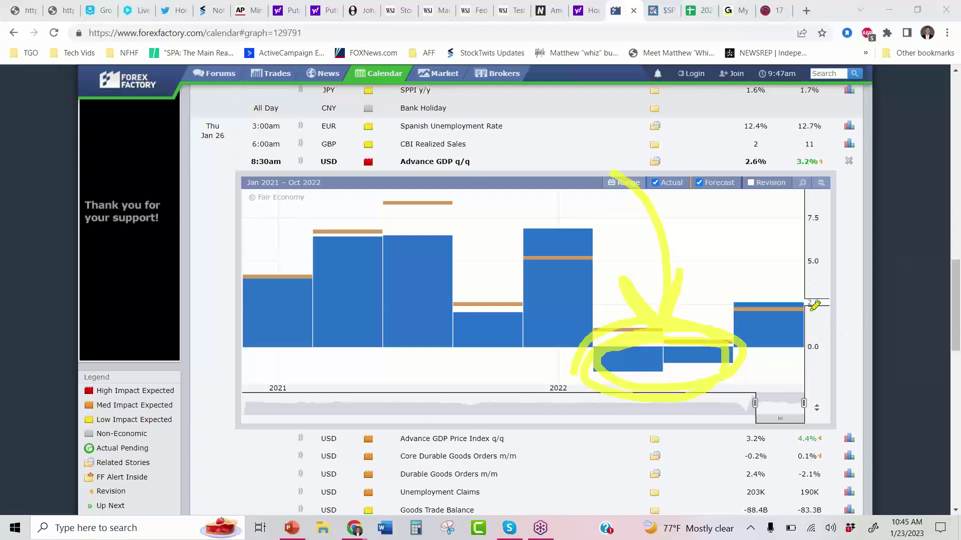
Circle the last bar of the GDP graph and draw an arrow pointing down to it
mouse_move(805, 297)
mouse_down()
mouse_move(757, 280)
mouse_move(815, 371)
mouse_move(766, 285)
mouse_up()
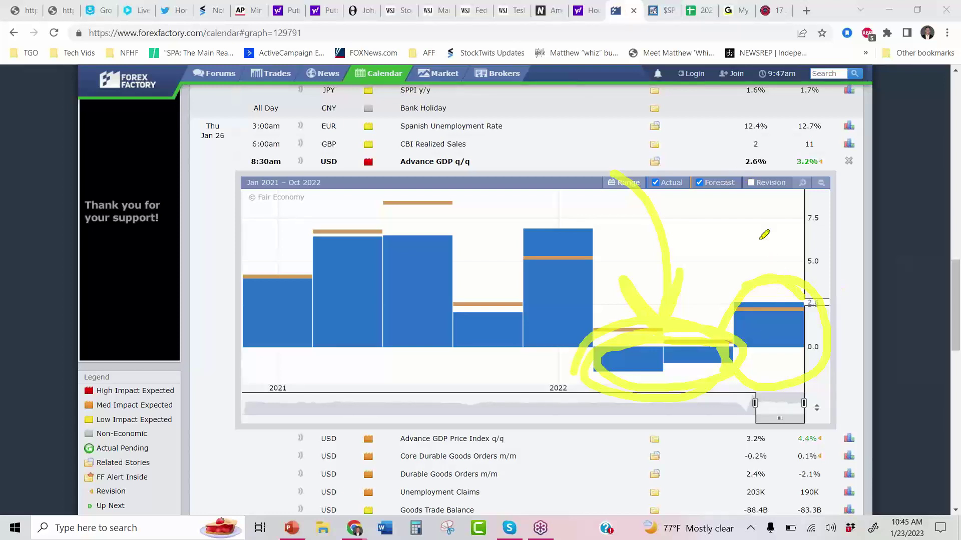
mouse_move(731, 146)
mouse_down()
mouse_move(786, 240)
mouse_move(793, 277)
mouse_up()
drag(821, 241, 776, 253)
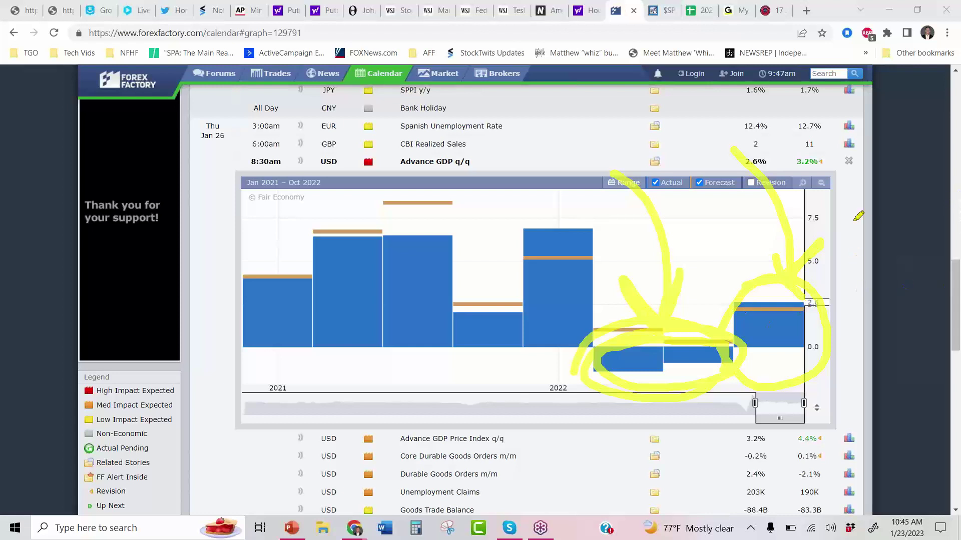
Circle the Advance GDP forecast and previous values, mark the last bar's upper part, and close the graph
mouse_move(830, 159)
mouse_down()
mouse_move(797, 146)
mouse_move(823, 149)
mouse_move(782, 166)
mouse_move(739, 145)
mouse_move(785, 160)
mouse_up()
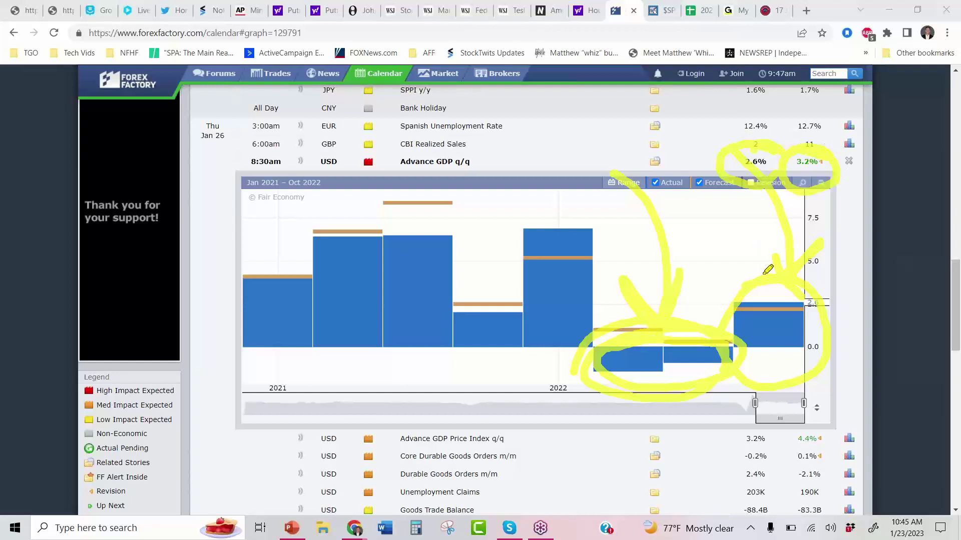
drag(781, 301, 823, 309)
click(851, 162)
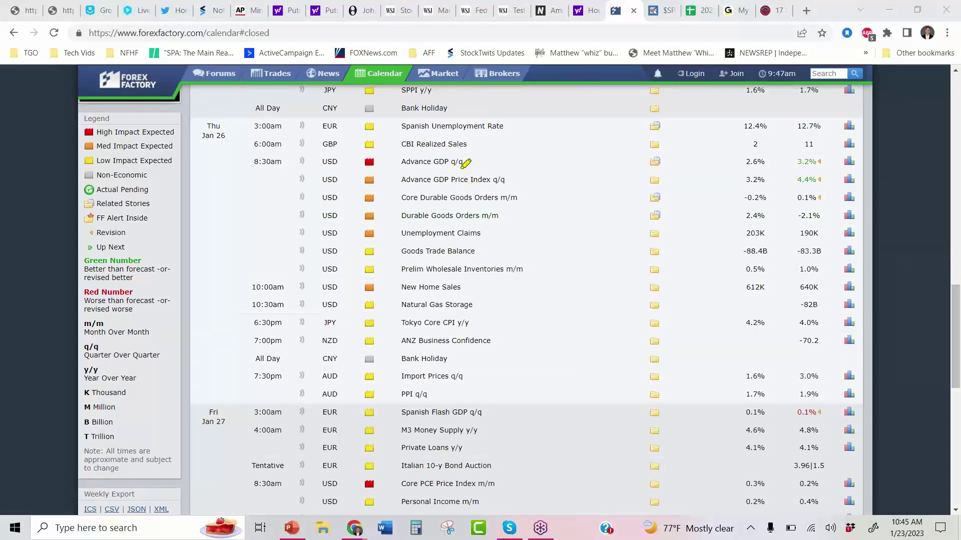
Mark Thursday's USD events from Advance GDP to New Home Sales with highlighter strokes, circle New Home Sales, and clear the annotations
drag(460, 168, 525, 140)
drag(483, 212, 532, 170)
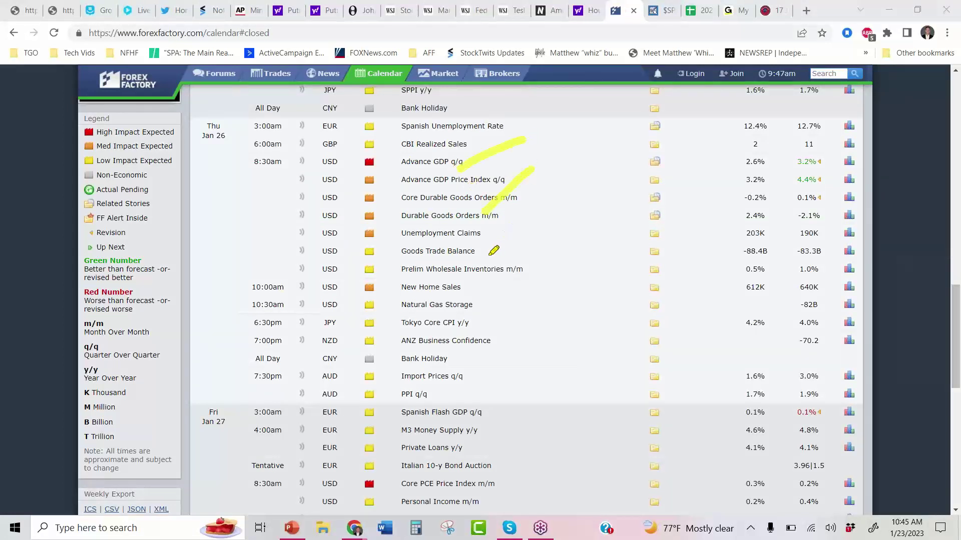
drag(489, 234, 603, 150)
drag(494, 240, 547, 226)
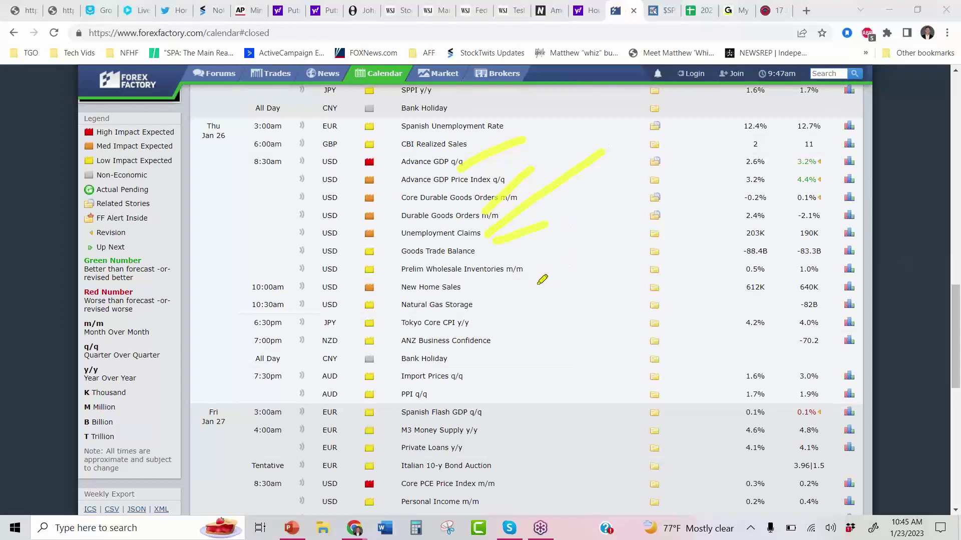
drag(532, 276, 642, 225)
drag(454, 289, 696, 172)
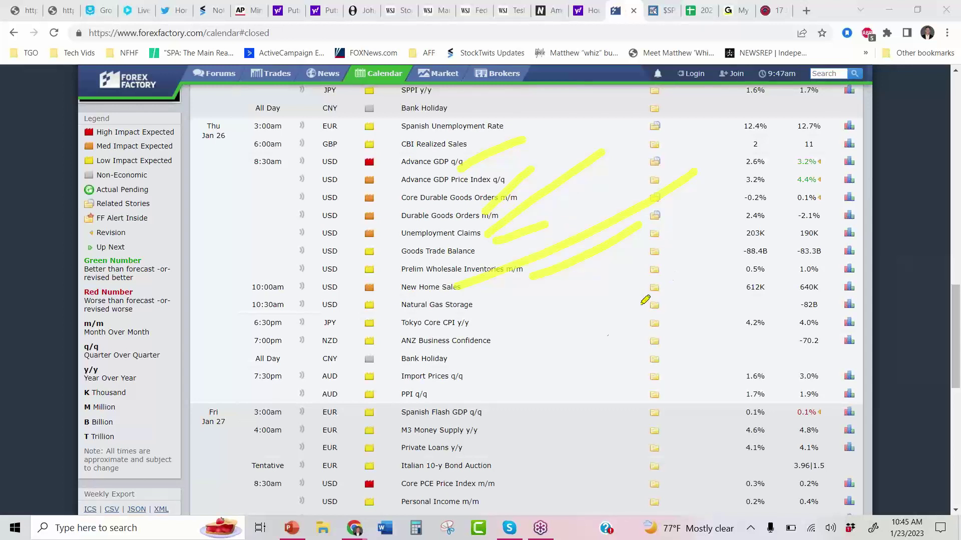
mouse_move(466, 231)
mouse_down()
mouse_move(490, 258)
mouse_move(355, 306)
mouse_up()
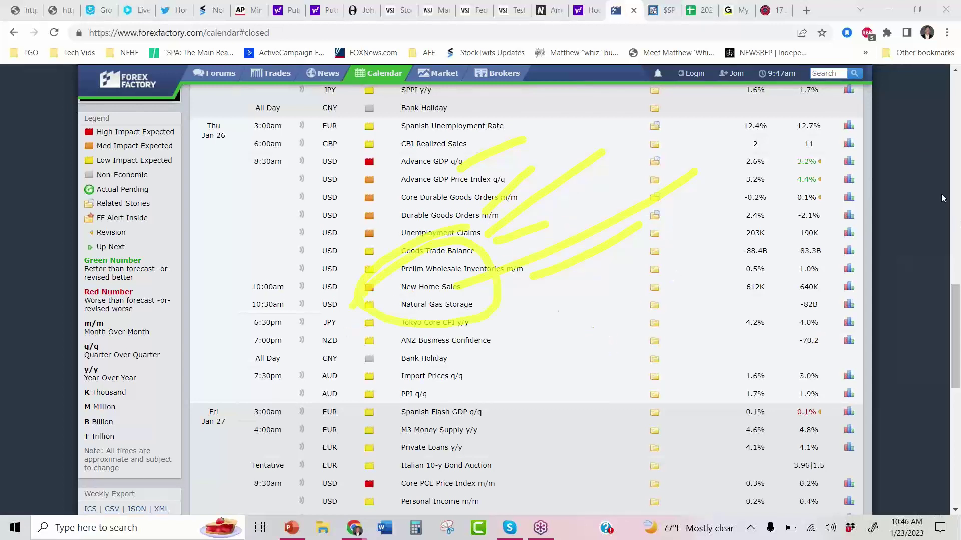
key(Escape)
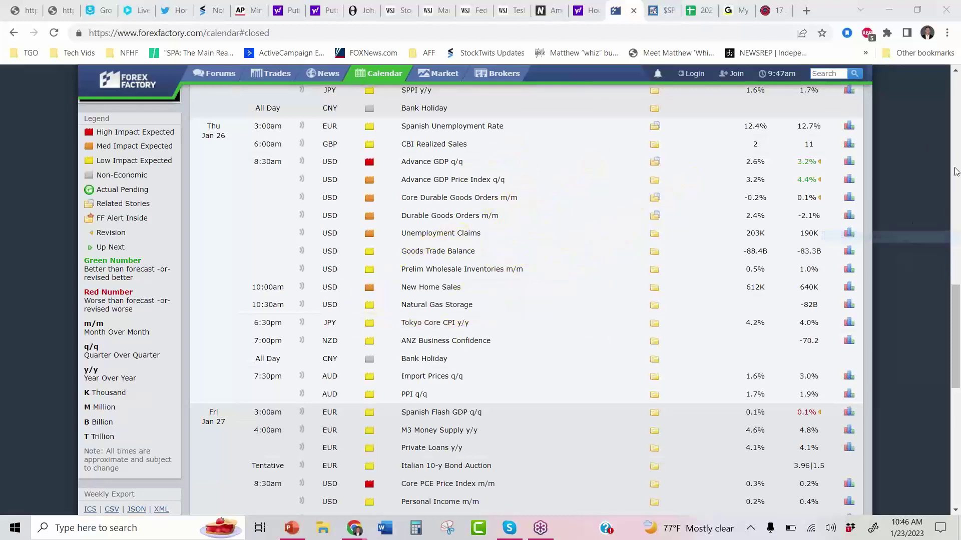
Box Friday's USD events with the highlighter, add strokes beside them, circle Revised UoM Inflation Expectations, and clear the annotations
drag(959, 314, 959, 370)
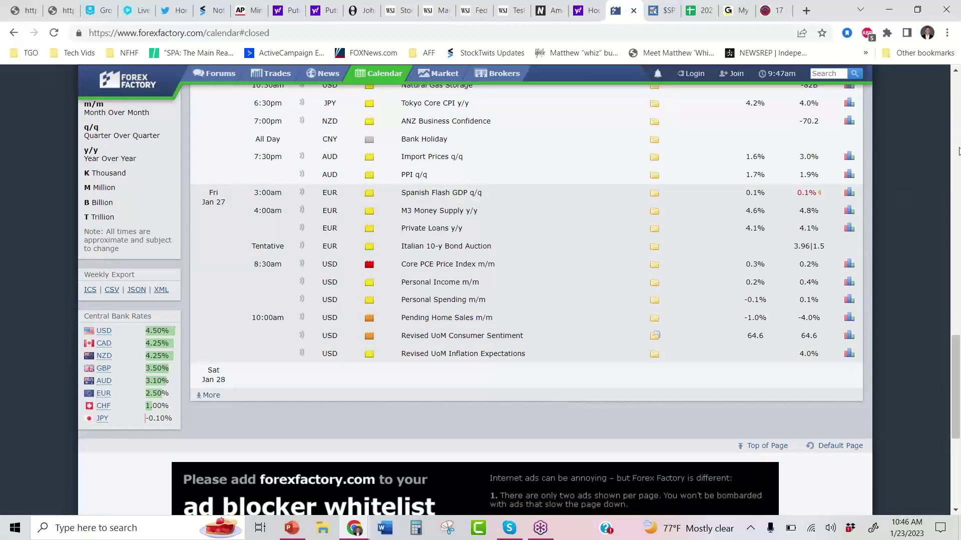
key(ctrl+shift+p)
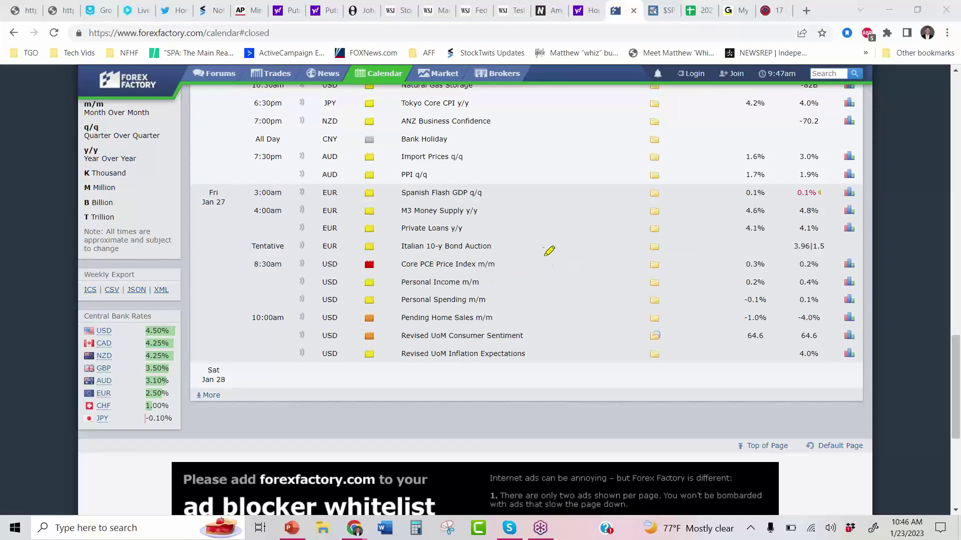
mouse_move(536, 256)
mouse_down()
mouse_move(312, 246)
mouse_move(308, 354)
mouse_move(564, 373)
mouse_move(592, 240)
mouse_move(356, 235)
mouse_up()
drag(471, 284, 527, 239)
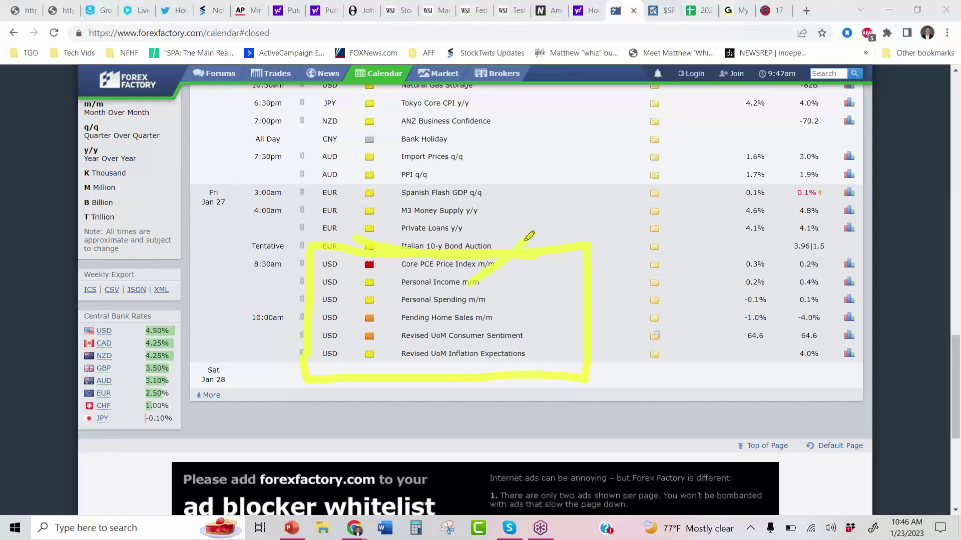
mouse_move(510, 284)
mouse_down()
mouse_move(494, 295)
mouse_move(533, 306)
mouse_move(516, 343)
mouse_move(403, 353)
mouse_move(550, 353)
mouse_move(447, 319)
mouse_up()
click(496, 308)
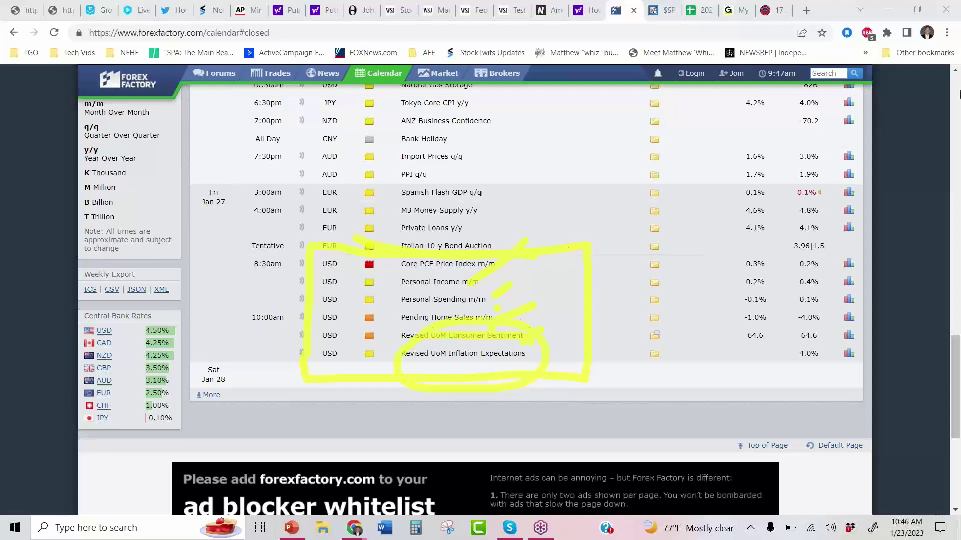
click(936, 236)
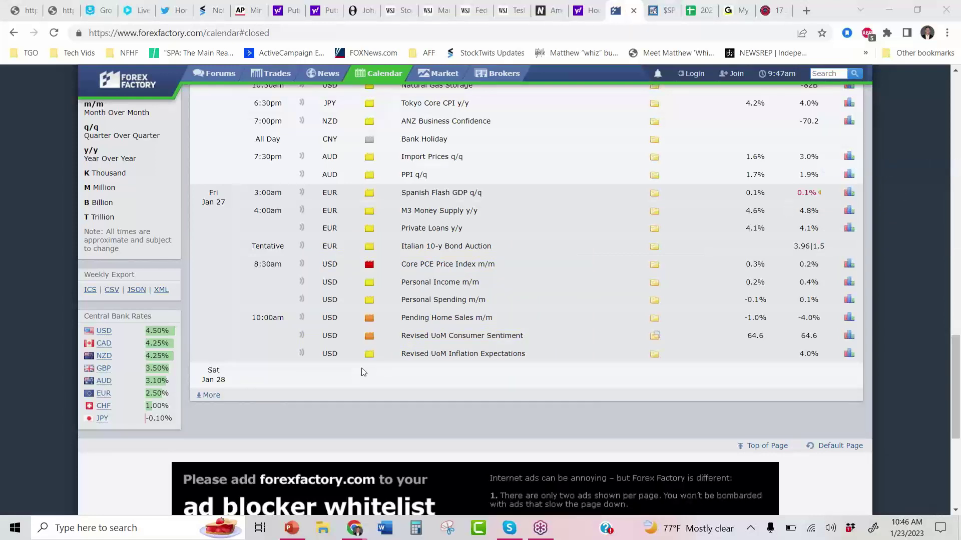
Open the Revised UoM Inflation Expectations details, select the "Why Traders Care" explanation while reading it, and close the details
click(621, 358)
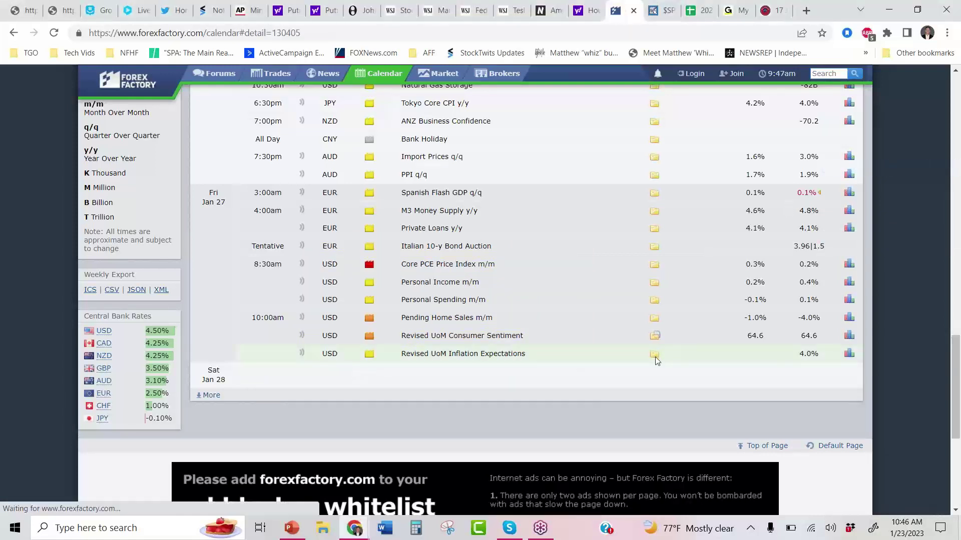
click(655, 354)
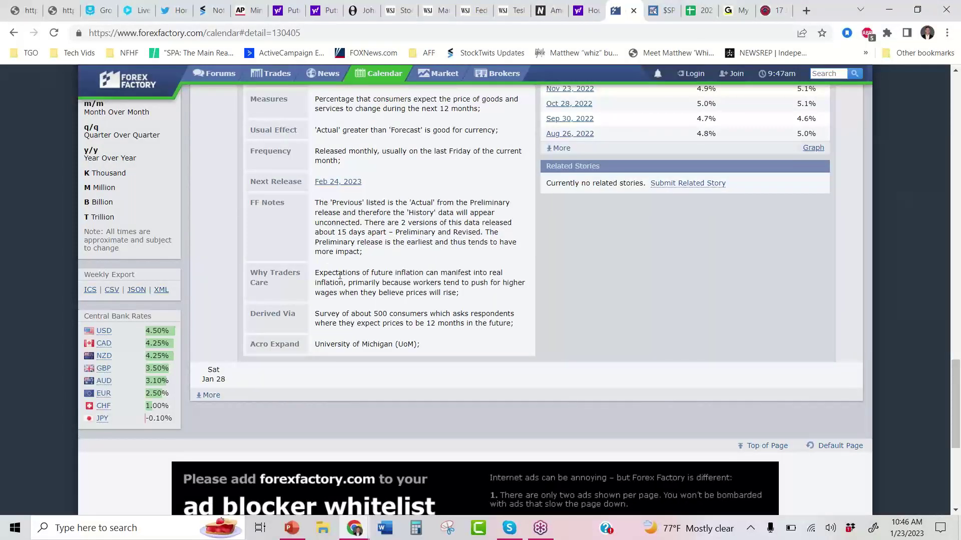
triple_click(267, 274)
drag(316, 274, 503, 280)
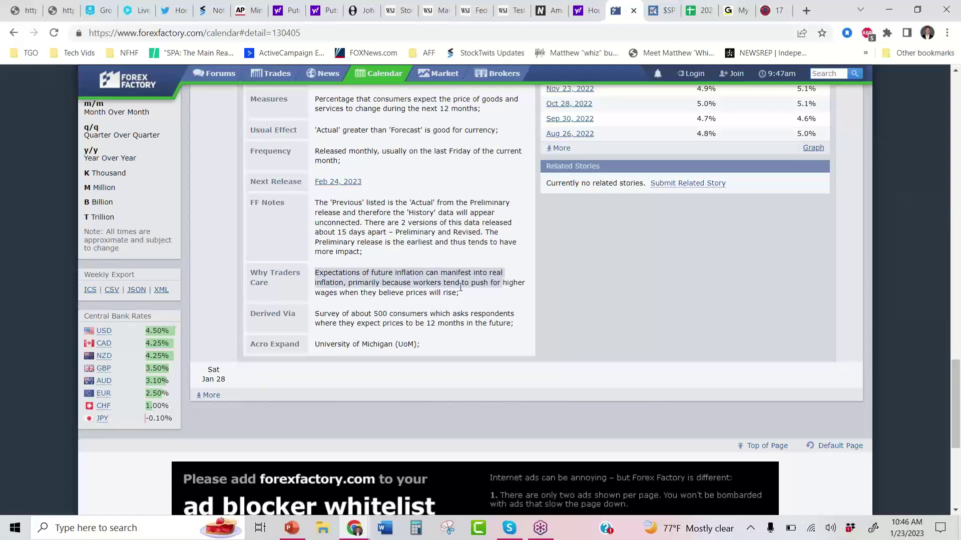
click(424, 285)
shift+click(496, 295)
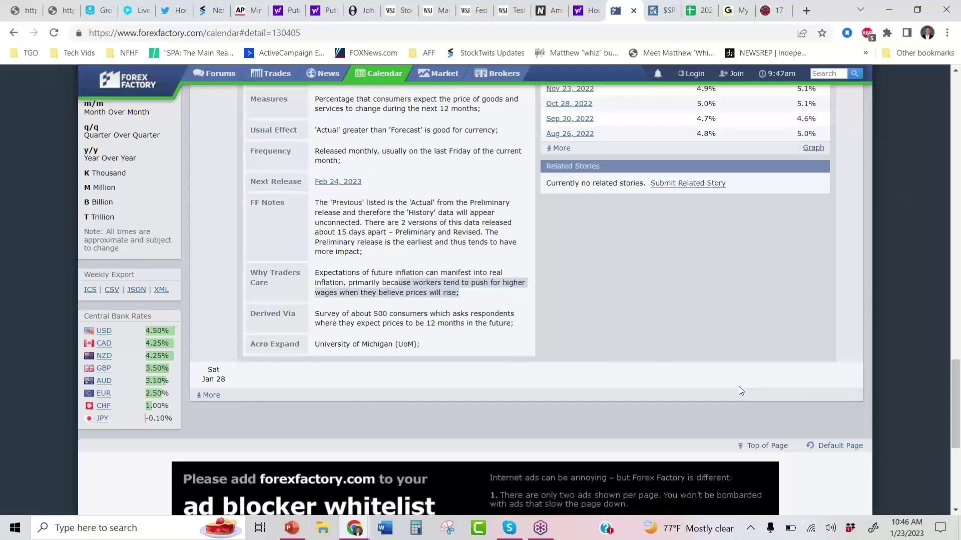
scroll(868, 382, up, 5)
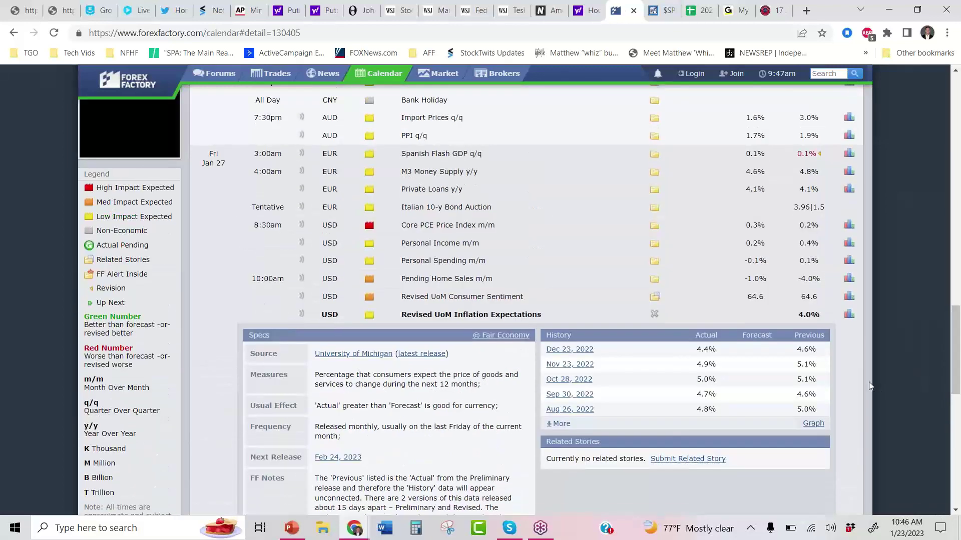
click(653, 314)
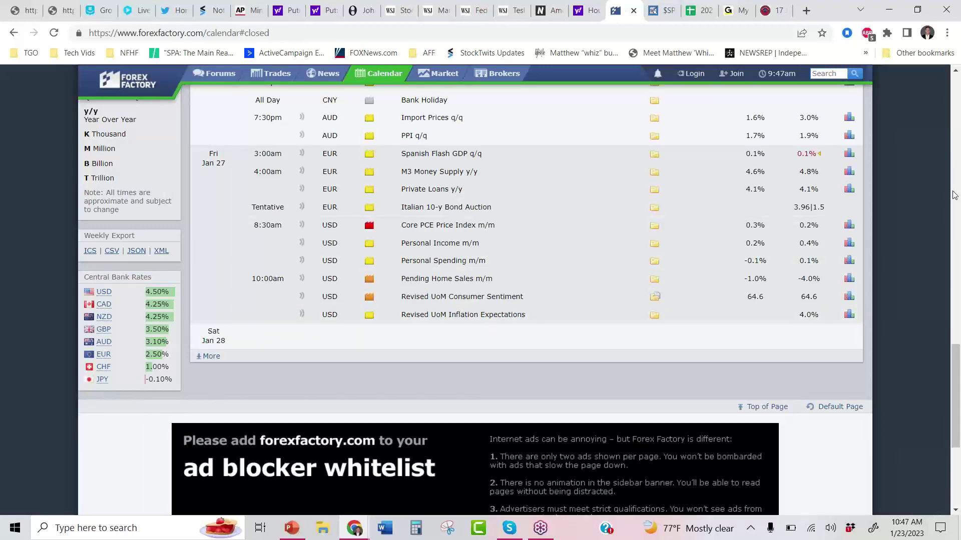
Switch to StockCharts, update the daily $SPX chart, and mark the mid-November to mid-December candles
click(660, 11)
click(134, 213)
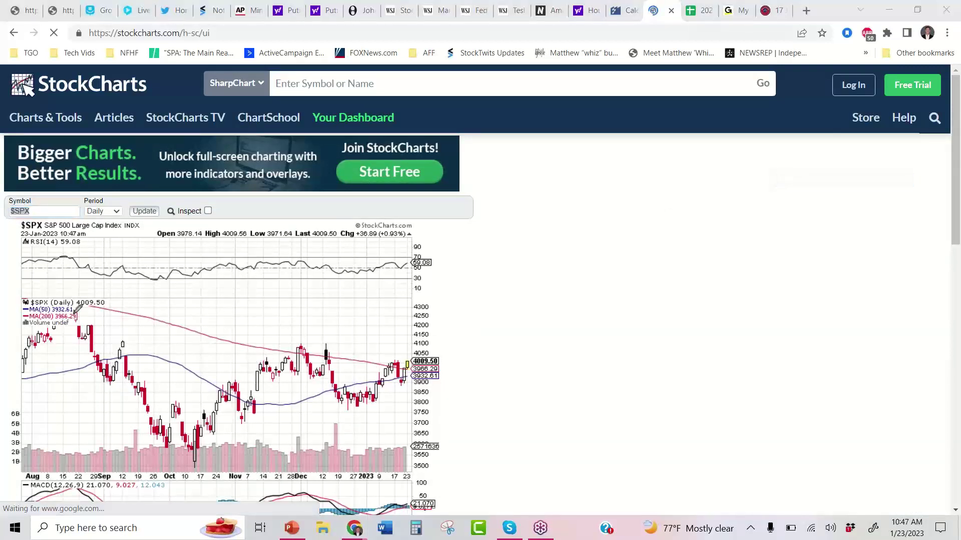
drag(264, 361, 330, 361)
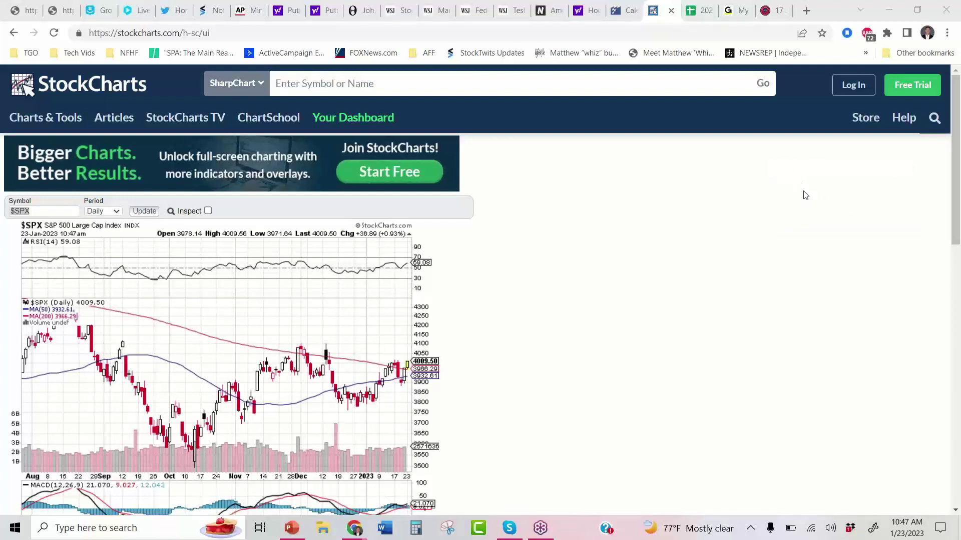
Draw an equals sign and a large dollar sign in the blank area beside the $SPX chart, then clear the drawing
drag(468, 336, 523, 328)
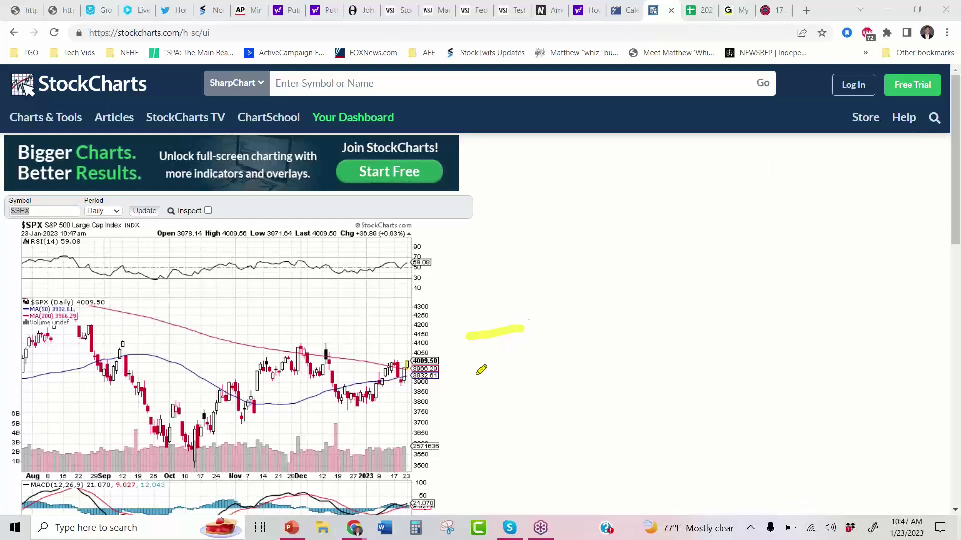
drag(474, 372, 538, 369)
mouse_move(667, 220)
mouse_down()
mouse_move(663, 301)
mouse_move(578, 356)
mouse_up()
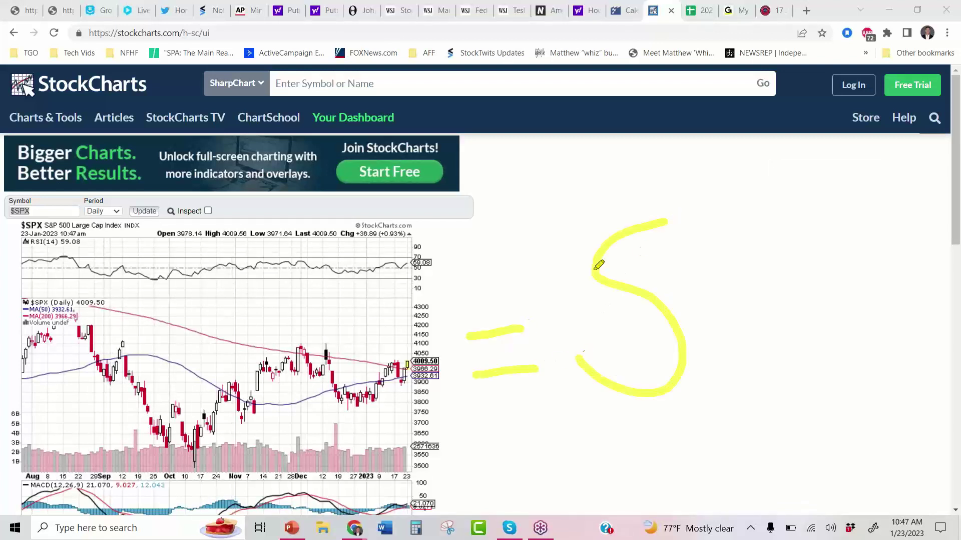
drag(602, 185, 605, 443)
drag(642, 183, 648, 420)
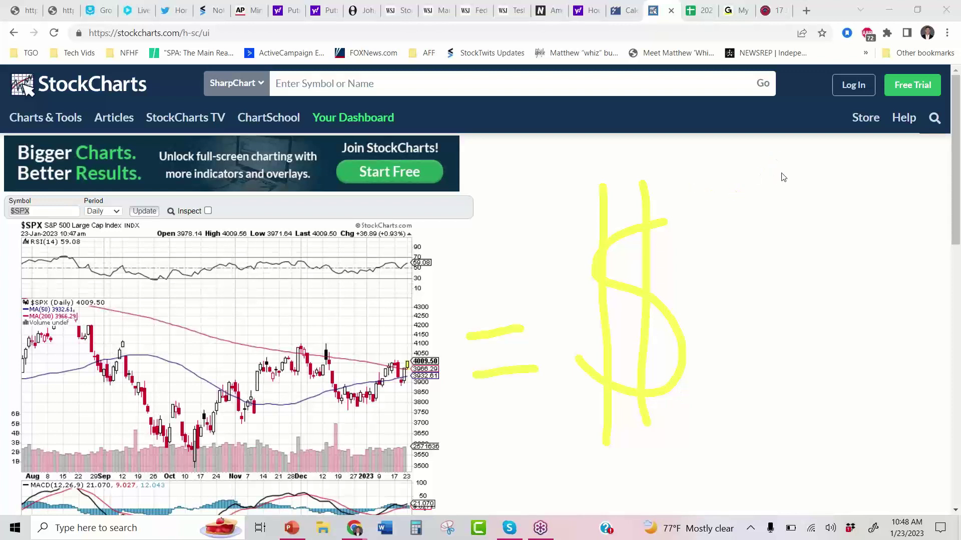
click(824, 236)
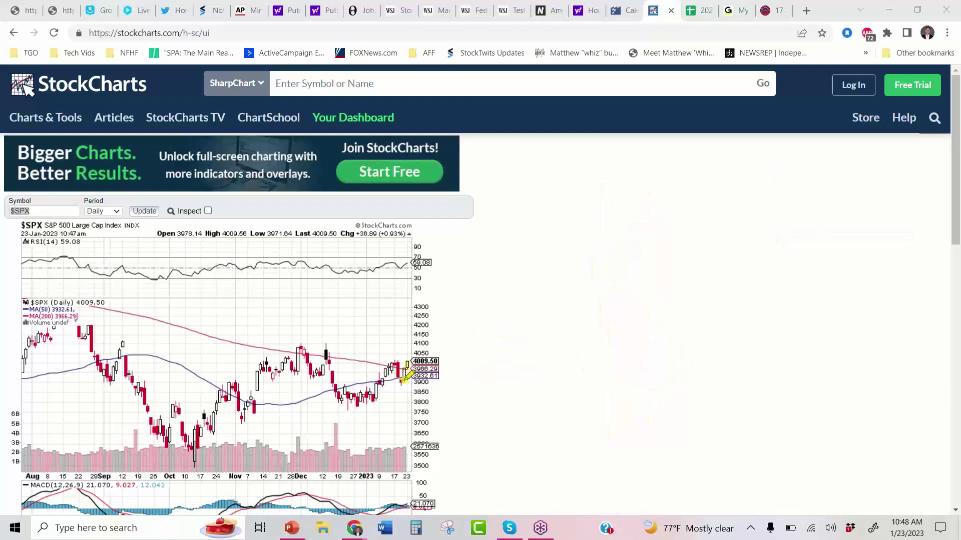
Draw diverging up and down paths from the latest $SPX candle, highlight the late-December candles, and loop around the earlier price action
drag(404, 380, 440, 320)
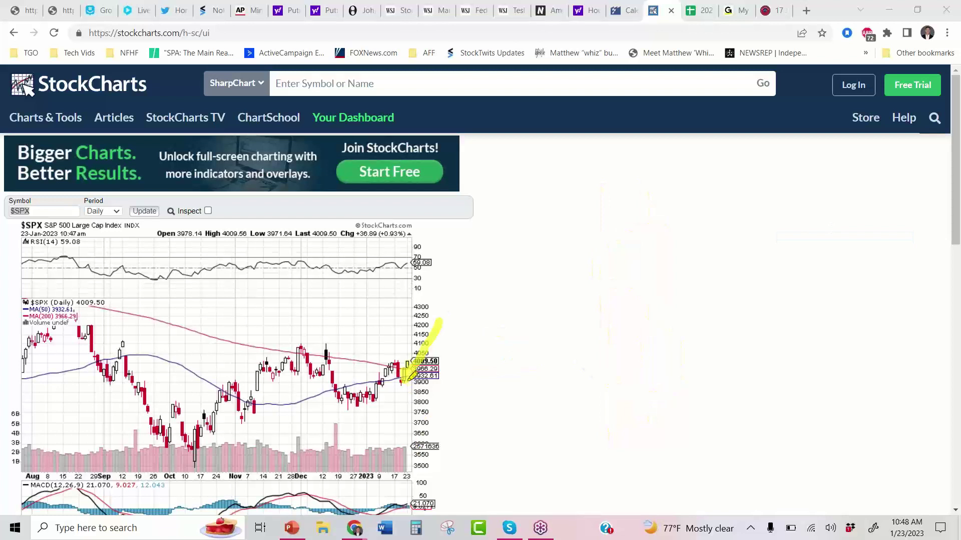
drag(406, 377, 430, 425)
mouse_move(343, 397)
mouse_down()
mouse_move(376, 396)
mouse_move(339, 391)
mouse_move(380, 385)
mouse_move(343, 396)
mouse_move(375, 398)
mouse_up()
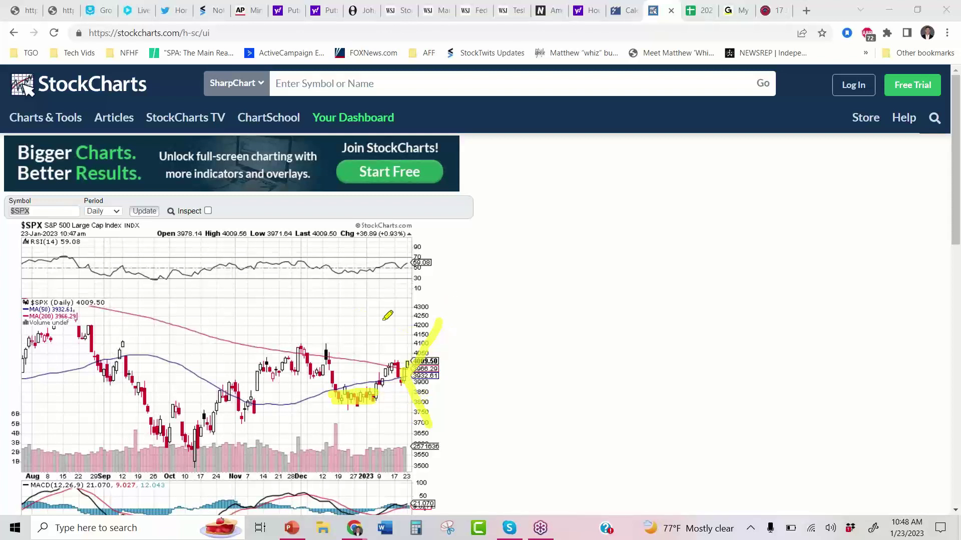
mouse_move(385, 315)
mouse_down()
mouse_move(240, 418)
mouse_move(138, 268)
mouse_up()
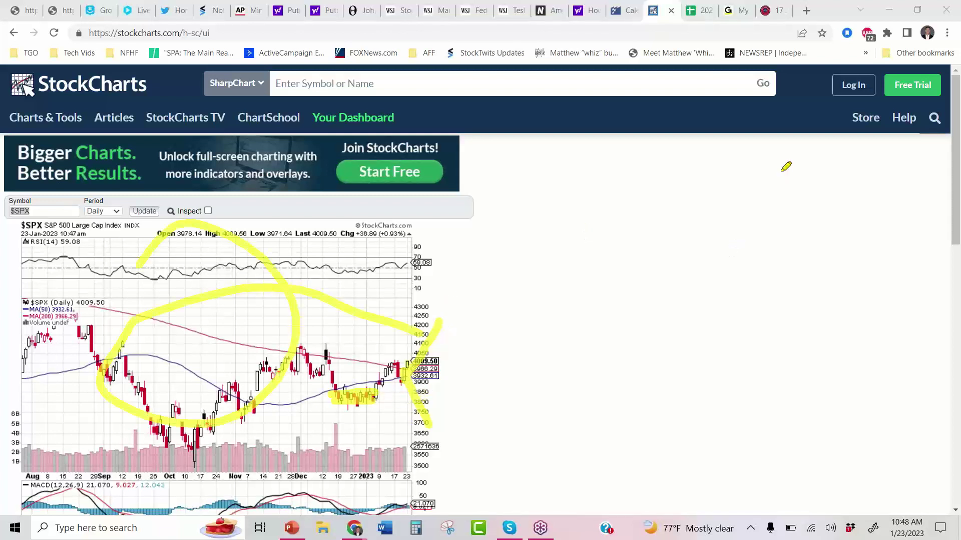
Draw a long rising line across the $SPX chart, clear it, draw a rising arrow beside the chart, and erase that too
drag(330, 488, 389, 450)
drag(428, 416, 755, 171)
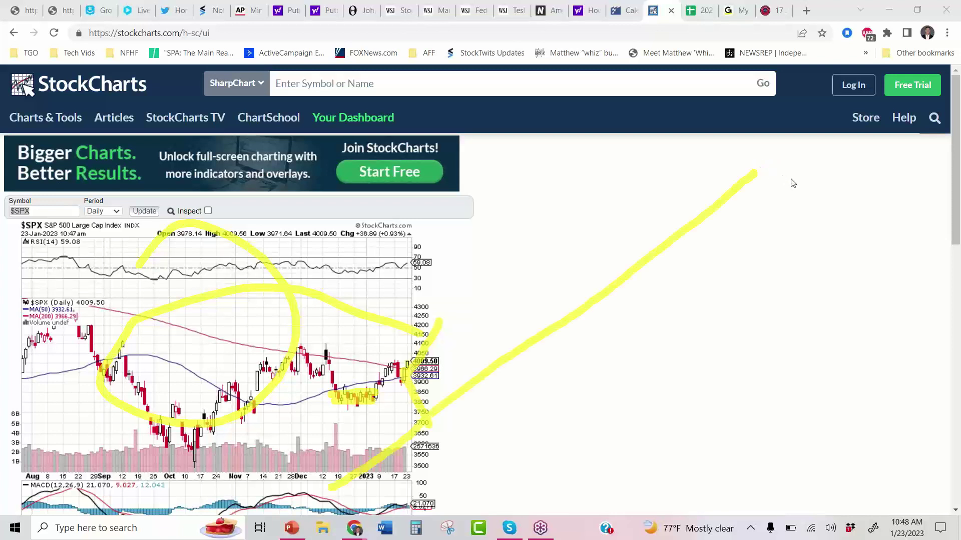
key(e)
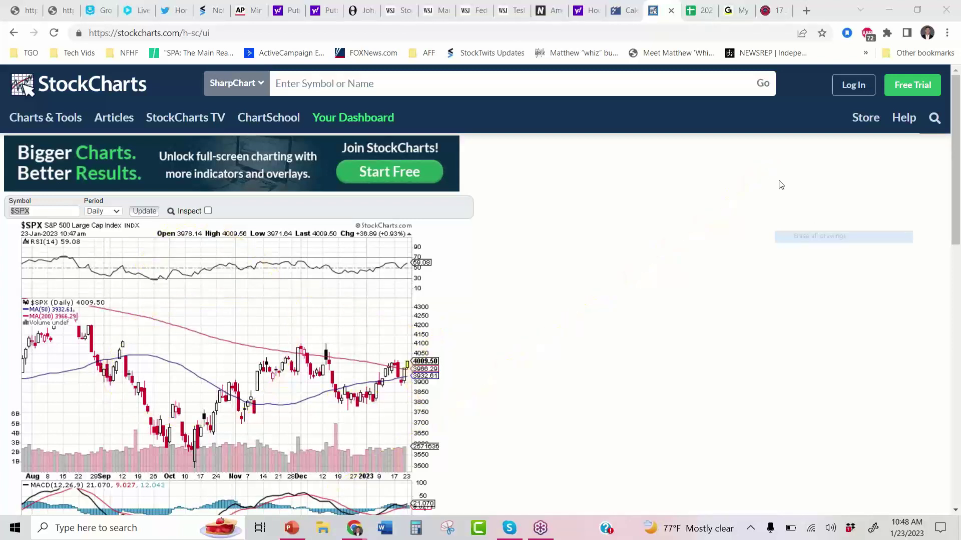
mouse_move(476, 500)
mouse_down()
mouse_move(762, 275)
mouse_move(744, 262)
mouse_move(760, 276)
mouse_up()
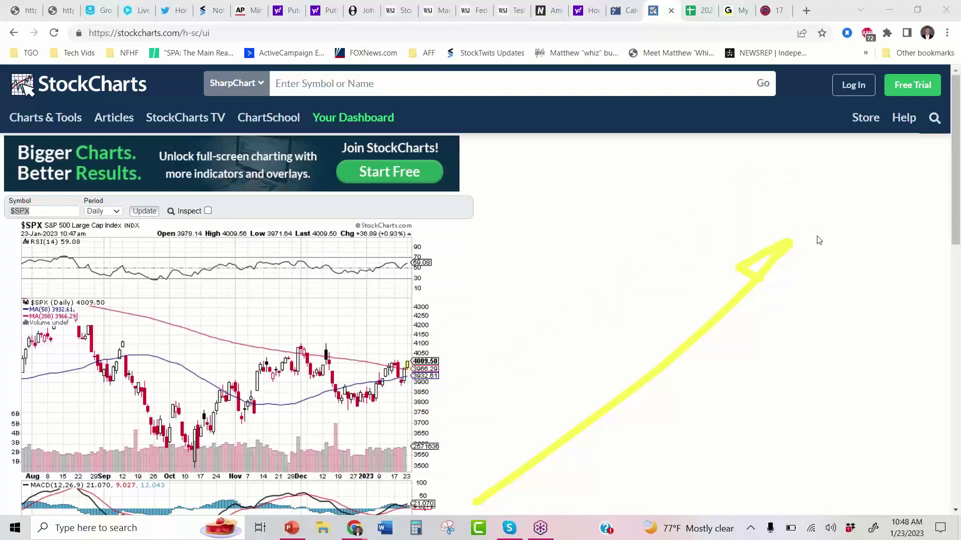
key(e)
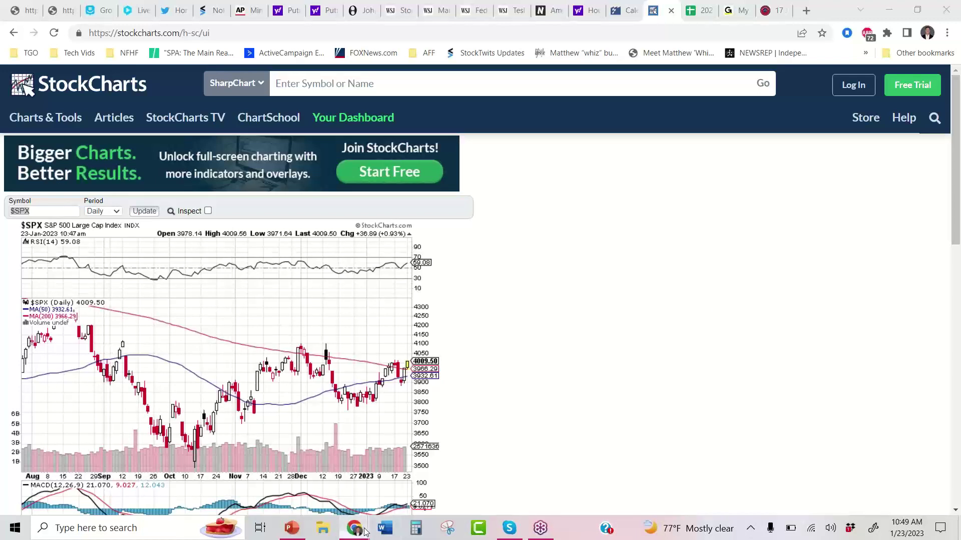
Switch to the Power E*TRADE window and load the AMZN chart with a 3M range
mouse_move(365, 531)
click(479, 485)
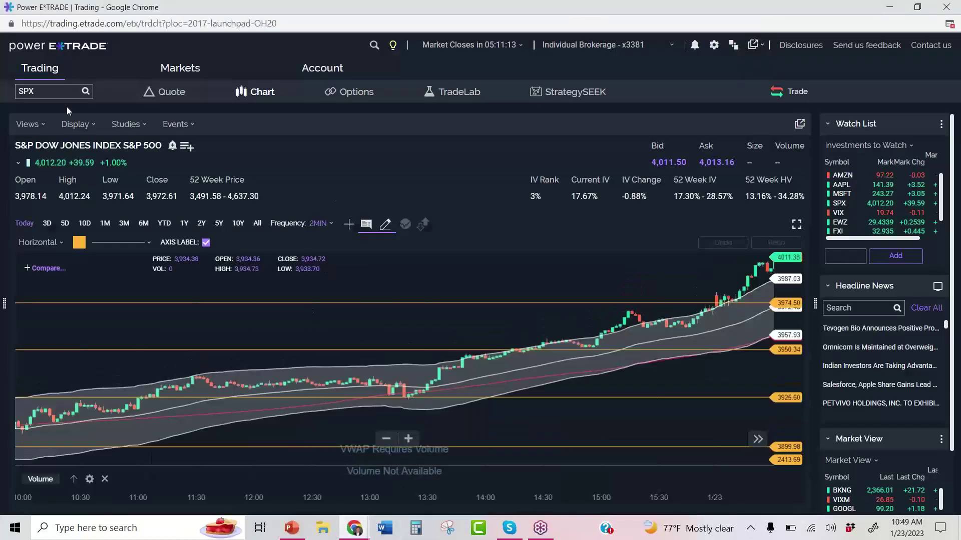
click(55, 92)
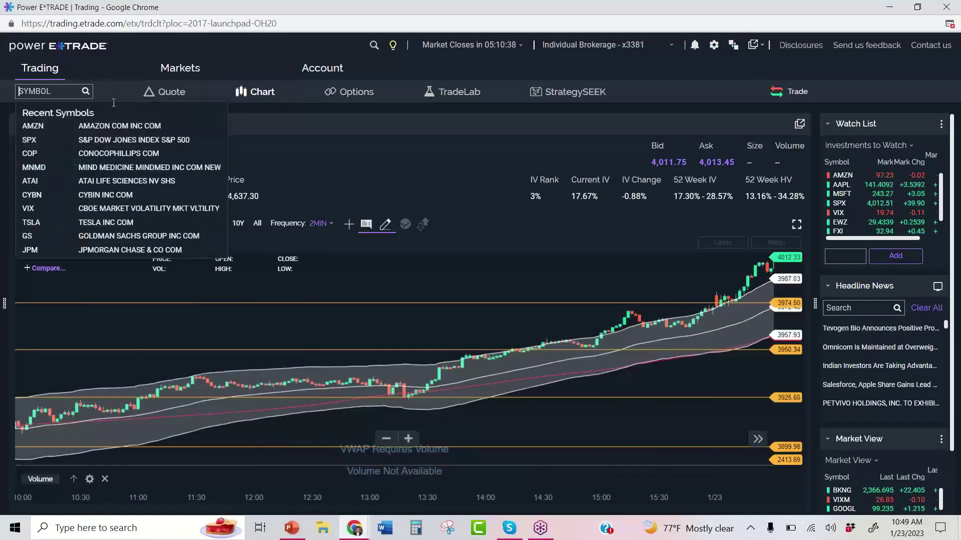
click(119, 133)
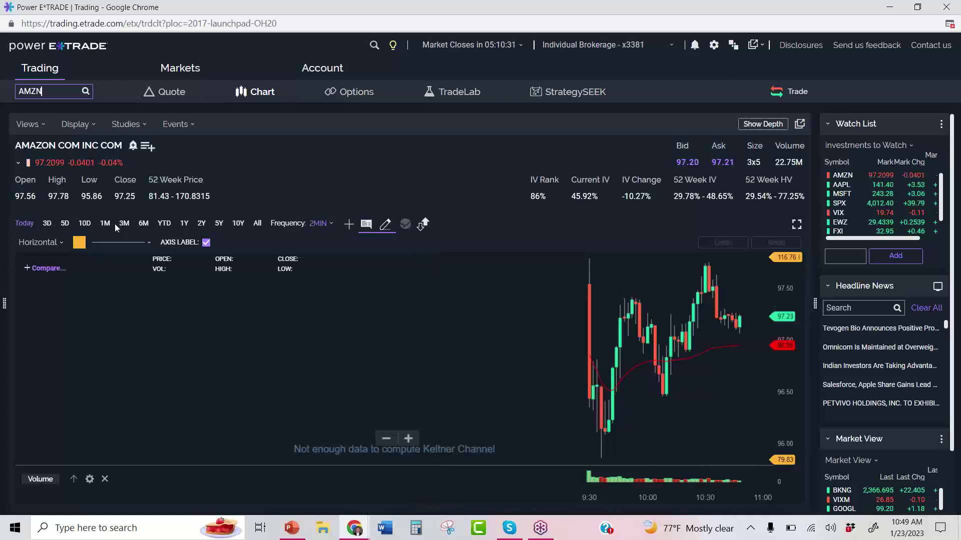
click(125, 227)
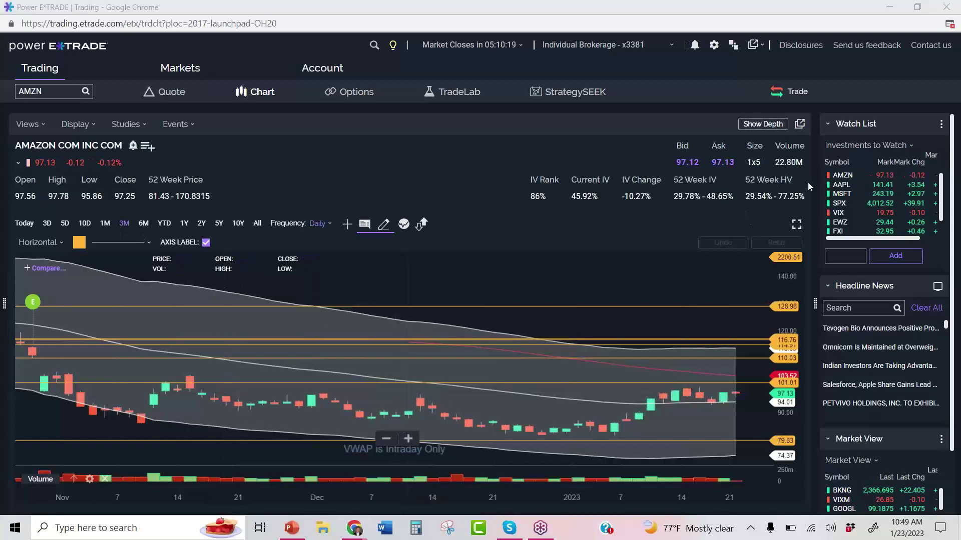
Highlight AMZN's 101.01 and 79.83 levels, trace the recent January dip and rebound, underline those candles, and erase all drawings
drag(81, 380, 653, 380)
drag(719, 375, 768, 379)
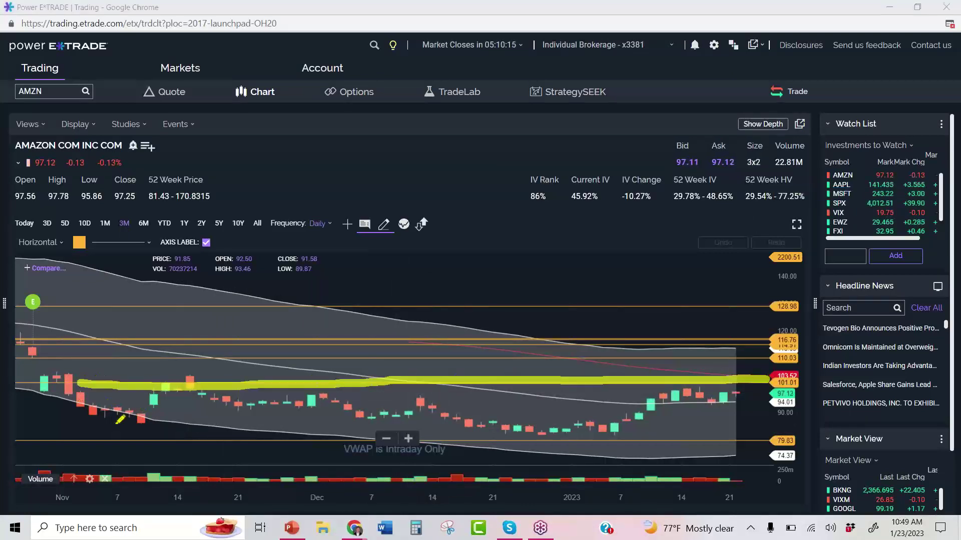
mouse_move(91, 439)
mouse_down()
mouse_move(451, 439)
mouse_move(696, 453)
mouse_move(773, 440)
mouse_up()
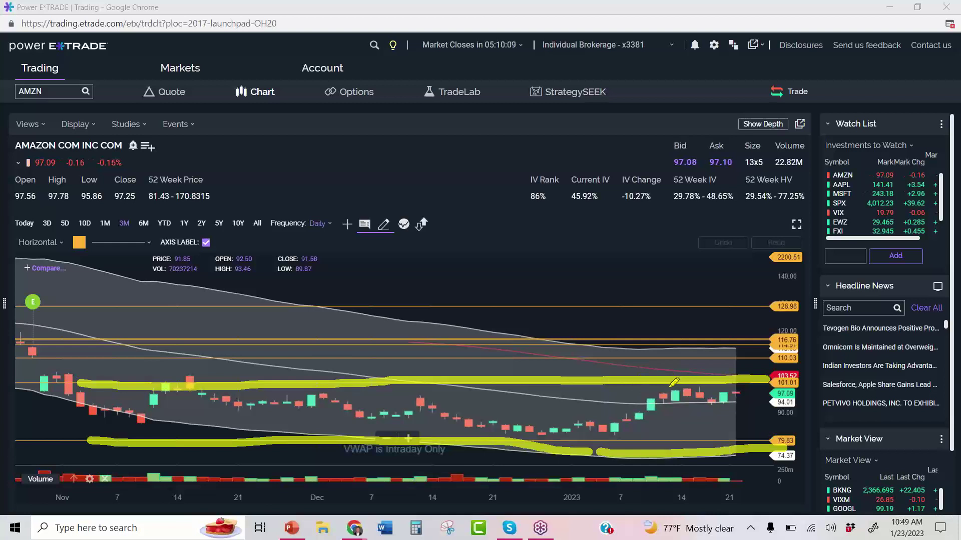
mouse_move(671, 386)
mouse_down()
mouse_move(701, 390)
mouse_move(716, 412)
mouse_up()
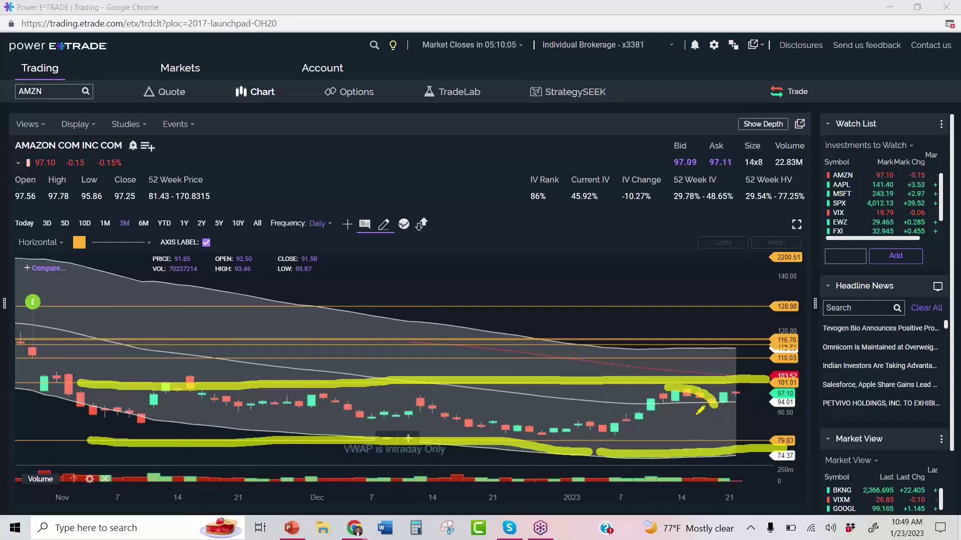
drag(725, 397, 727, 390)
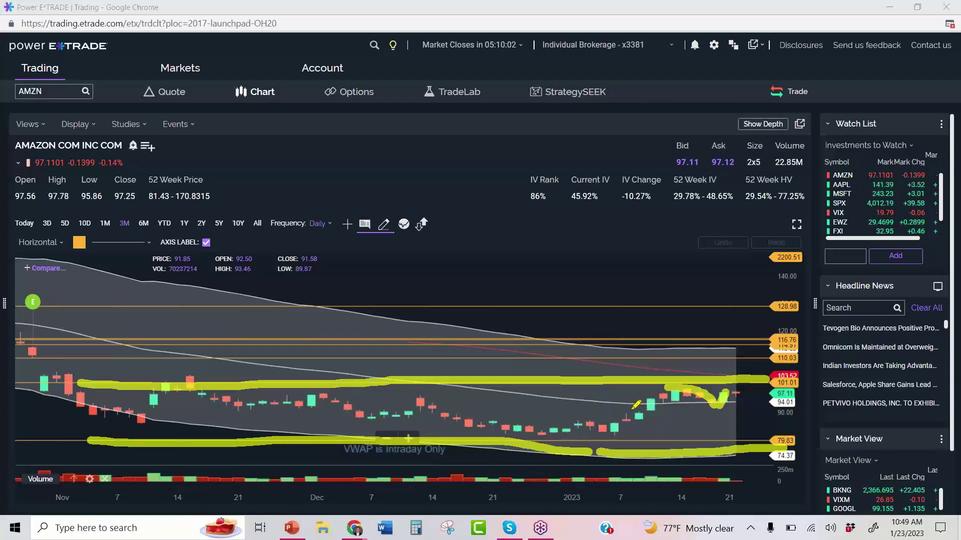
drag(631, 409, 732, 406)
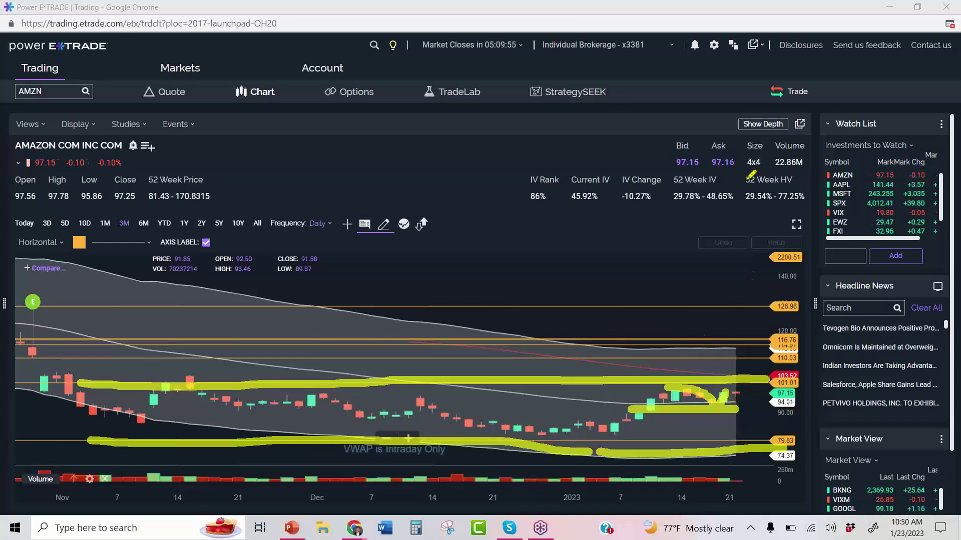
key(e)
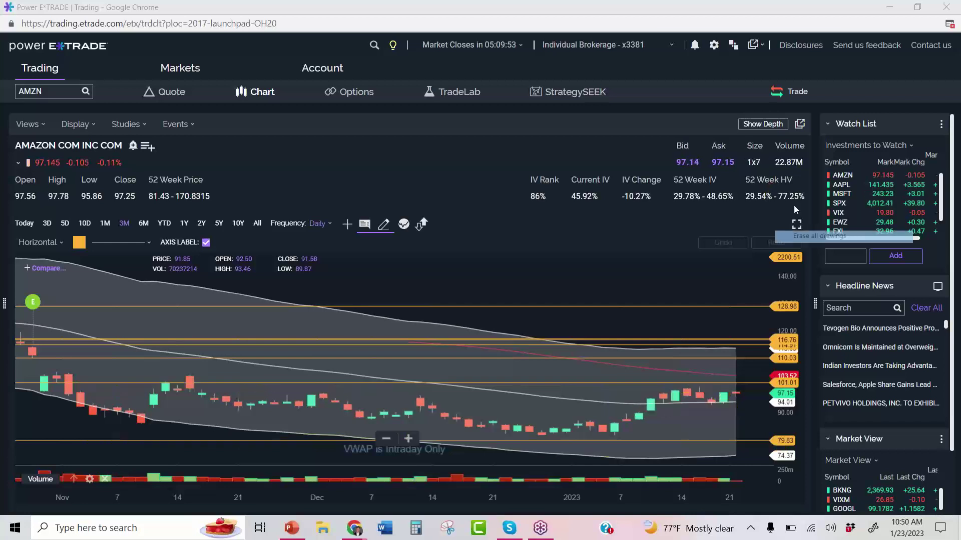
Switch to the Paper Trade Account window and review its year-to-date performance by symbol
click(318, 76)
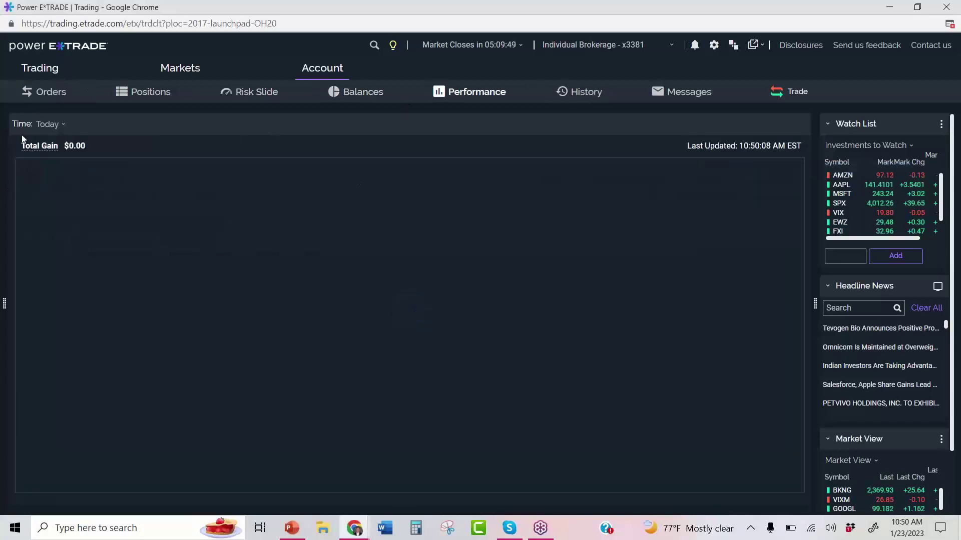
mouse_move(354, 528)
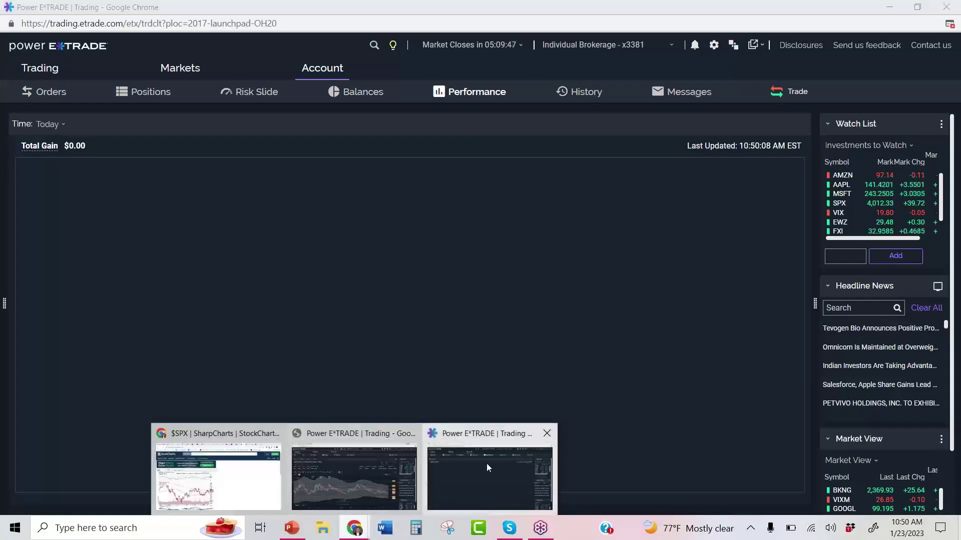
click(378, 476)
click(321, 70)
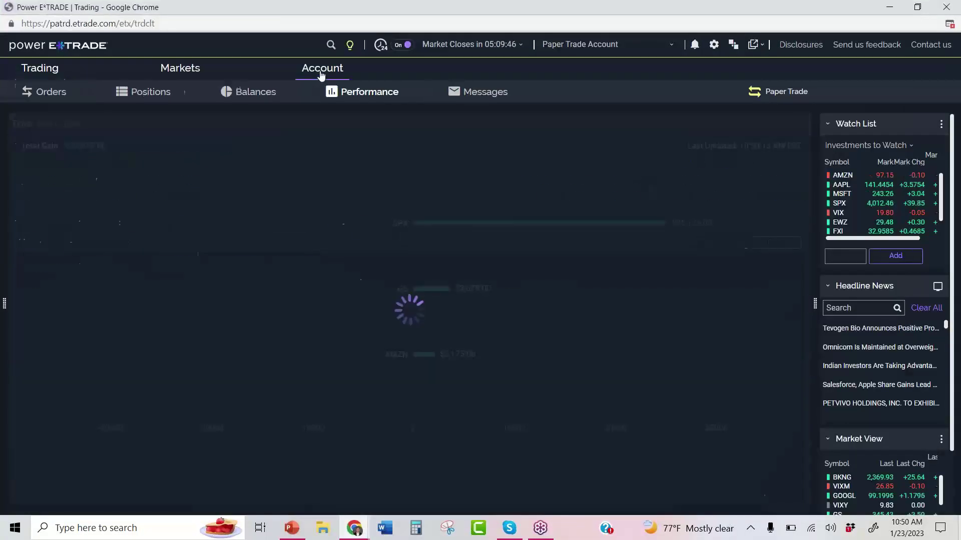
click(155, 94)
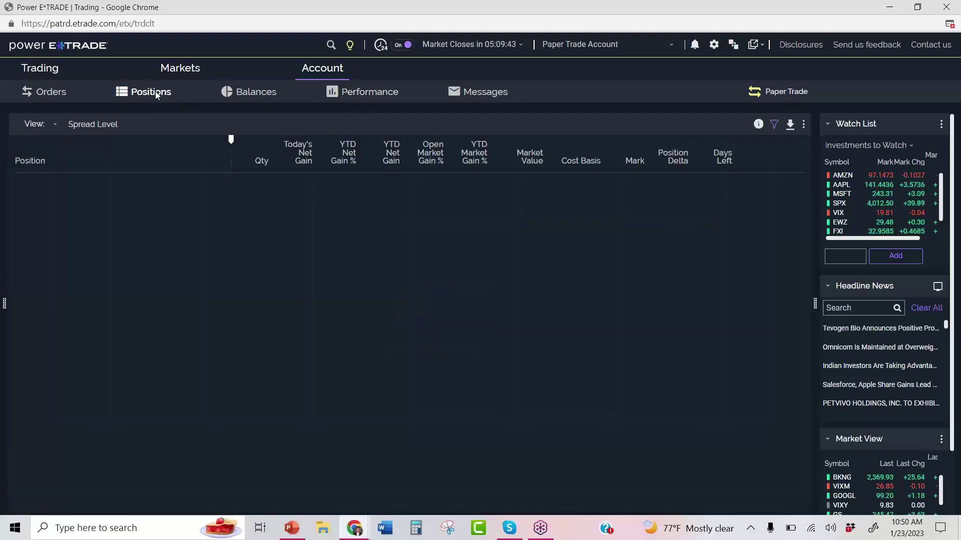
click(388, 95)
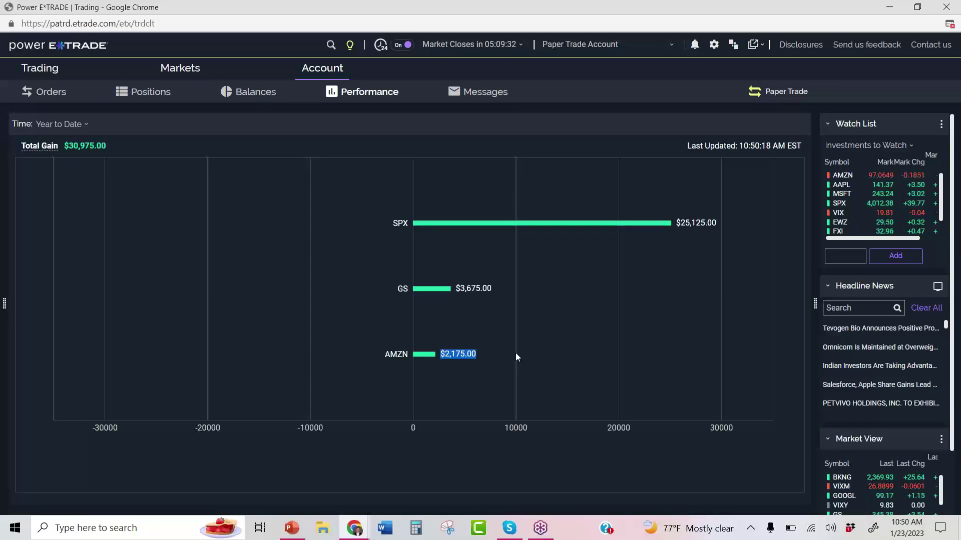
Load the AMZN chart in the Paper Trade Account
click(46, 68)
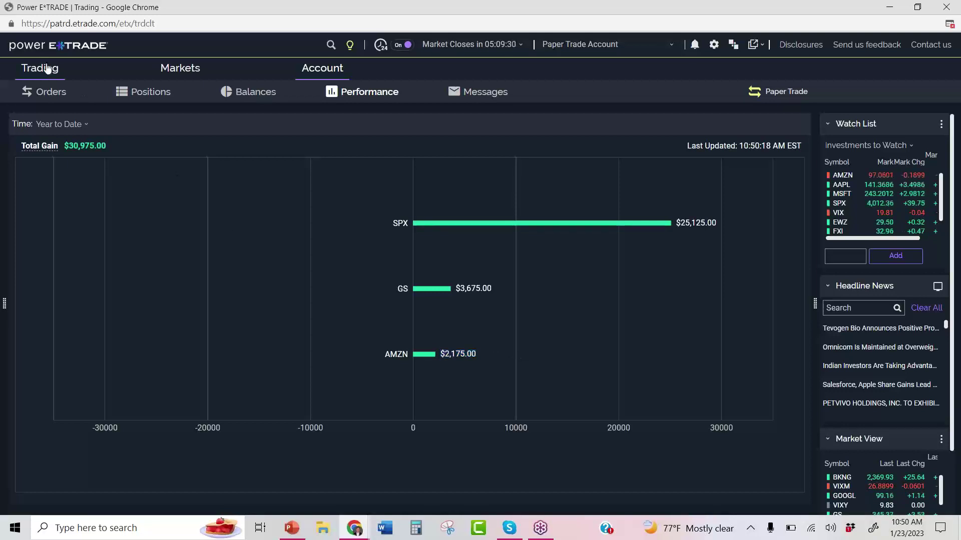
click(50, 92)
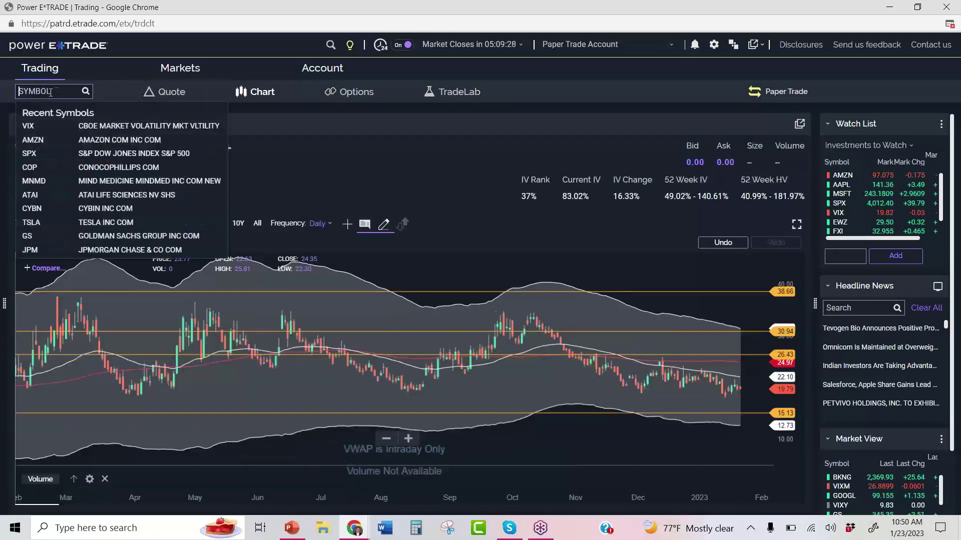
click(113, 140)
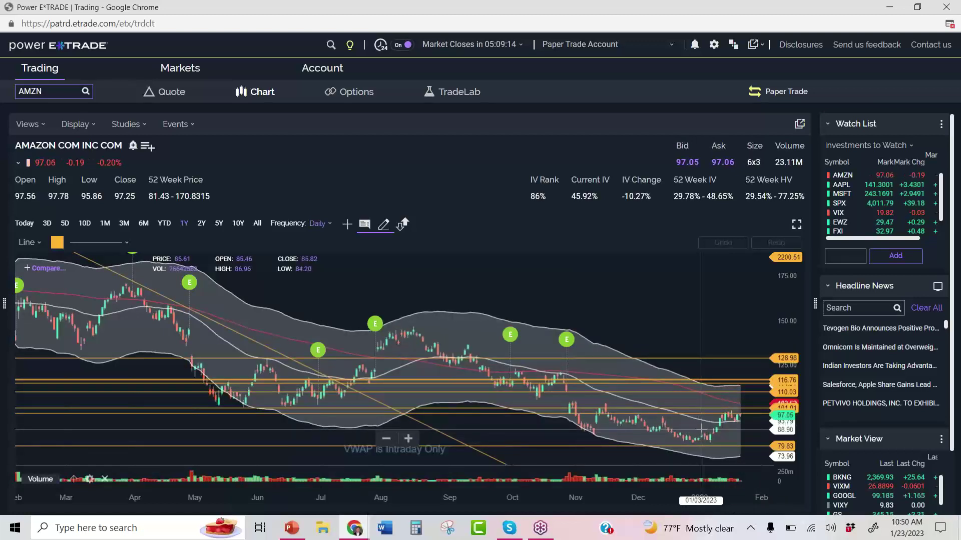
Draw a line along AMZN's January candles, then erase all drawings from the chart
drag(701, 429, 739, 428)
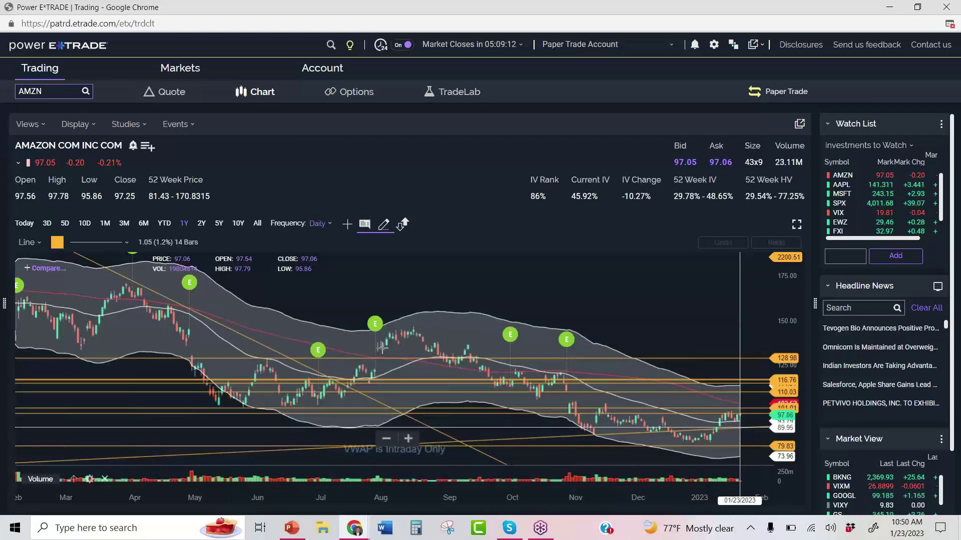
click(38, 243)
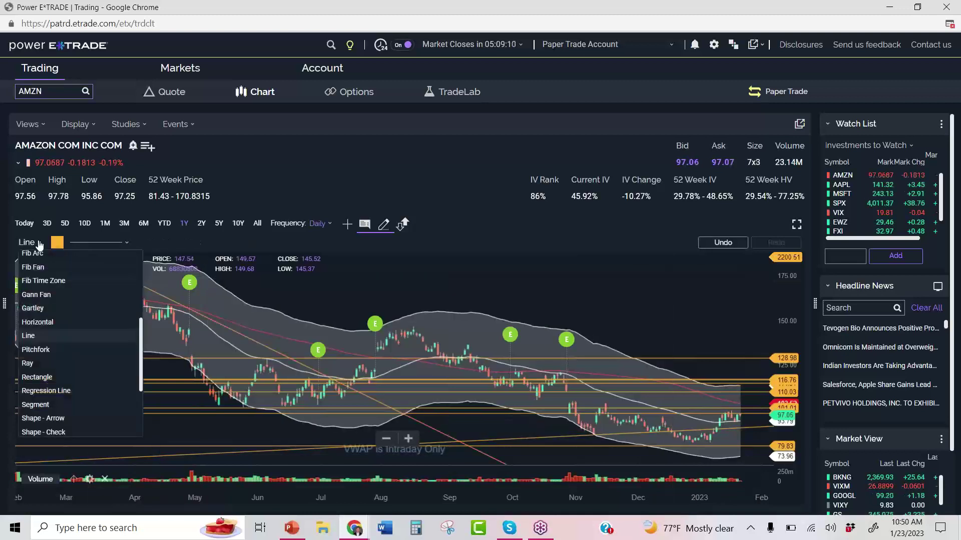
scroll(78, 346, up, 4)
click(44, 284)
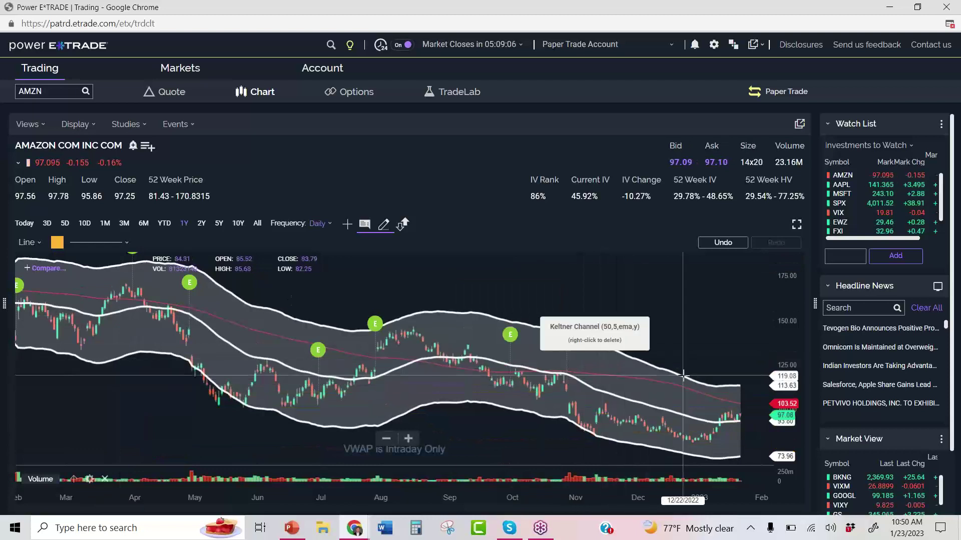
Show AMZN's options chain for the Jan-27-23 expiration
click(359, 94)
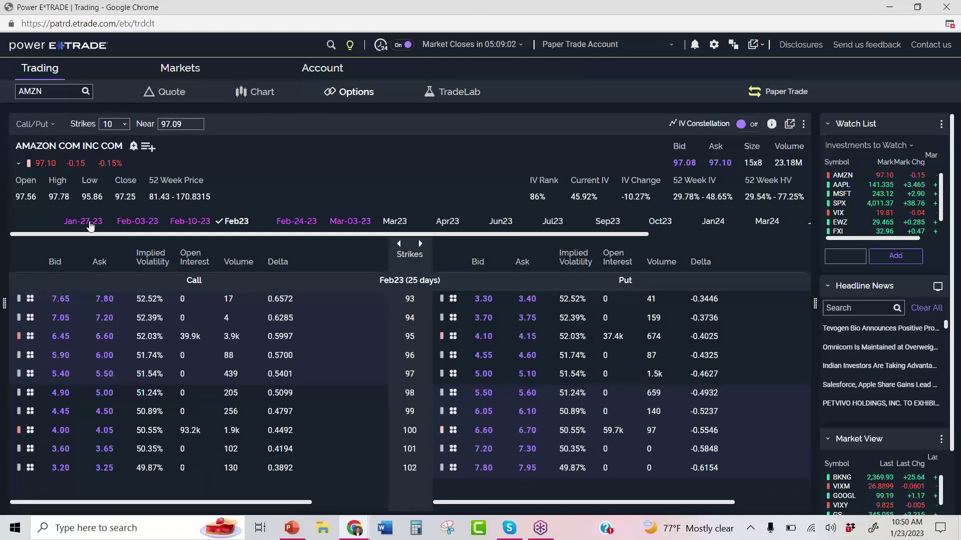
click(97, 226)
click(236, 221)
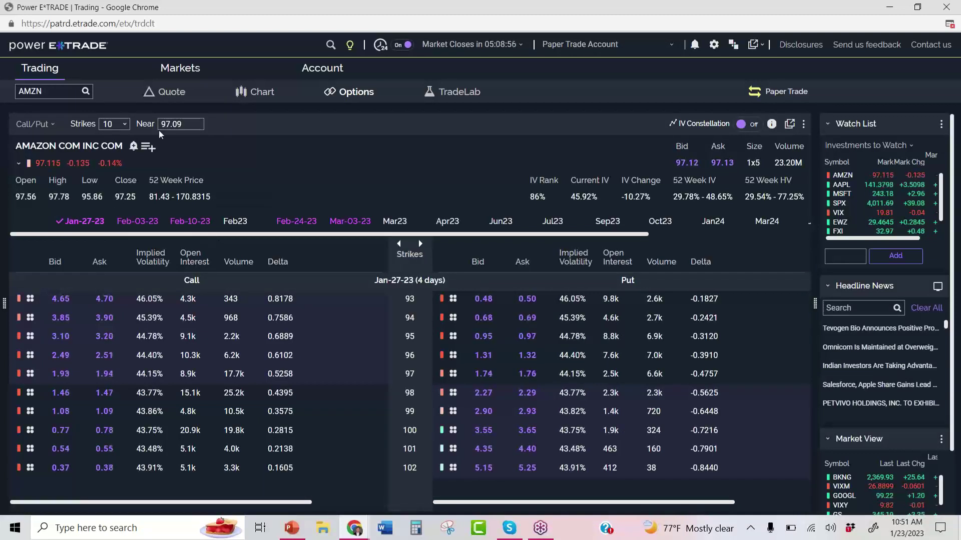
Add horizontal lines to the AMZN chart at 82.01 and about 99 to bracket the recent price range
click(246, 93)
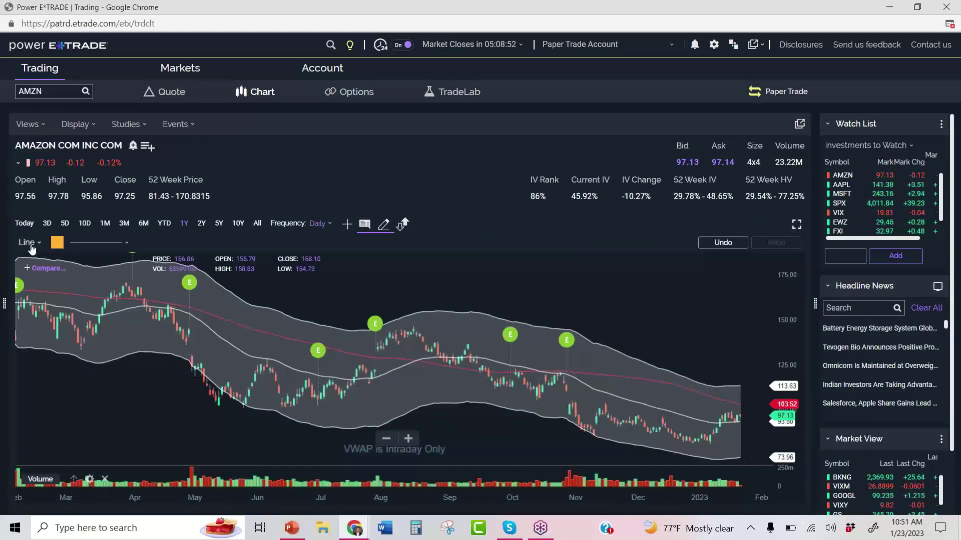
click(30, 244)
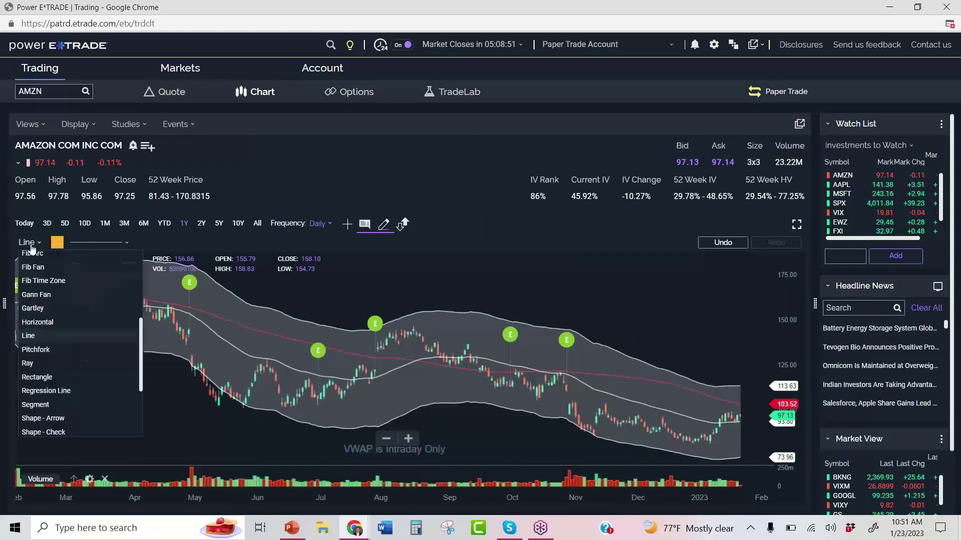
click(37, 323)
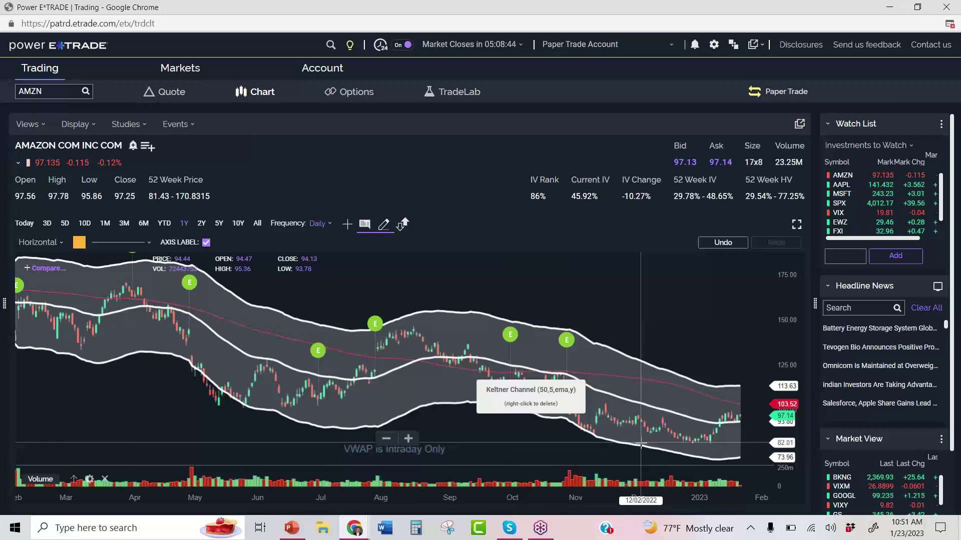
click(640, 443)
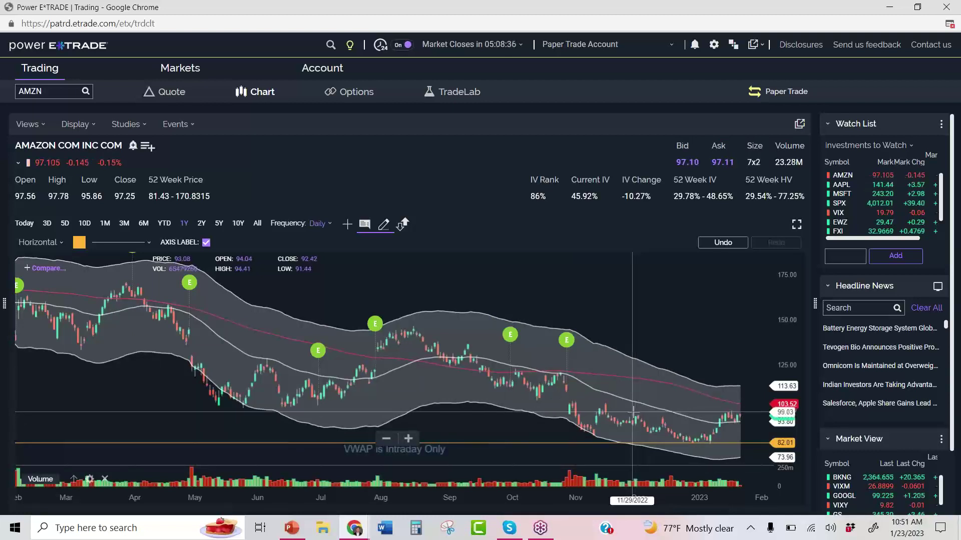
click(634, 413)
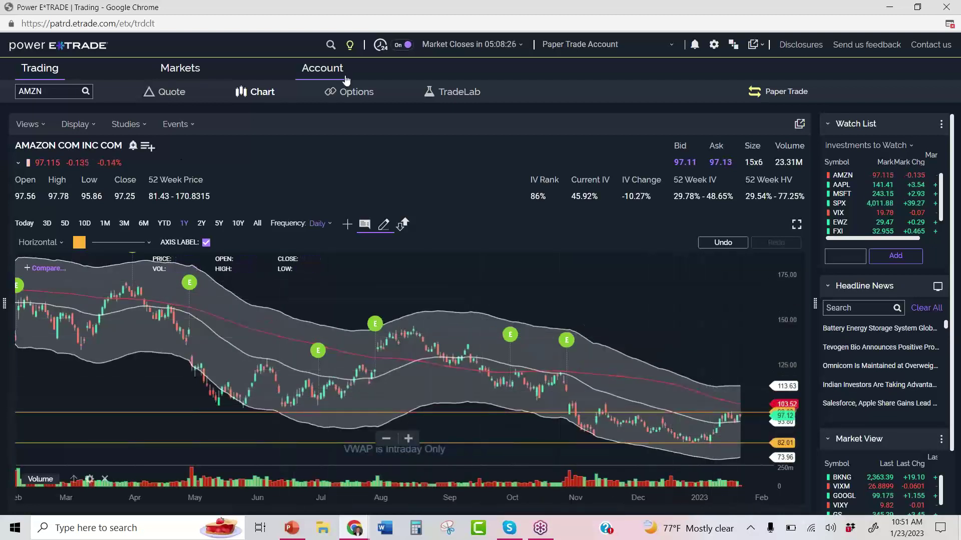
From AMZN's Jan-27-23 options chain, start a sell order on the 97 put and change the strategy to Straddle
click(354, 93)
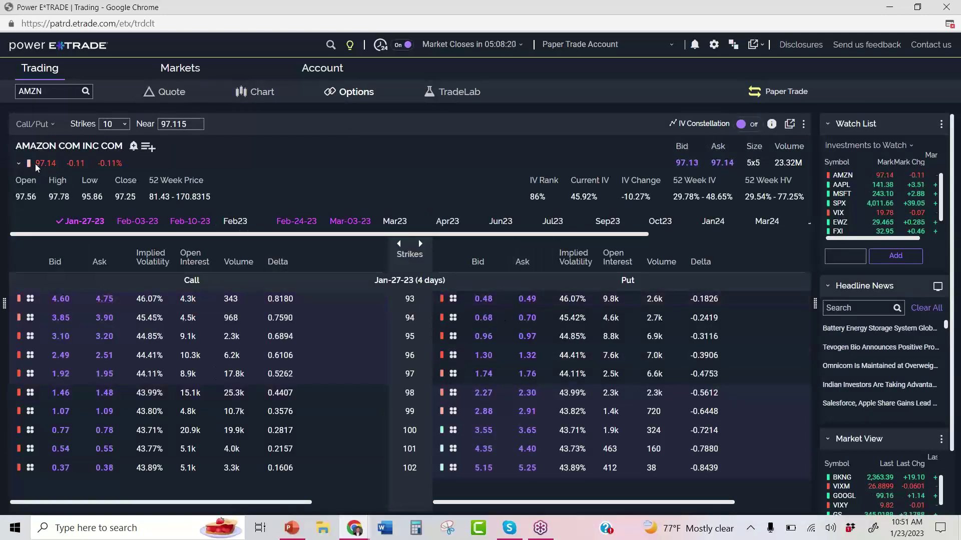
drag(35, 164, 59, 165)
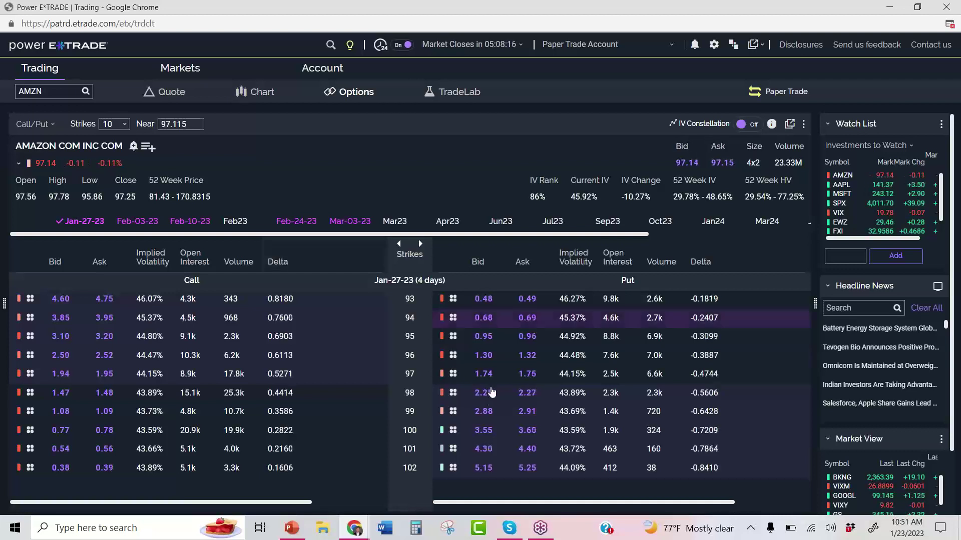
drag(406, 375, 414, 377)
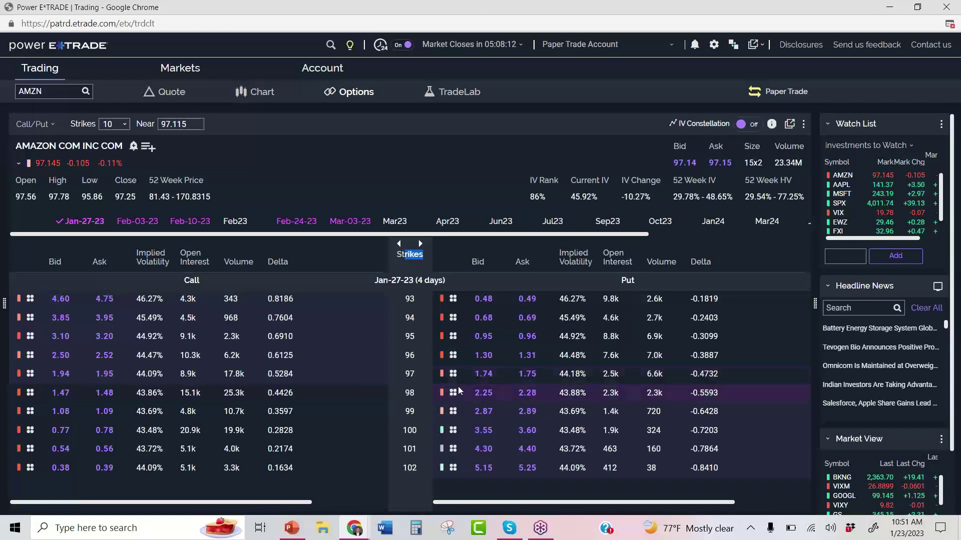
click(483, 375)
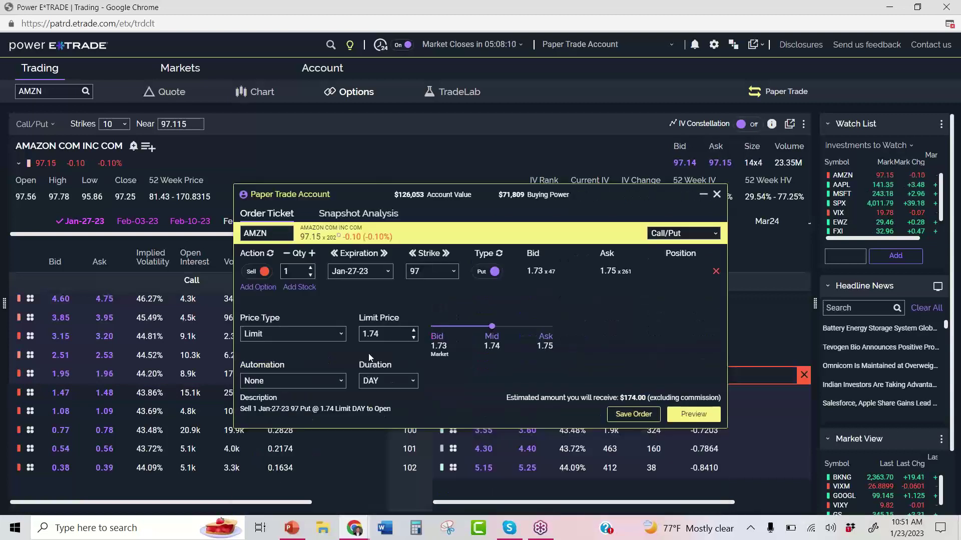
click(685, 232)
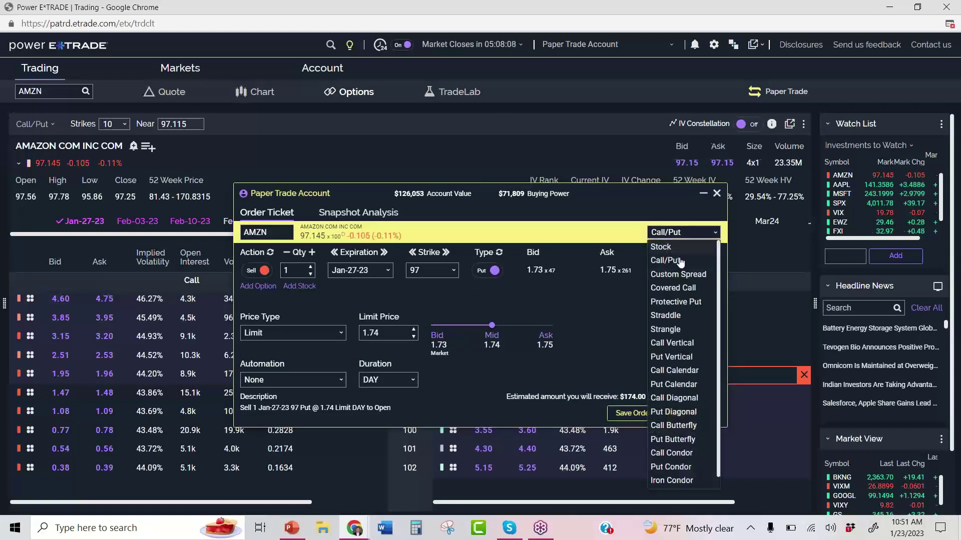
click(666, 316)
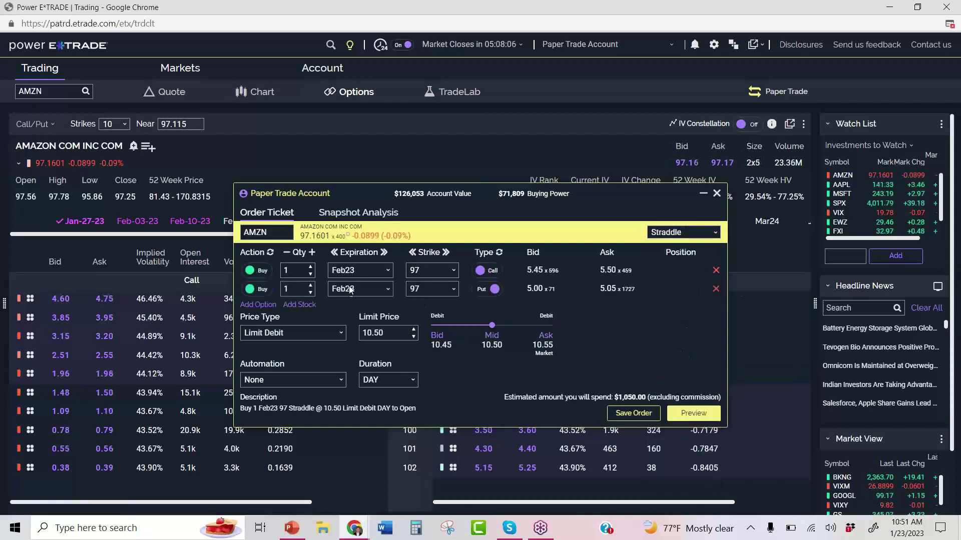
Set both 97 straddle legs to Sell with the Jan-27-23 expiration, and set the limit credit to the mid price, 3.67
click(265, 271)
click(265, 289)
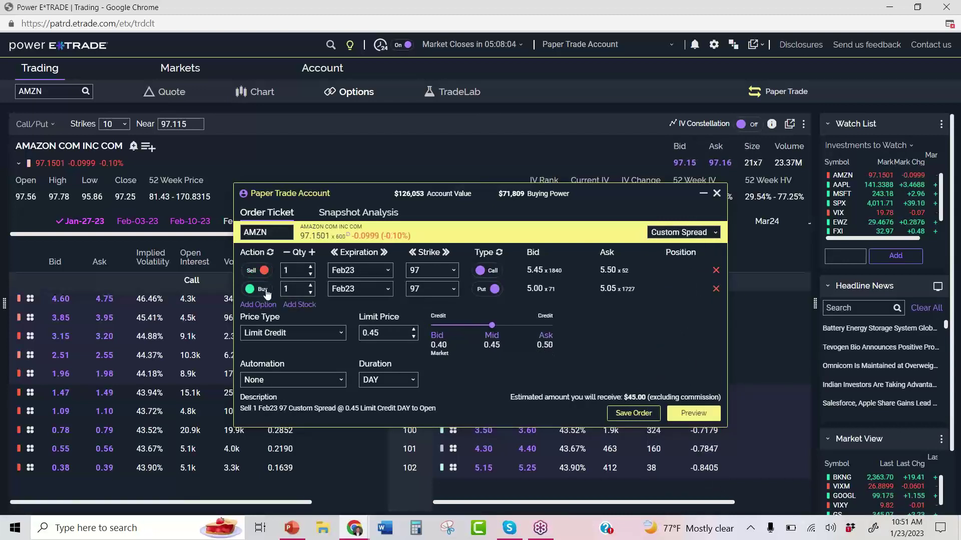
click(334, 253)
click(334, 253)
click(335, 253)
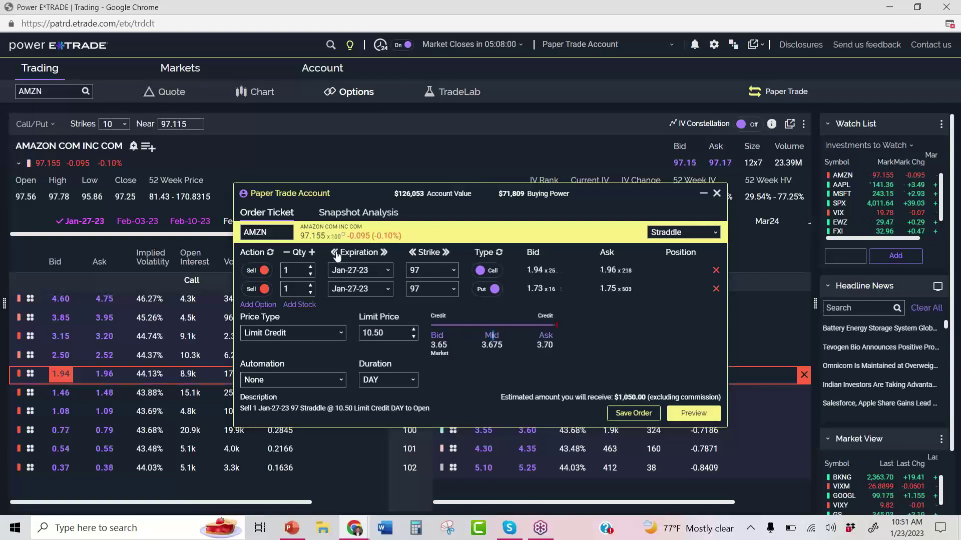
click(490, 343)
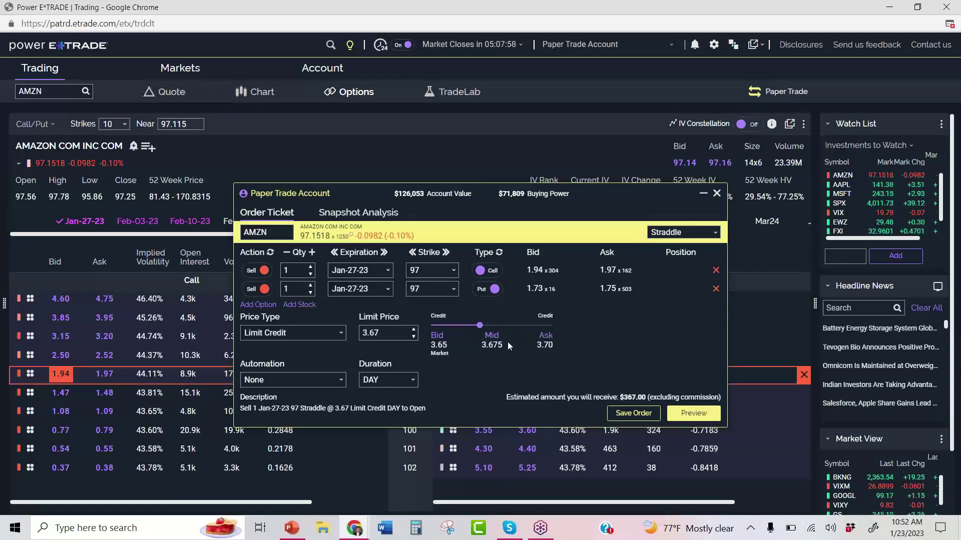
drag(482, 345, 500, 347)
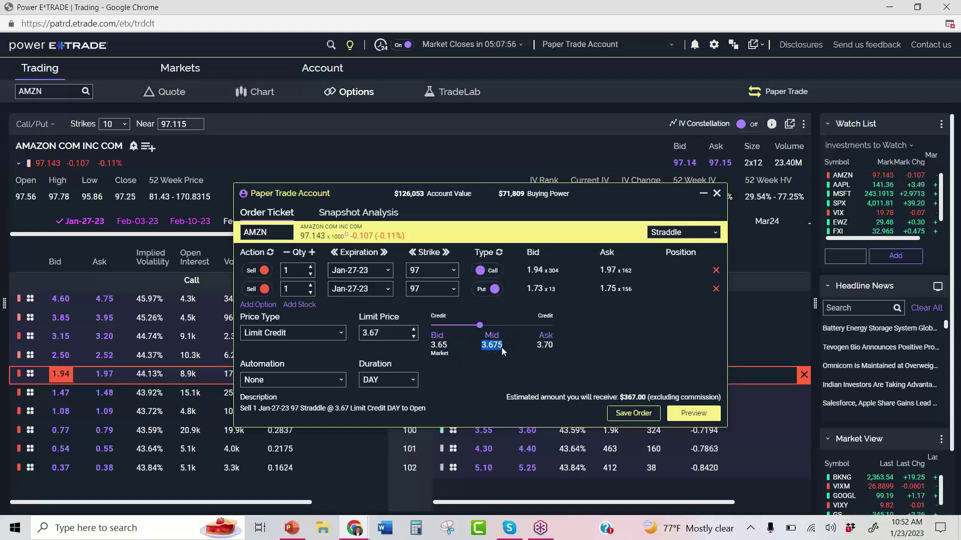
Examine the short straddle's snapshot analysis, widening the risk graph's price range and highlighting the break-even and any-profit probability figures
click(373, 216)
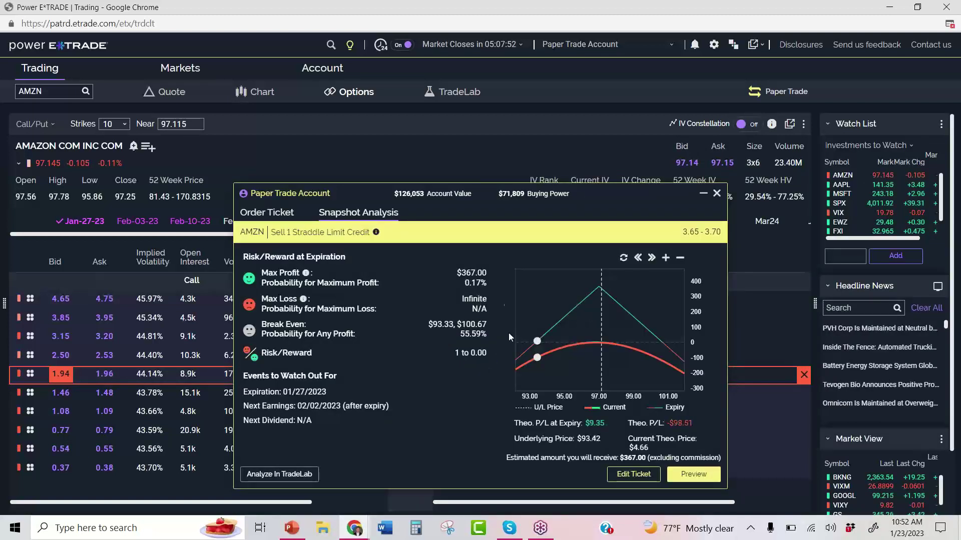
click(679, 259)
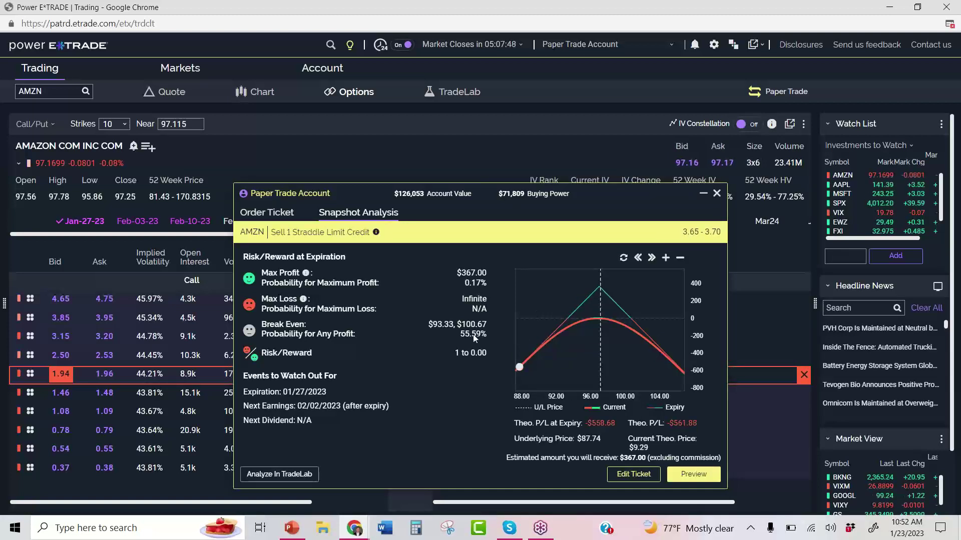
drag(459, 331, 431, 323)
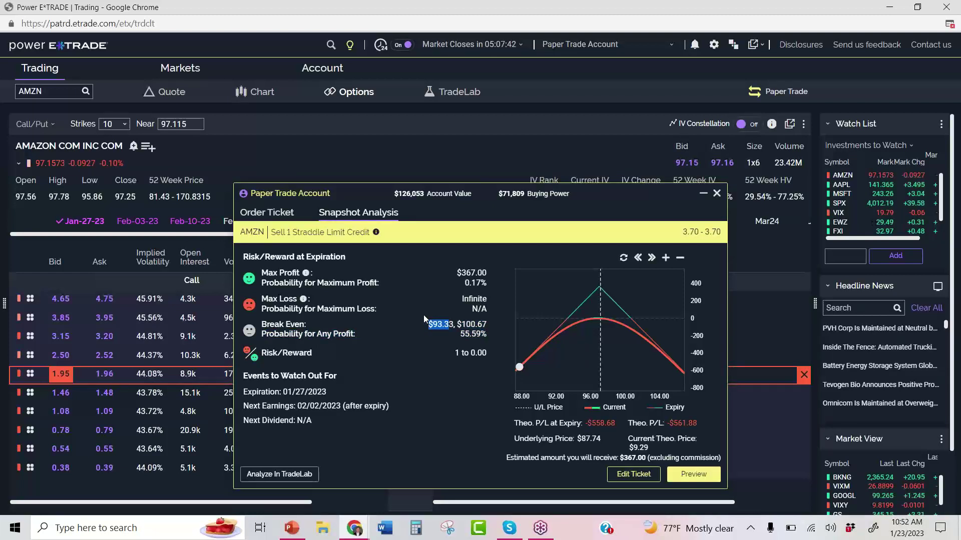
click(423, 314)
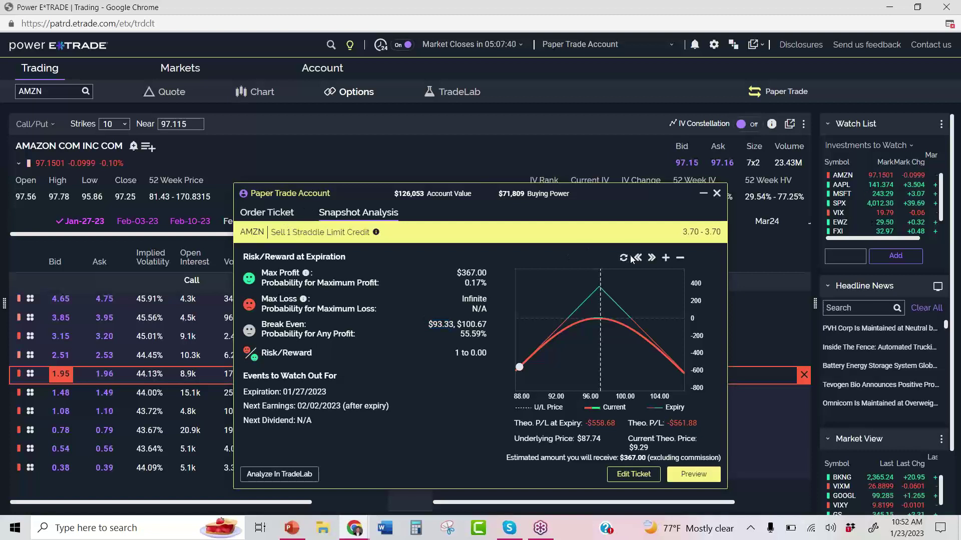
drag(459, 334, 380, 431)
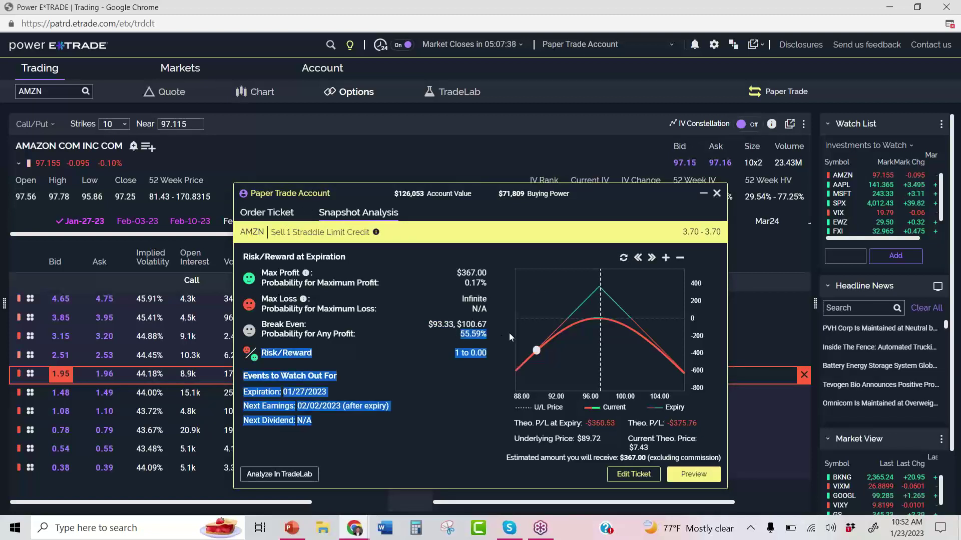
Highlight the short straddle's two break-even points on the risk graph and the $93.33 and $100.67 figures, then clear the marks
key(ctrl+shift+d)
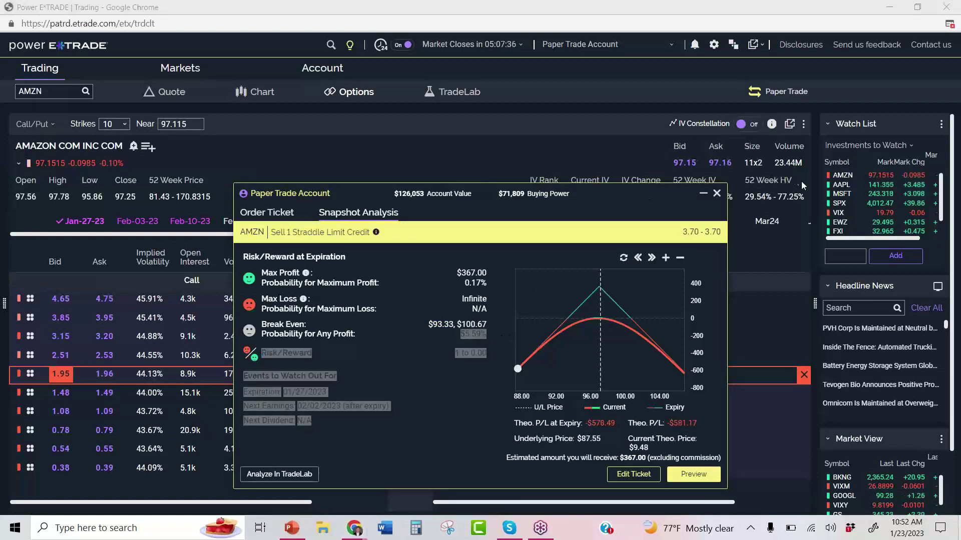
drag(568, 314, 568, 298)
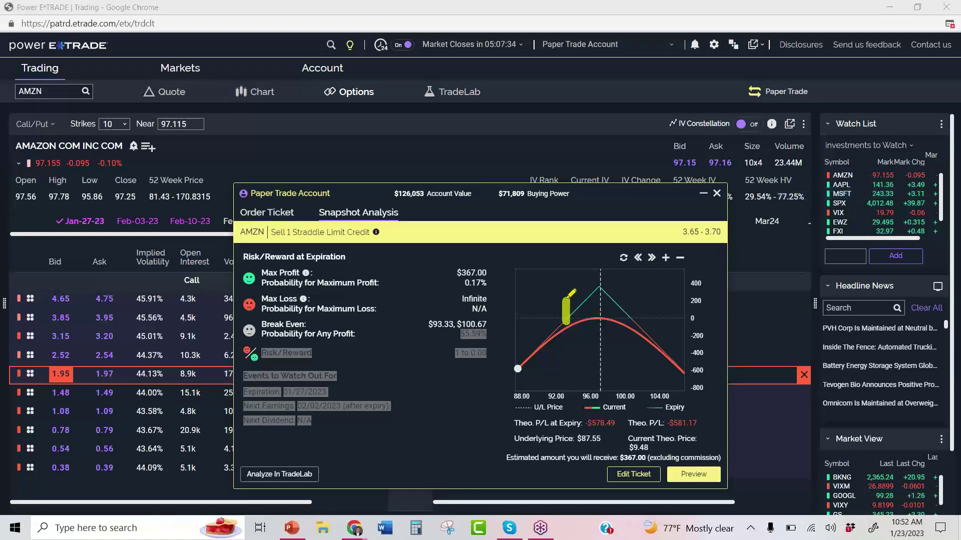
drag(633, 326, 632, 295)
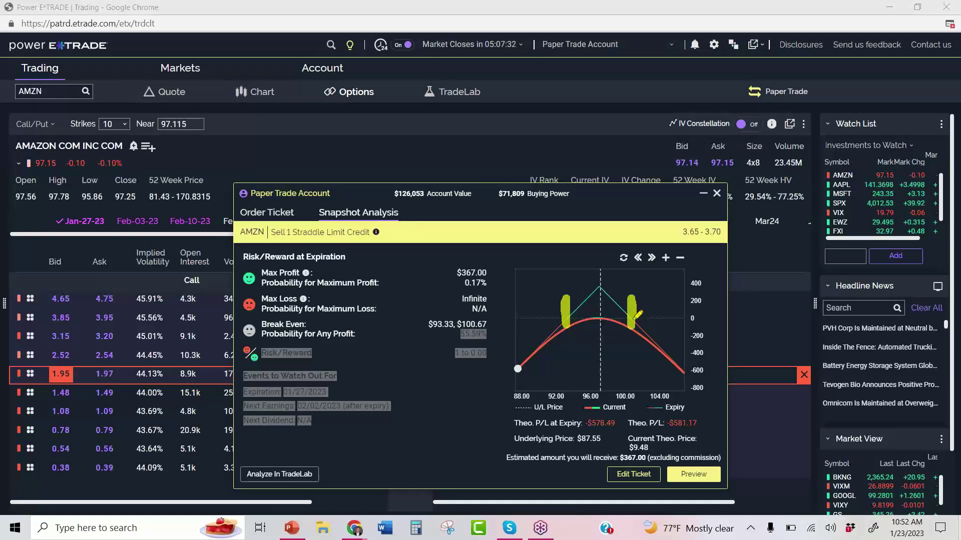
mouse_move(467, 310)
mouse_down()
mouse_move(458, 341)
mouse_move(430, 316)
mouse_move(463, 320)
mouse_move(442, 301)
mouse_up()
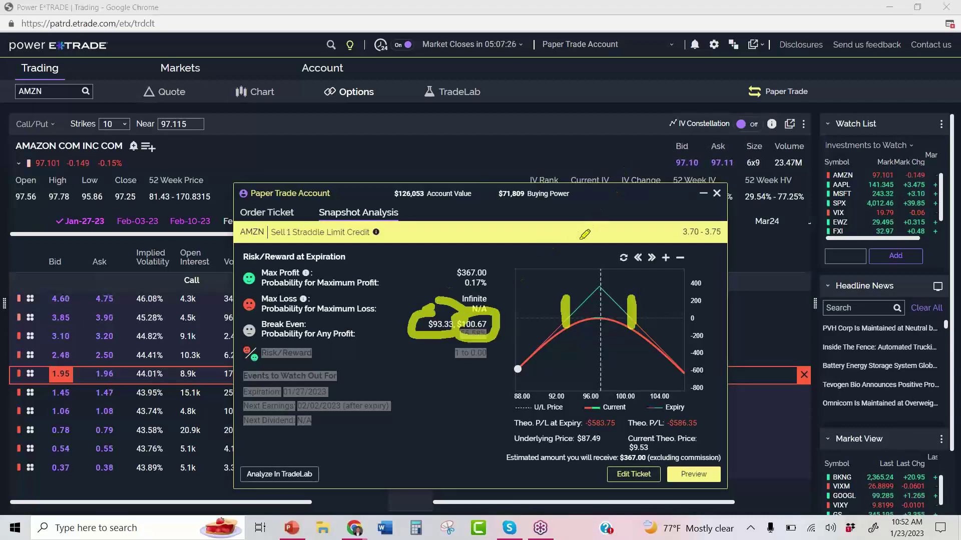
mouse_move(616, 170)
mouse_down()
mouse_move(510, 302)
mouse_move(506, 288)
mouse_move(500, 315)
mouse_move(539, 301)
mouse_up()
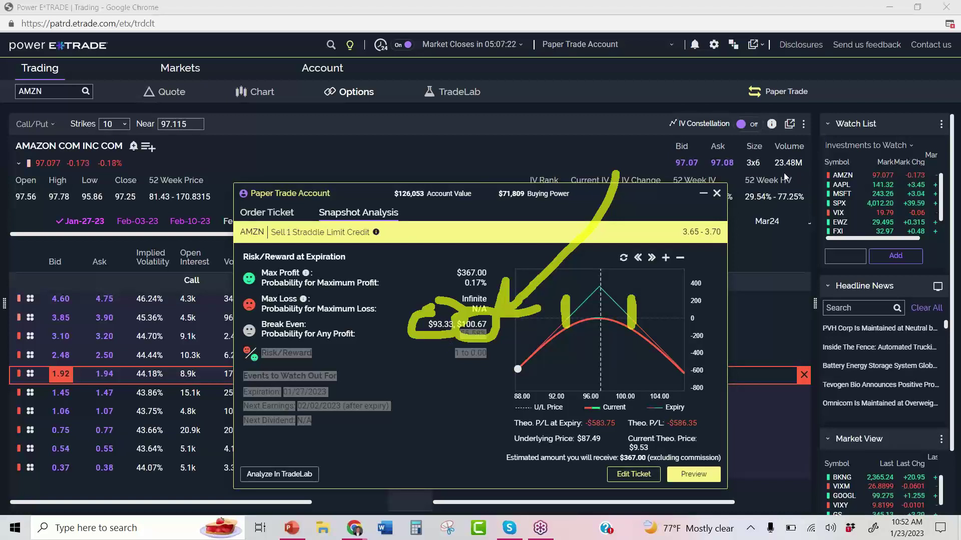
key(Escape)
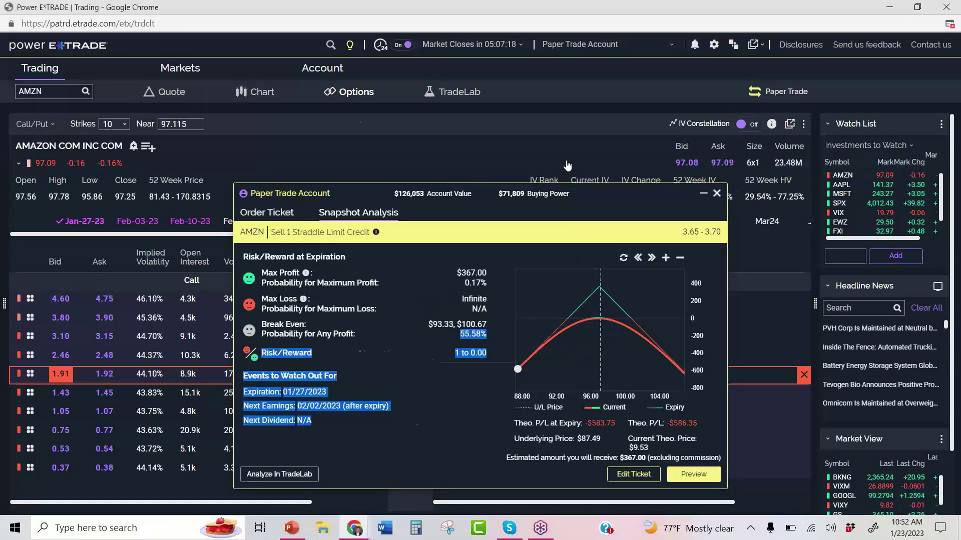
Close the straddle ticket and, on the AMZN chart, replace the 99 line with one at 100.08 and add one at 93.13
click(717, 193)
click(255, 92)
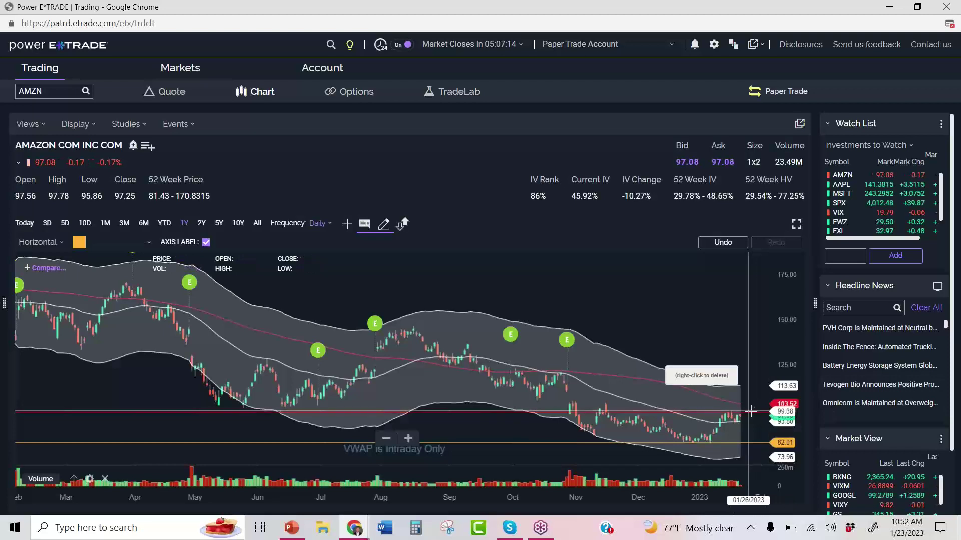
right_click(750, 411)
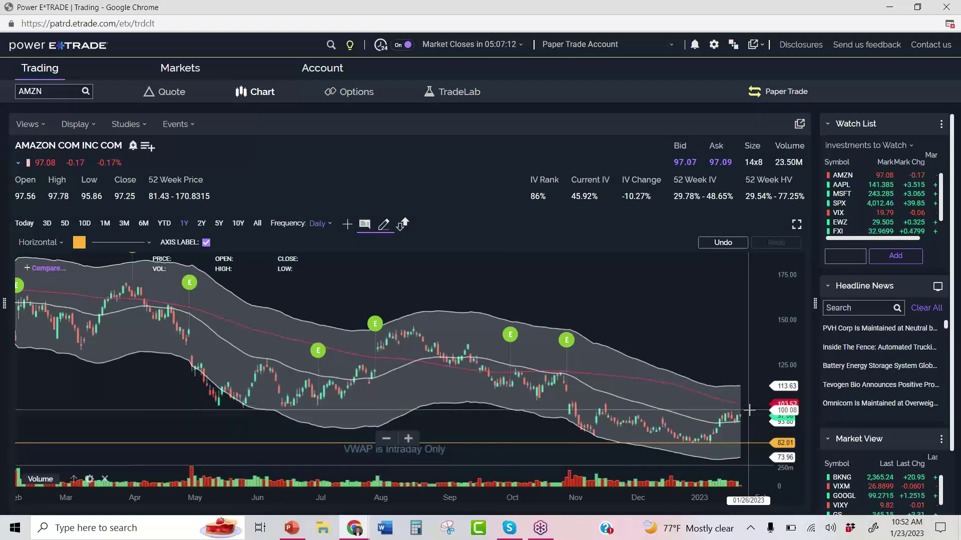
click(749, 410)
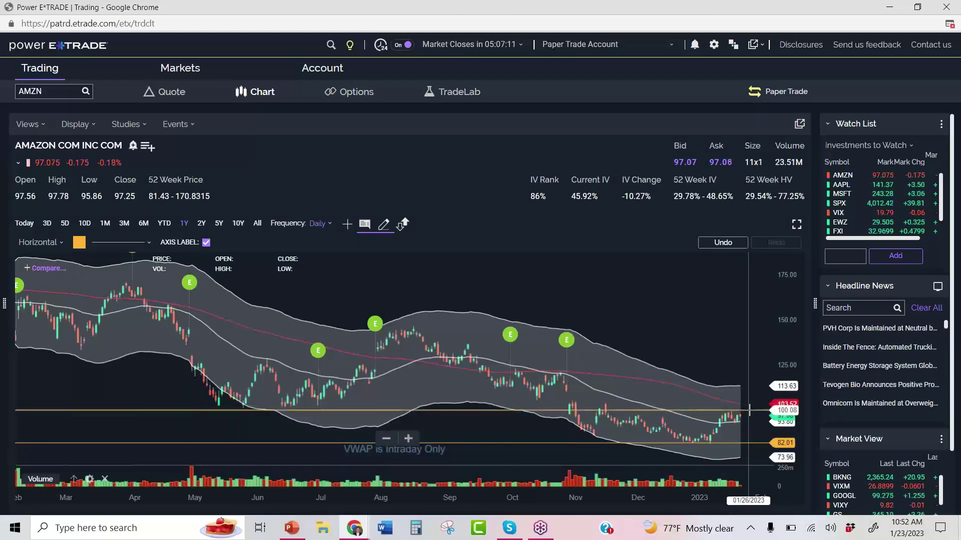
click(745, 442)
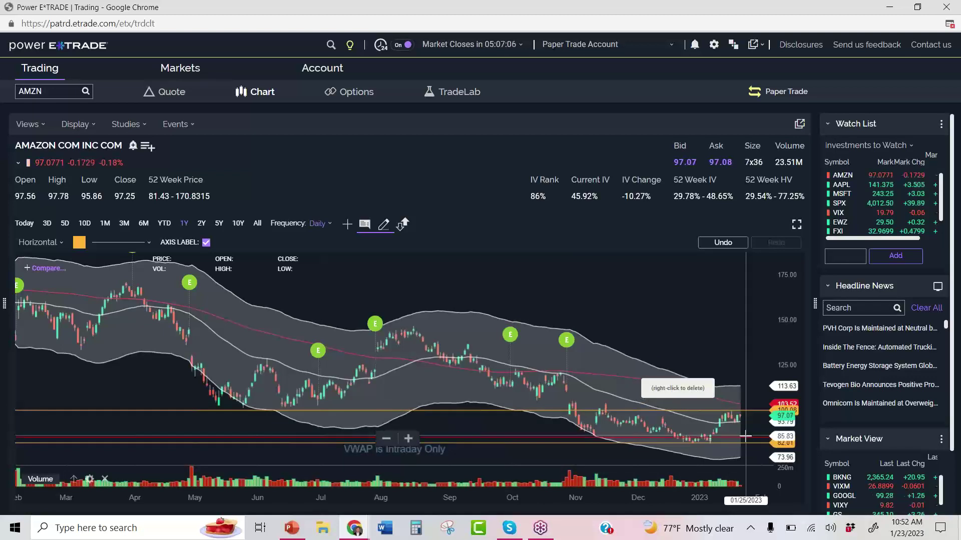
drag(746, 431, 745, 423)
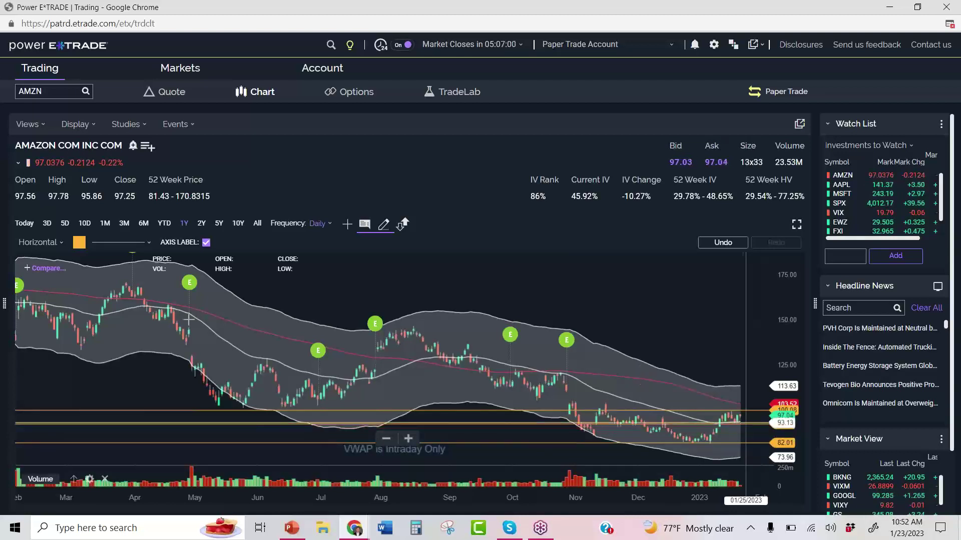
Show the AMZN chart over three months and examine the latest candles against the horizontal lines
click(123, 224)
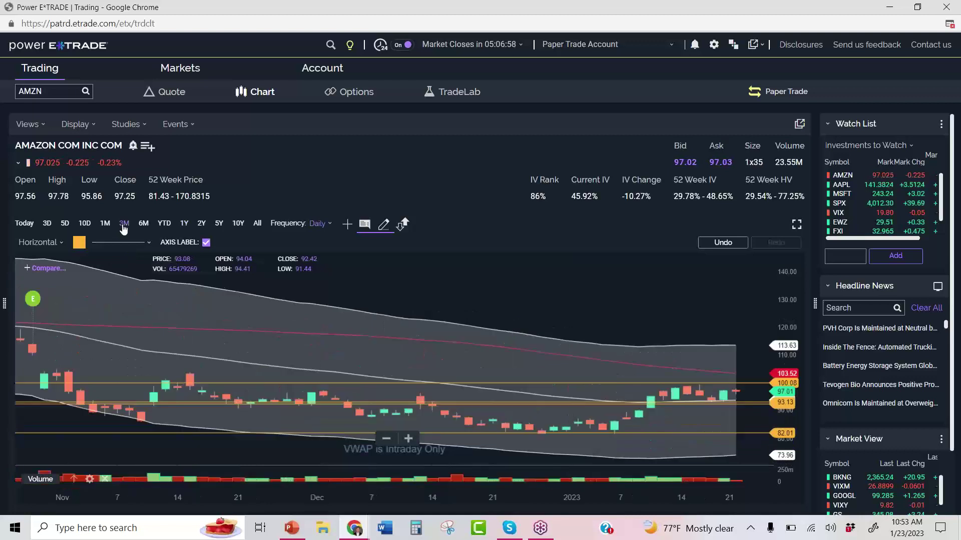
click(745, 424)
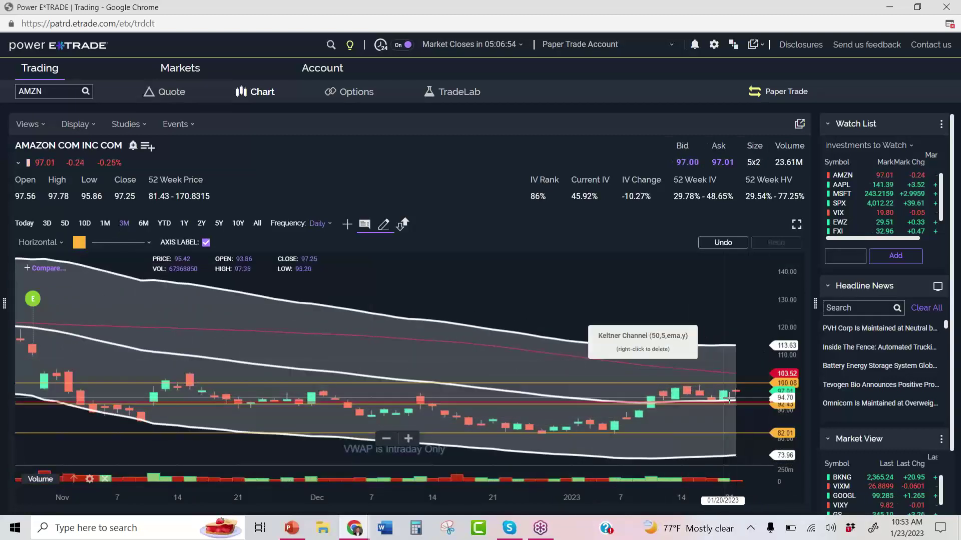
drag(728, 398, 739, 392)
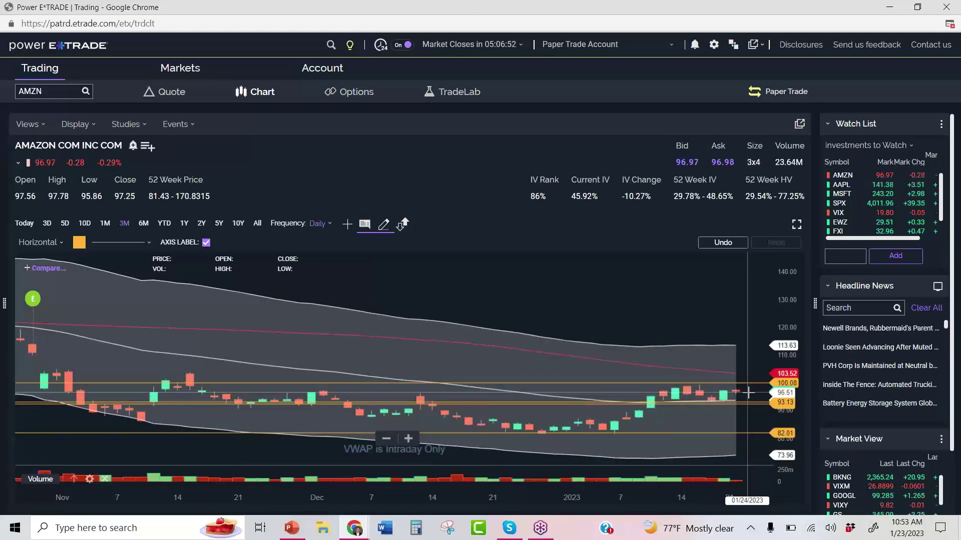
drag(748, 393, 413, 163)
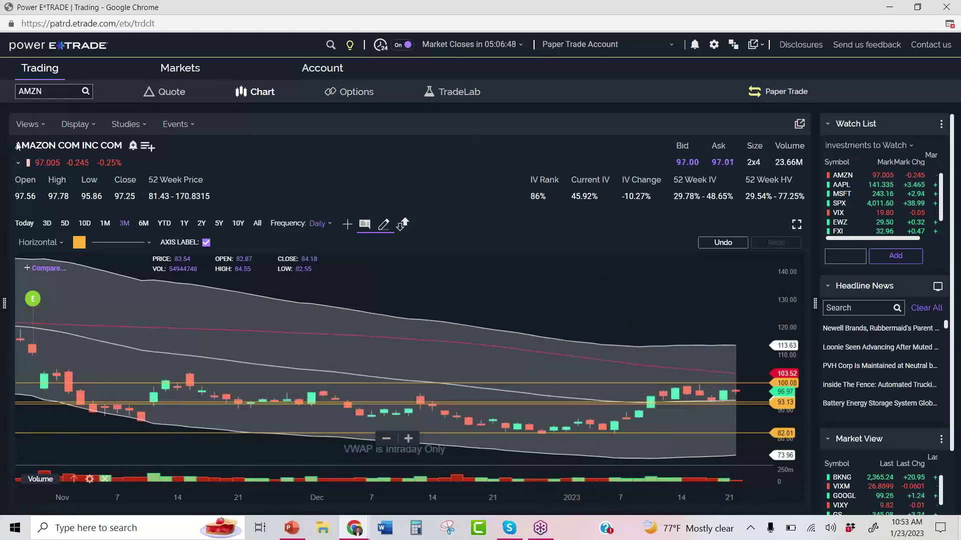
Load the SPX chart and review its price action over the current-day and two-year ranges
click(52, 92)
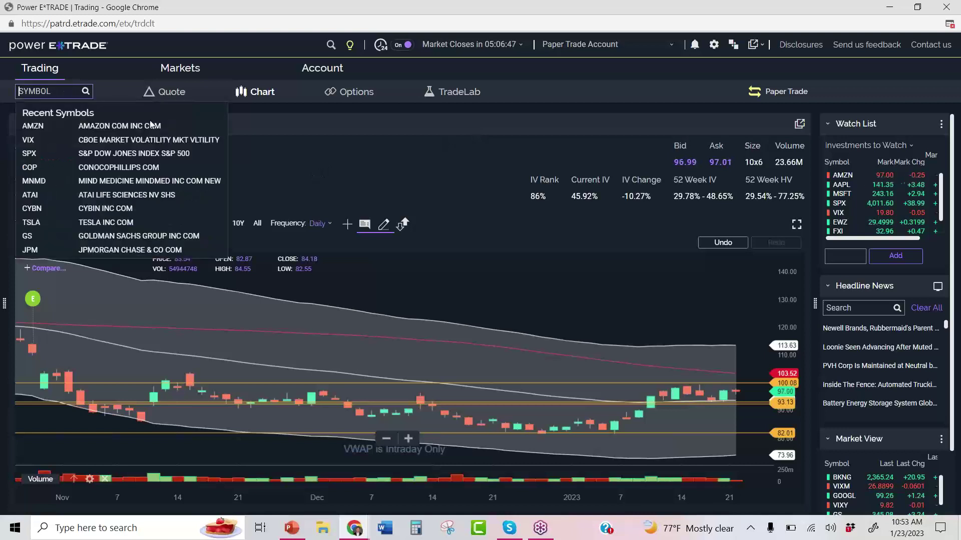
click(112, 159)
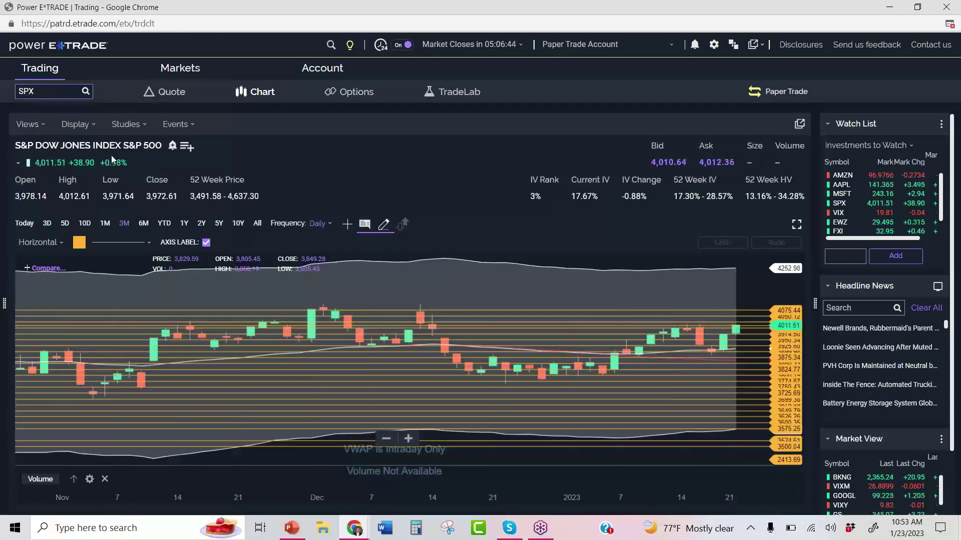
click(24, 223)
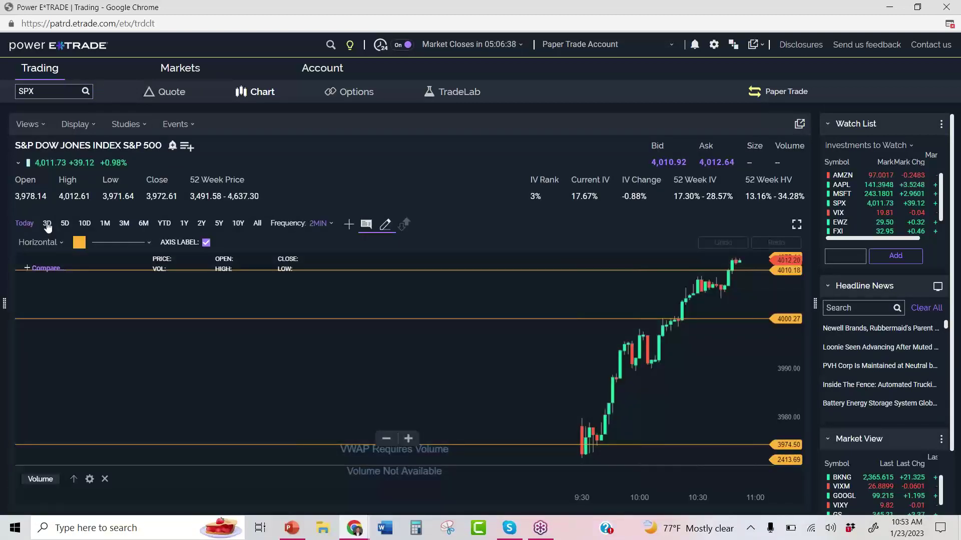
click(47, 224)
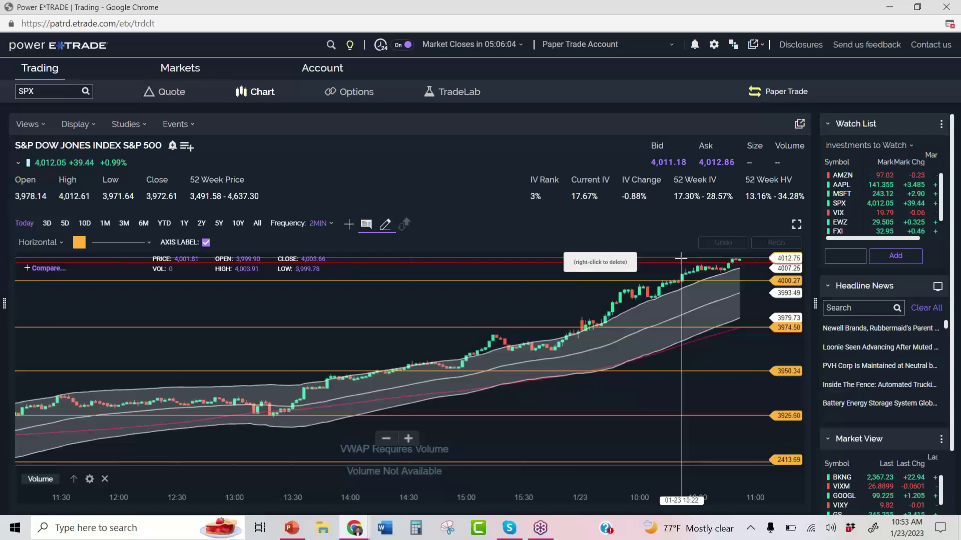
click(201, 224)
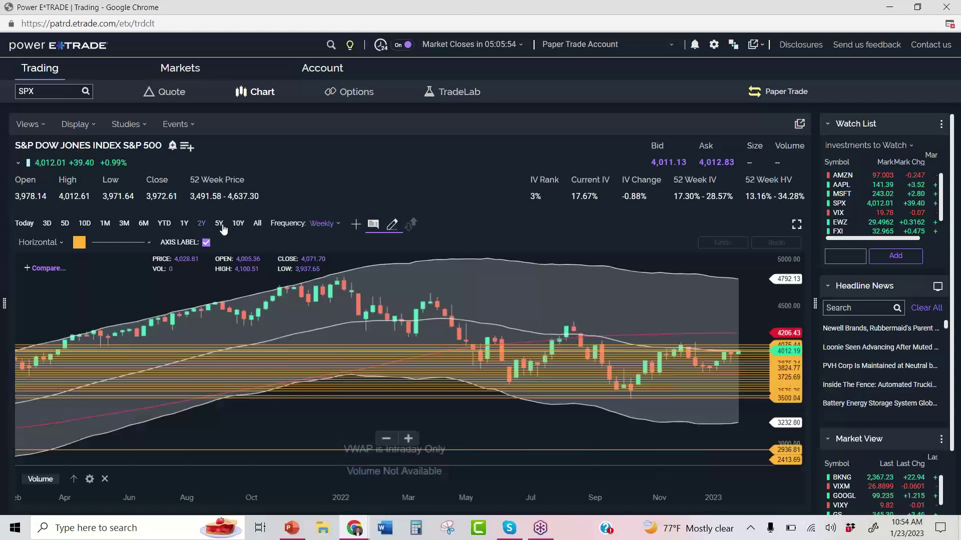
Return to the AMZN chart and show it over a five-year range to examine the recent lows
click(93, 90)
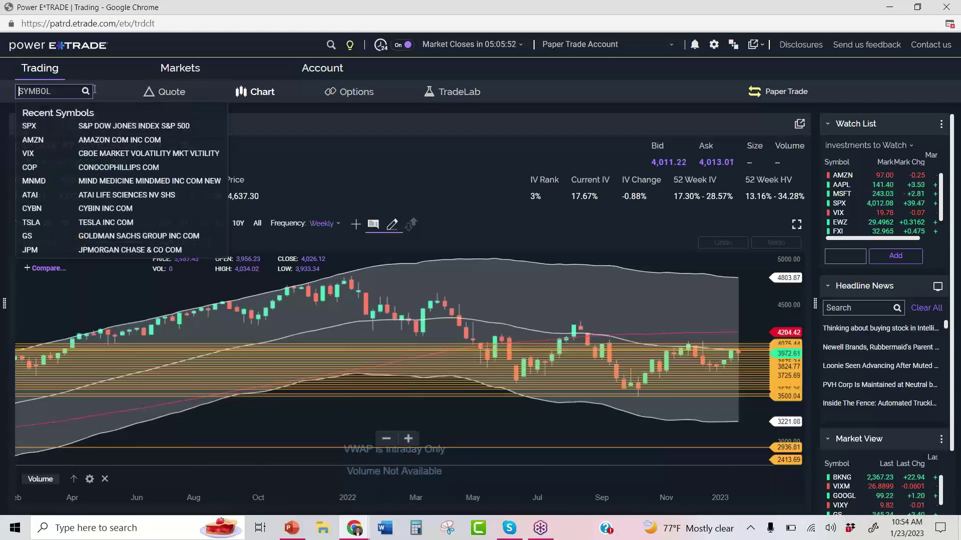
click(112, 140)
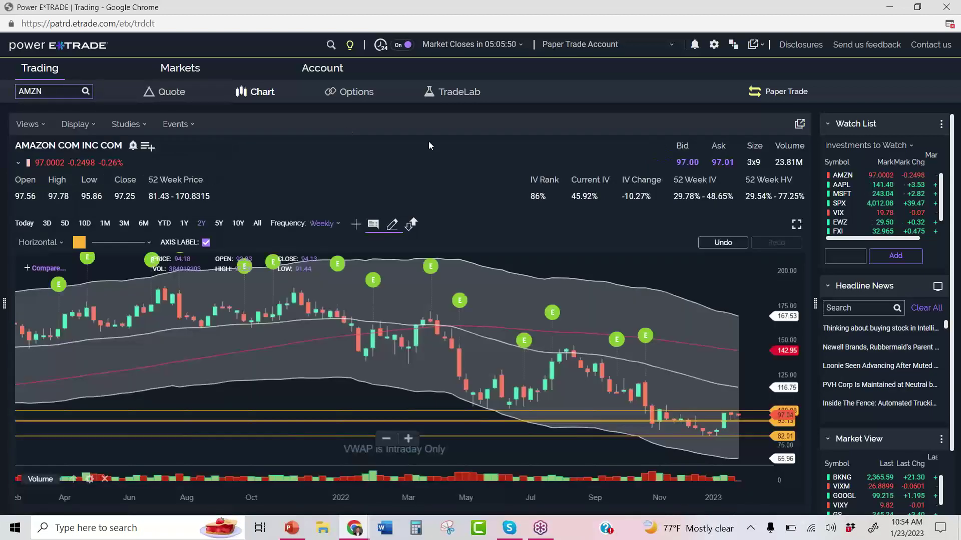
click(219, 223)
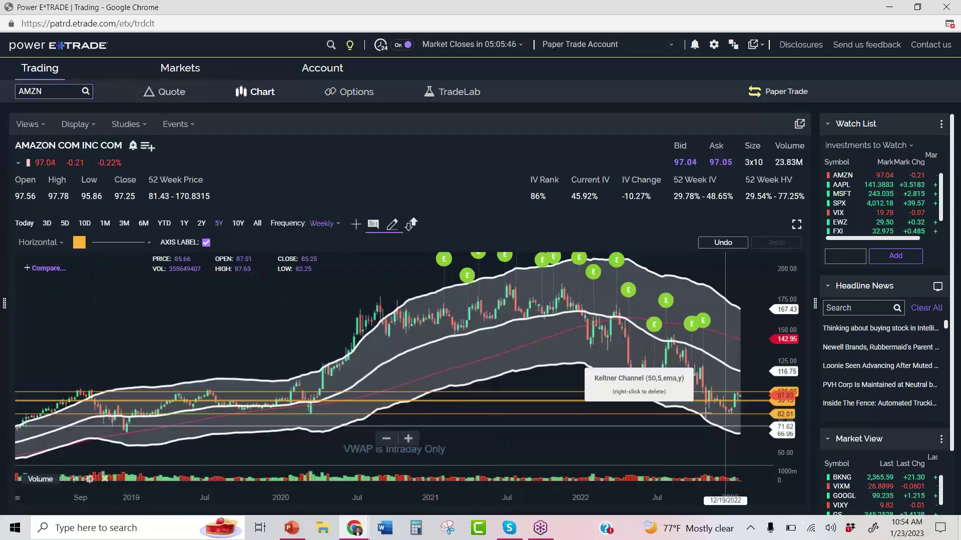
click(732, 414)
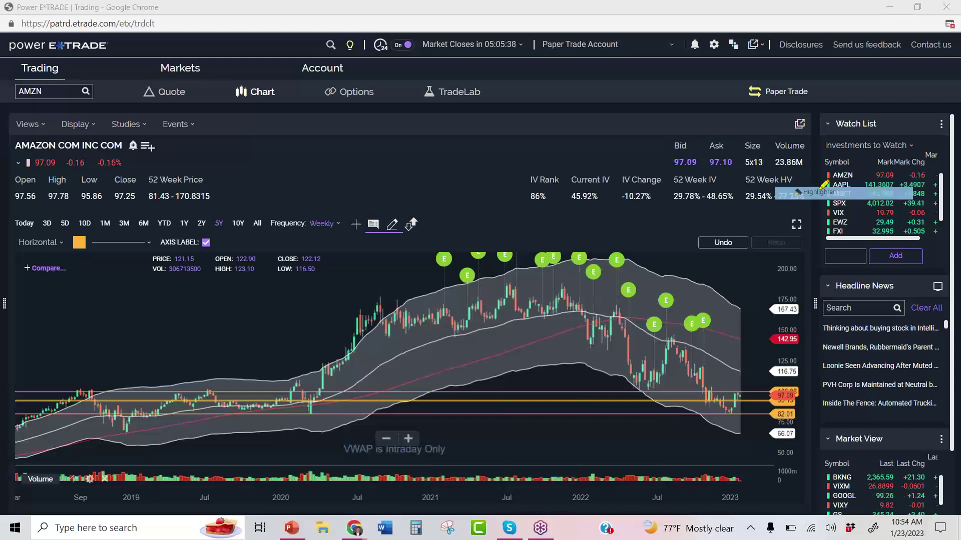
Mark AMZN's early-2020 low with a highlighter arrow, and sketch a continued decline from the latest prices
drag(153, 511, 308, 419)
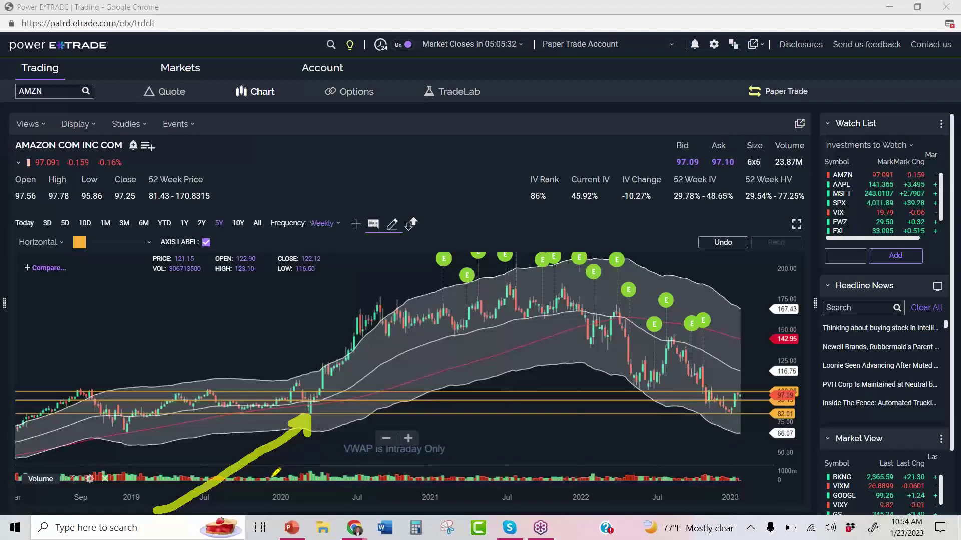
mouse_move(704, 384)
mouse_down()
mouse_move(709, 394)
mouse_move(741, 397)
mouse_move(778, 484)
mouse_up()
drag(780, 449, 778, 485)
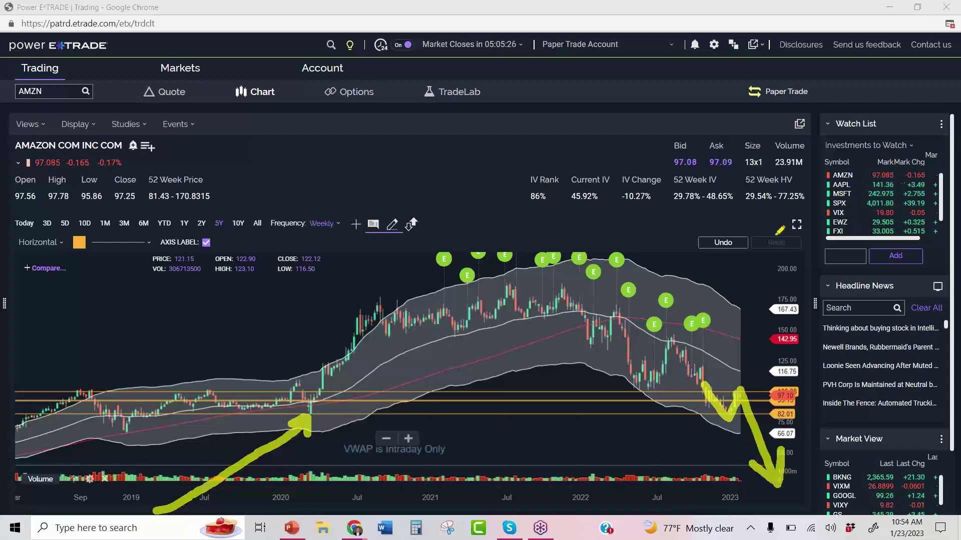
click(811, 240)
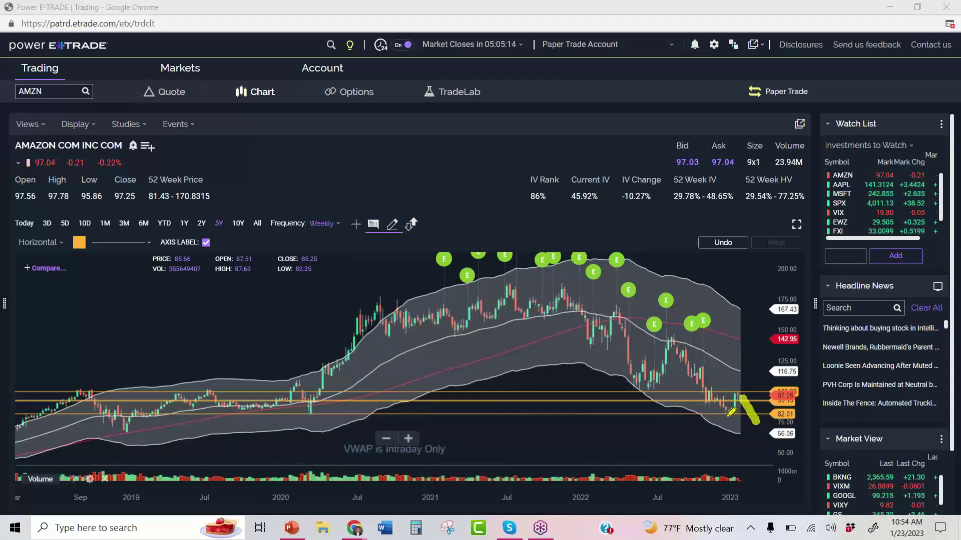
Sketch a dip-and-rebound path from AMZN's latest price, underline the support near 82.01, and clear the highlighter marks
mouse_move(732, 411)
mouse_down()
mouse_move(740, 405)
mouse_move(765, 430)
mouse_move(809, 420)
mouse_move(851, 383)
mouse_move(860, 353)
mouse_move(874, 359)
mouse_up()
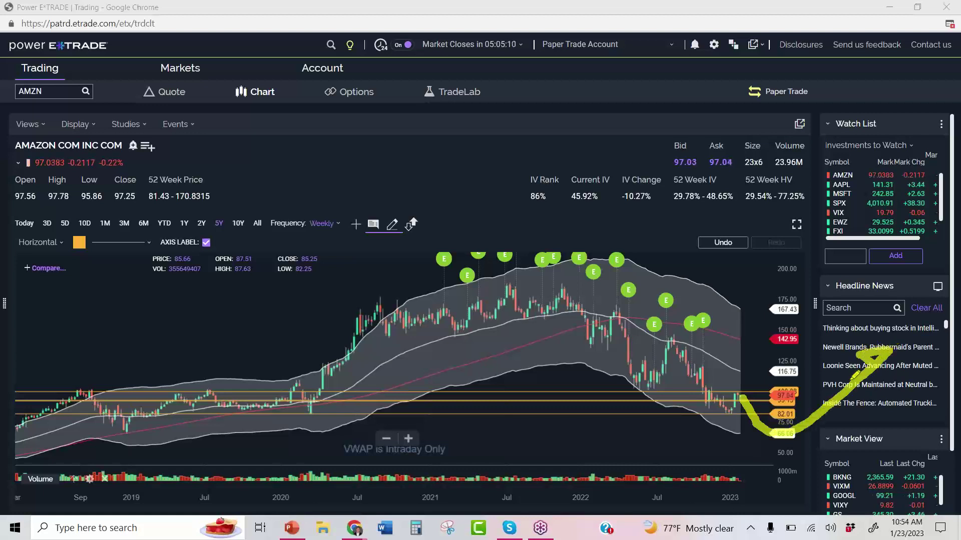
drag(669, 417, 866, 411)
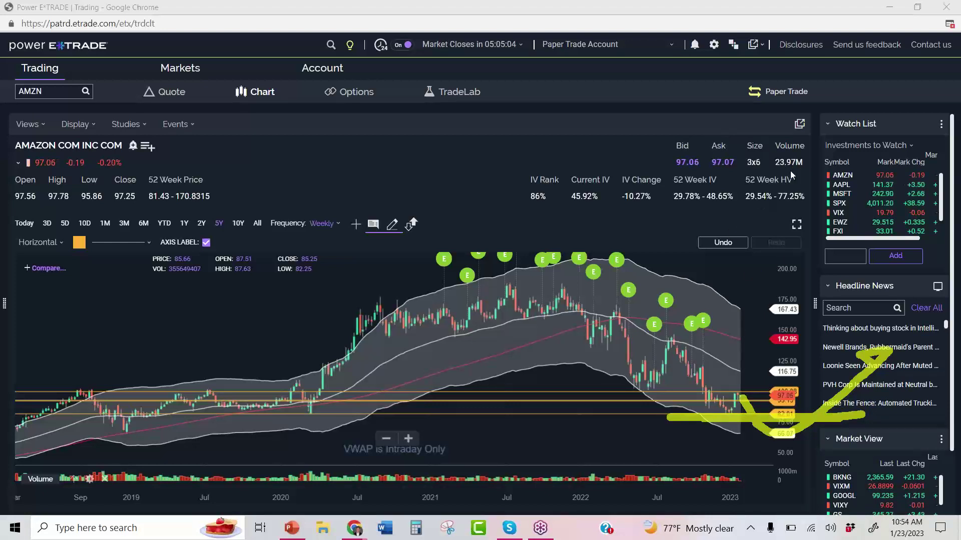
key(Escape)
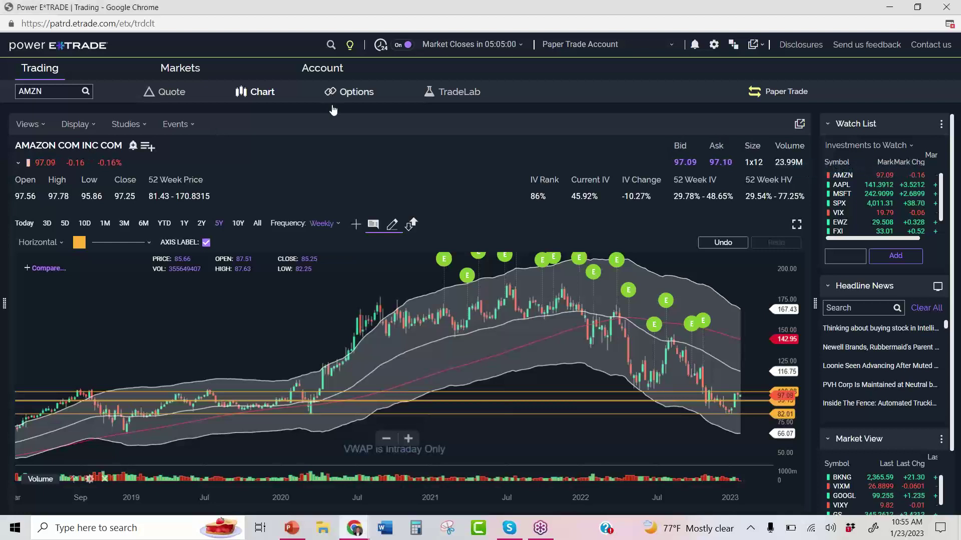
Open AMZN's options chain for the Jun25 expiration and examine the strikes around 95 and 100
click(349, 91)
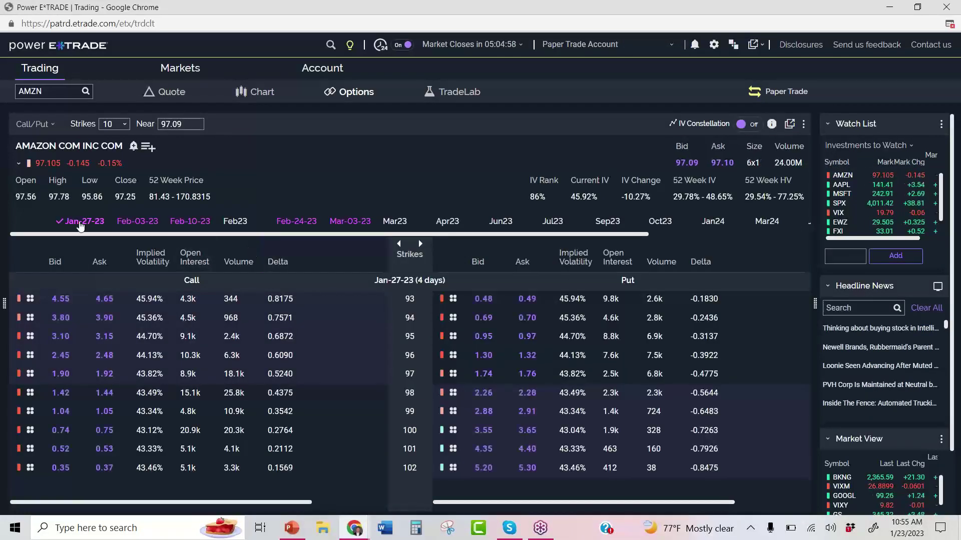
click(82, 225)
drag(127, 233, 397, 245)
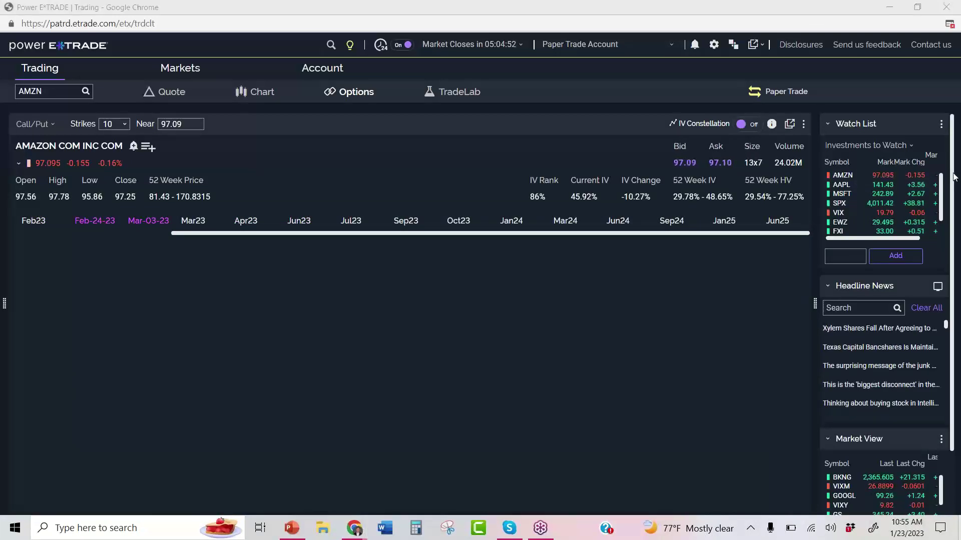
mouse_move(779, 202)
mouse_down()
mouse_move(763, 228)
mouse_move(800, 210)
mouse_move(751, 225)
mouse_move(787, 239)
mouse_move(773, 233)
mouse_up()
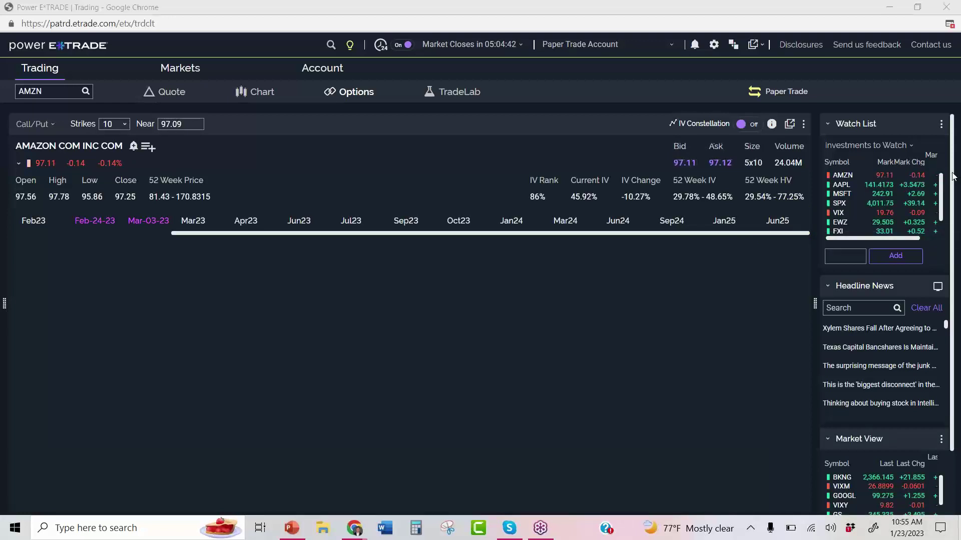
click(779, 222)
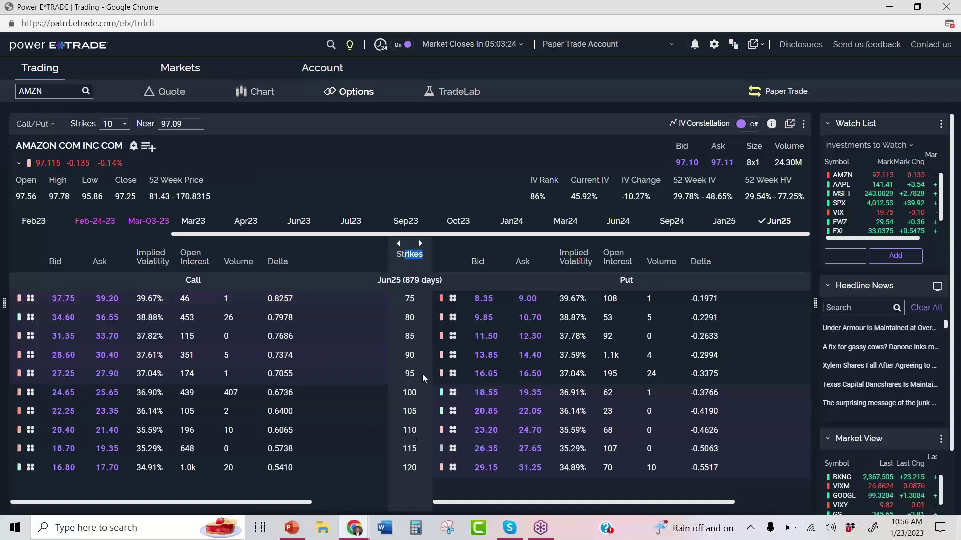
drag(405, 379, 405, 402)
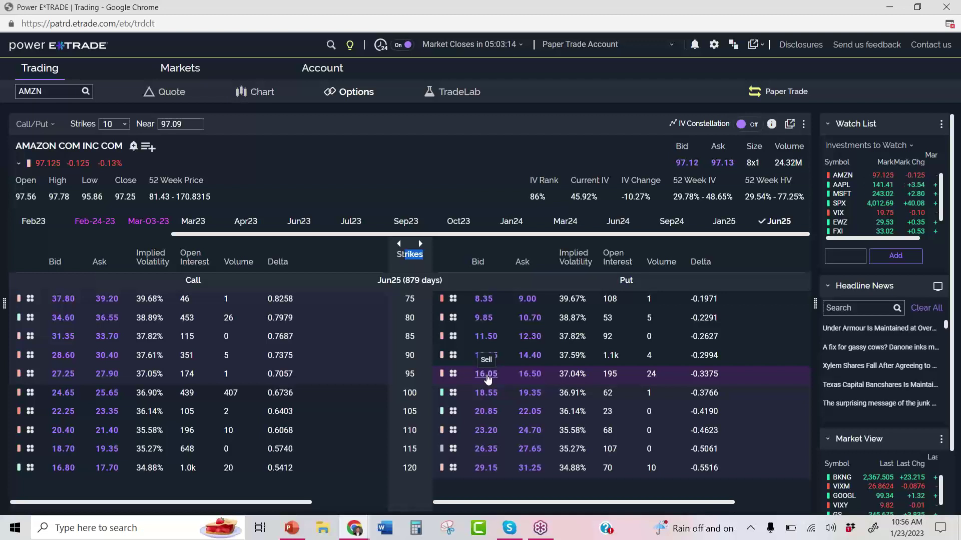
Build a two-leg AMZN paper order that buys one Jun25 95 call and sells one Jun25 95 put
click(63, 374)
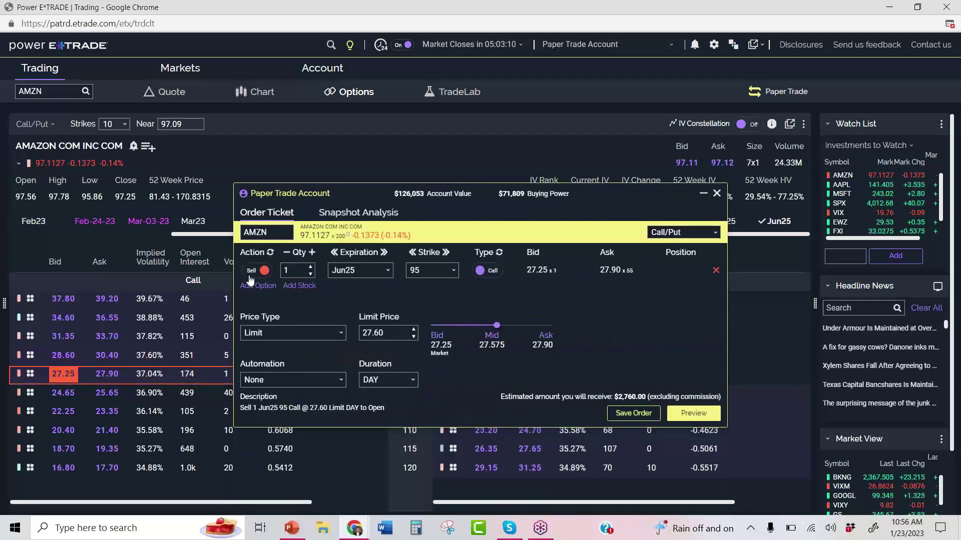
click(256, 270)
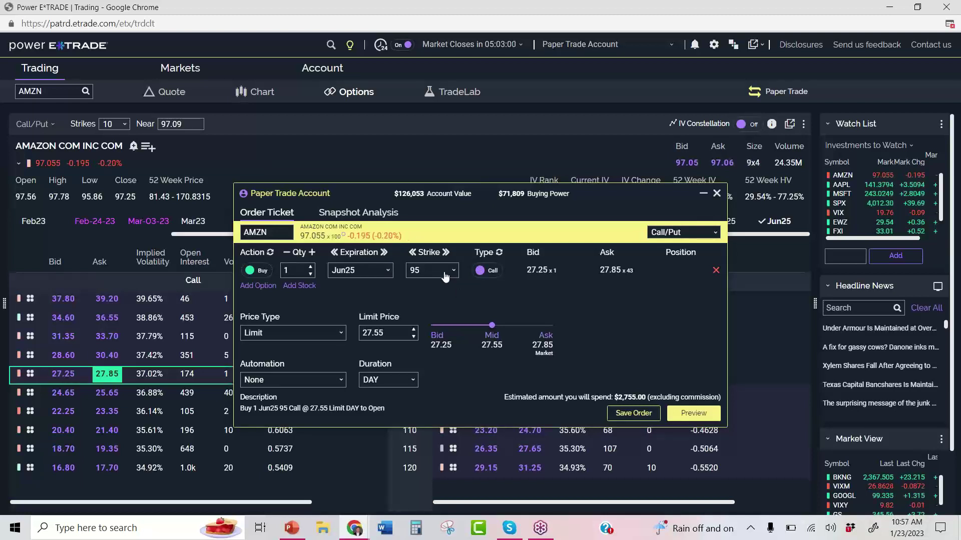
click(256, 285)
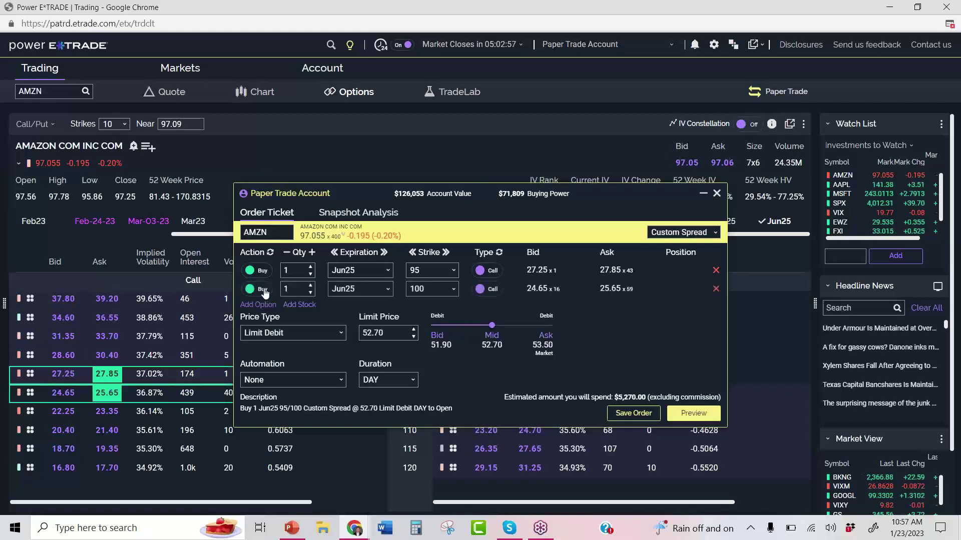
click(481, 289)
click(433, 289)
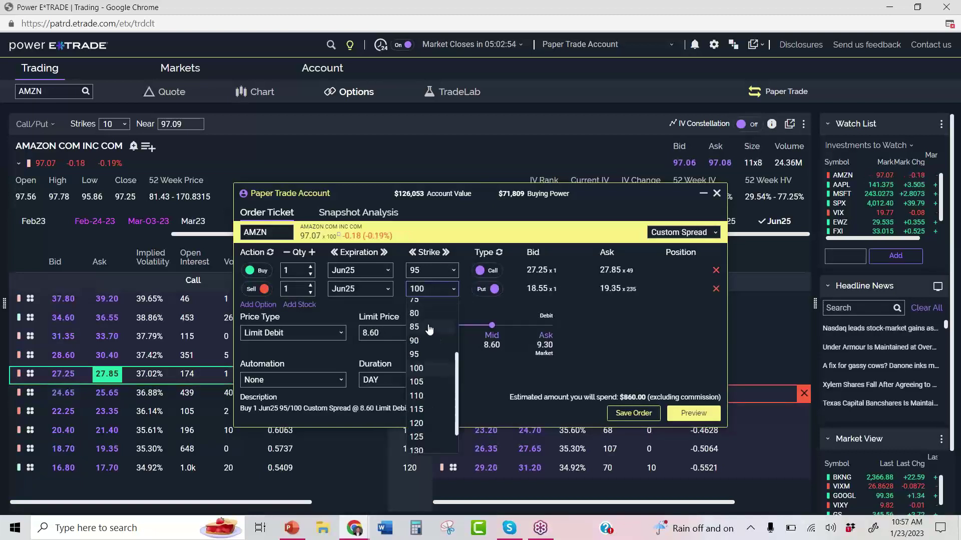
click(418, 353)
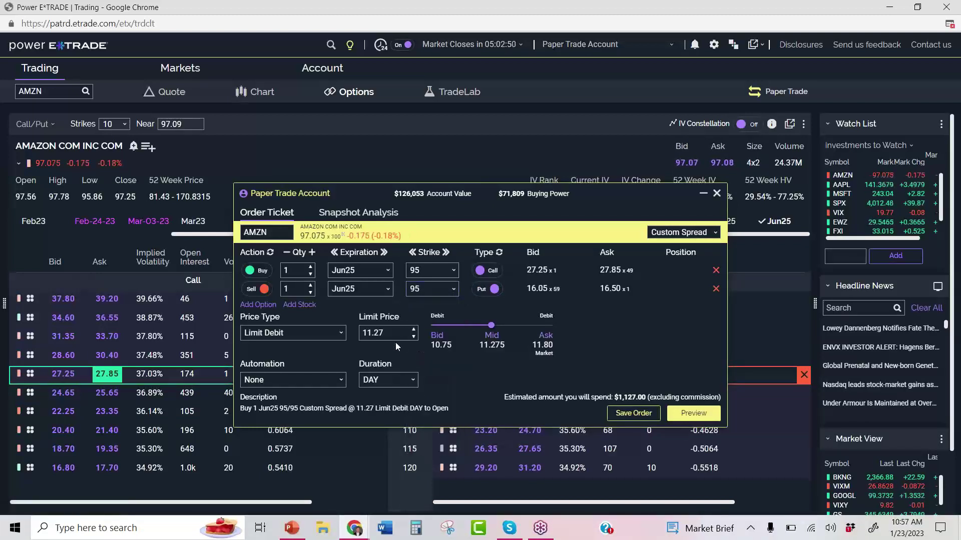
Open the two-leg order's snapshot analysis and examine its profit/loss curve across underlying prices and its maximum loss
click(375, 214)
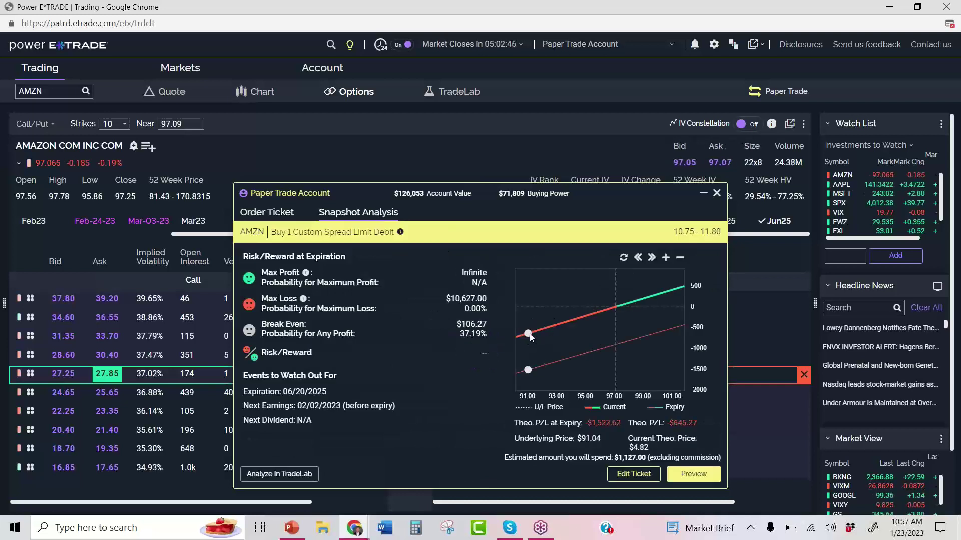
drag(530, 338, 689, 329)
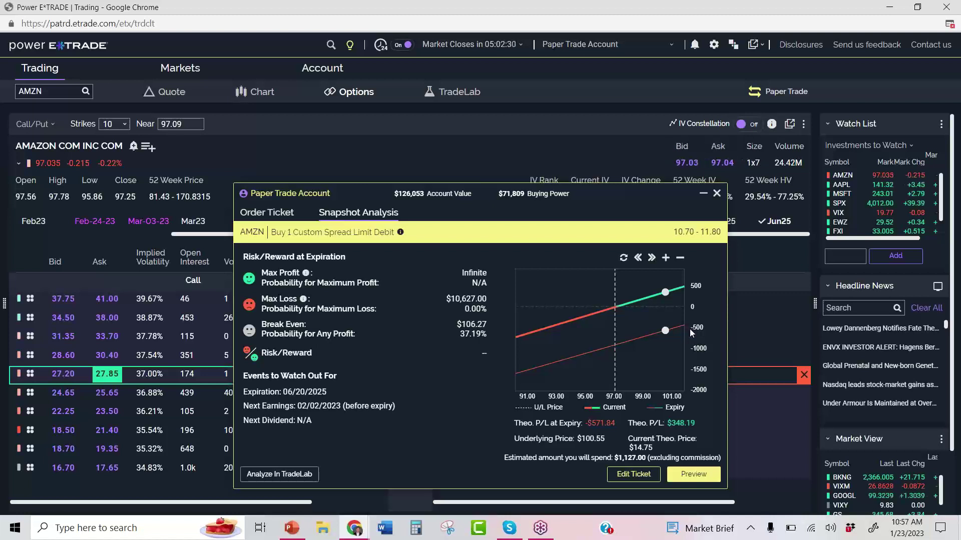
drag(689, 329, 425, 317)
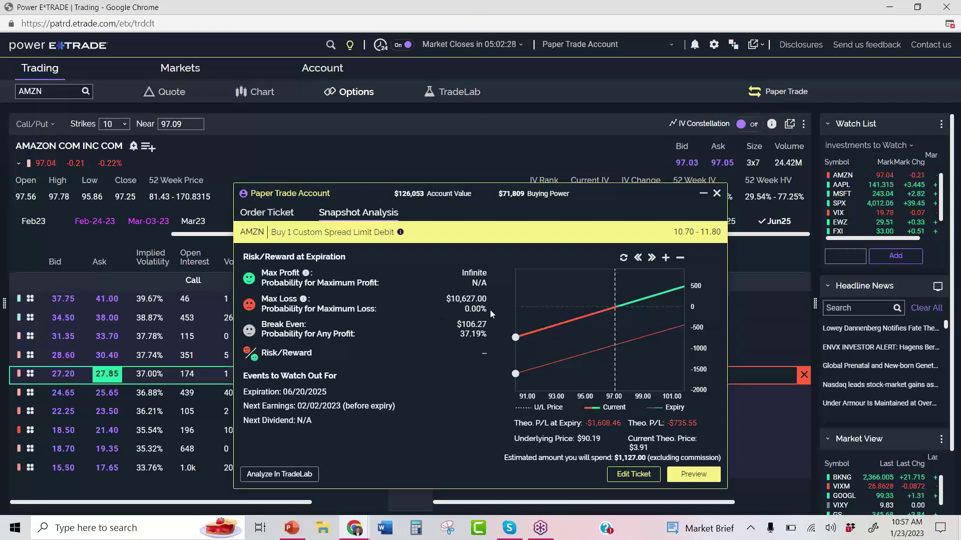
drag(490, 311, 445, 303)
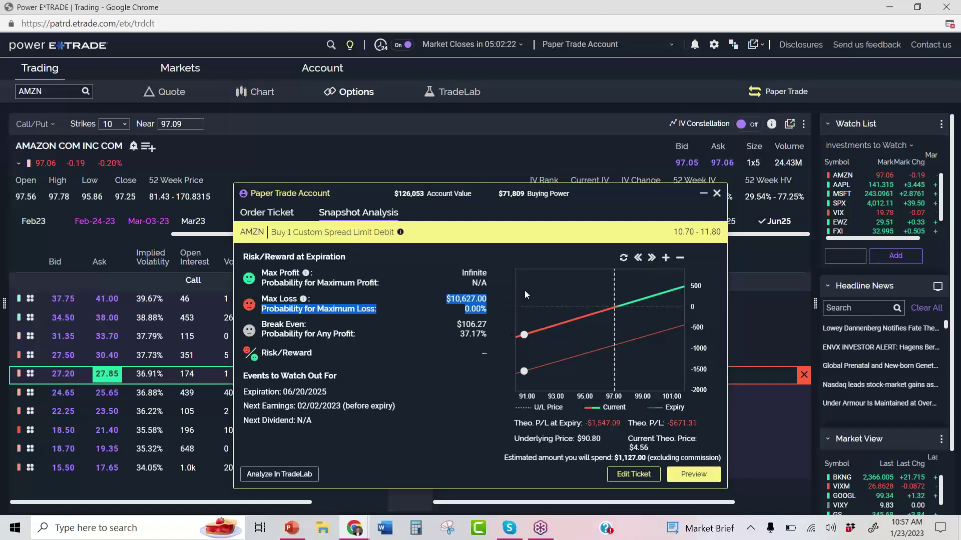
Return to the order ticket and add a third leg that buys one Jun25 80 put
click(266, 212)
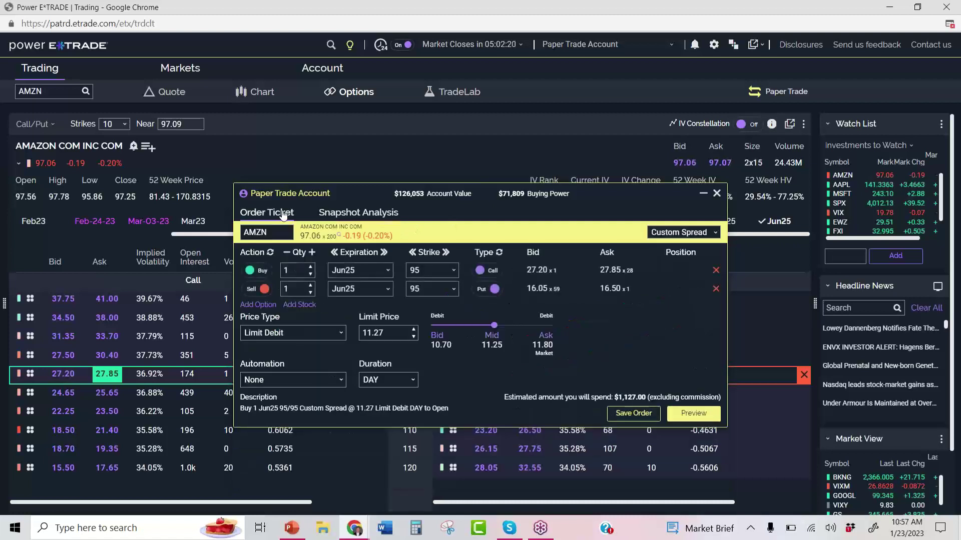
click(257, 305)
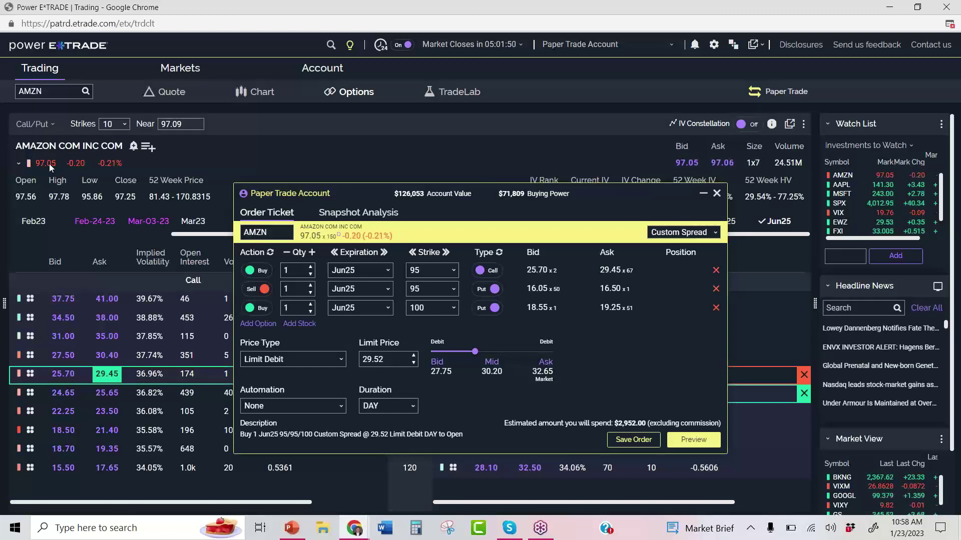
click(429, 309)
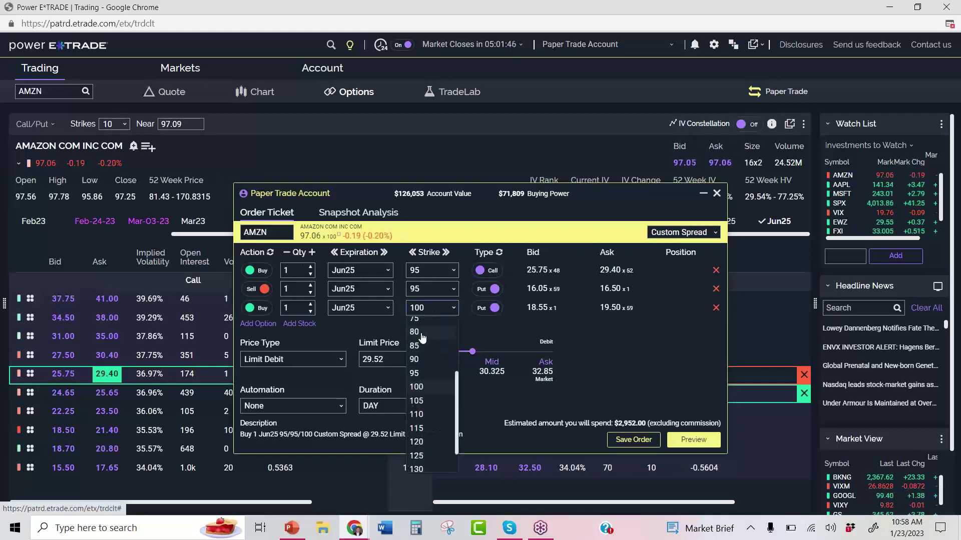
click(421, 332)
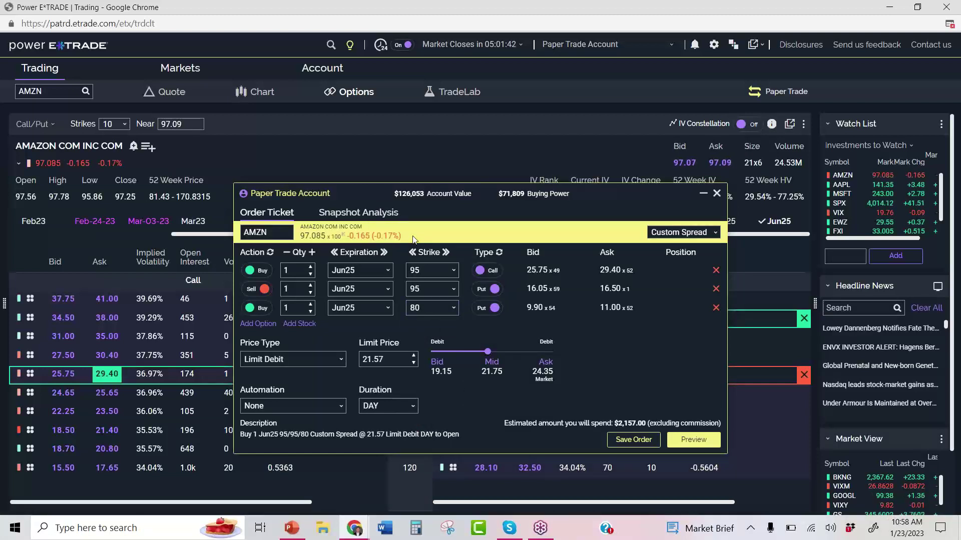
Open the three-leg order's snapshot analysis and examine its maximum loss, loss probability and profit/loss curve
click(372, 219)
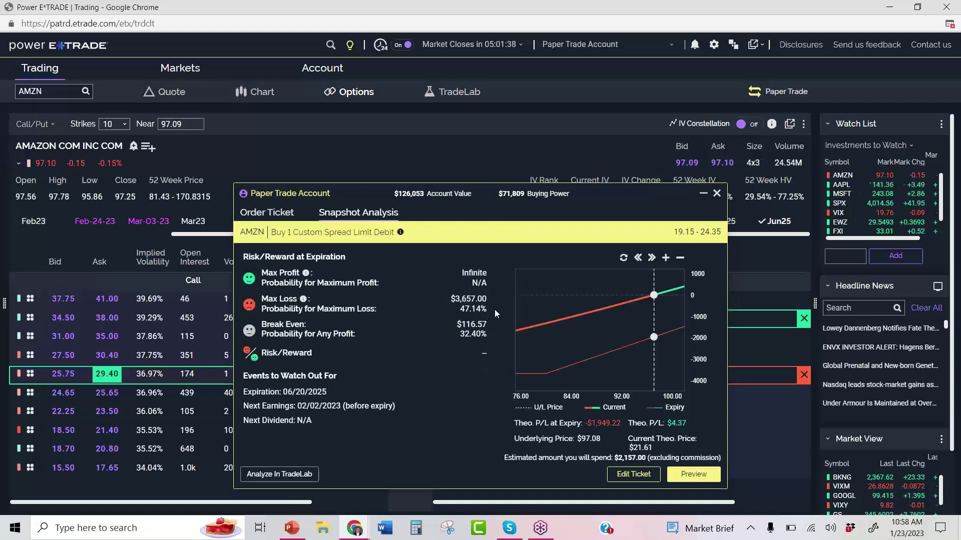
drag(495, 309, 453, 302)
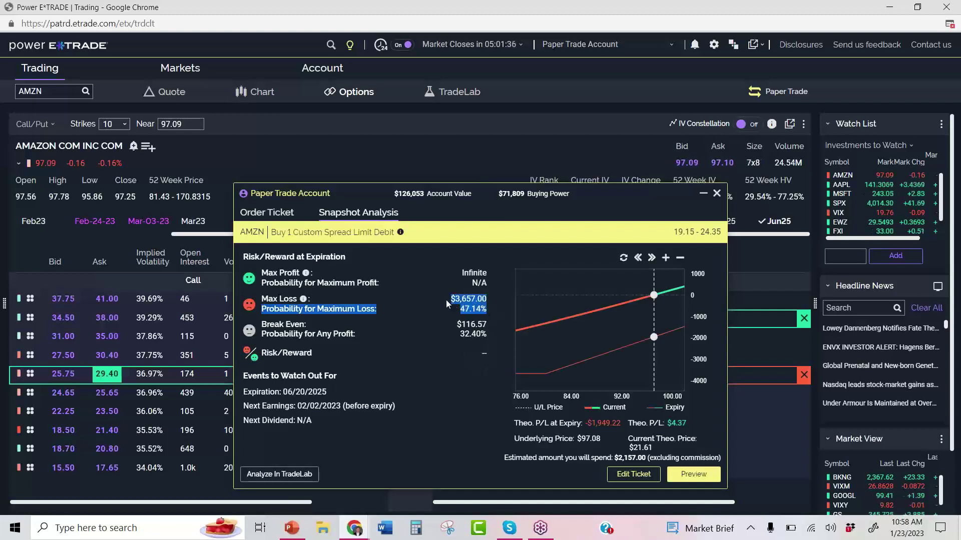
click(446, 300)
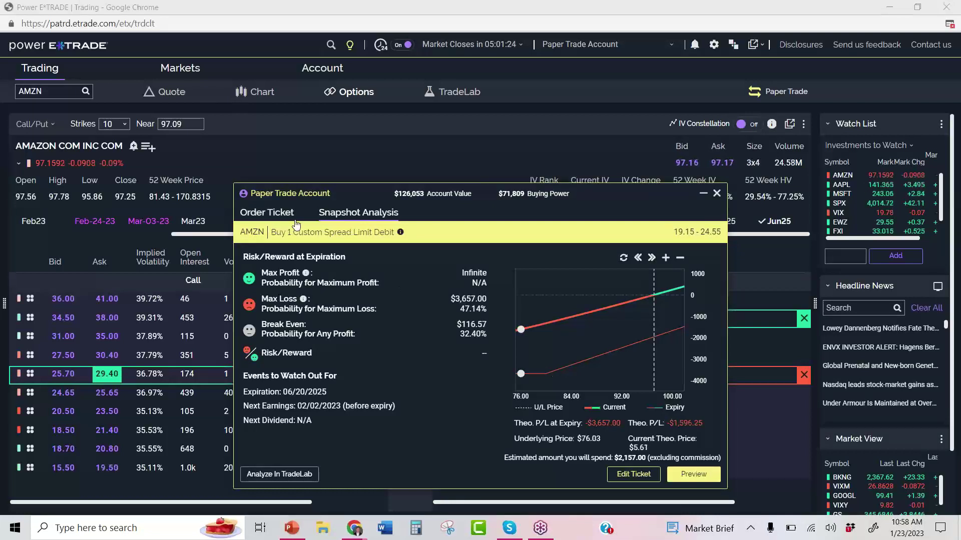
Increase all three legs to a quantity of 3 and set the limit price to the midpoint, 21.70
click(266, 212)
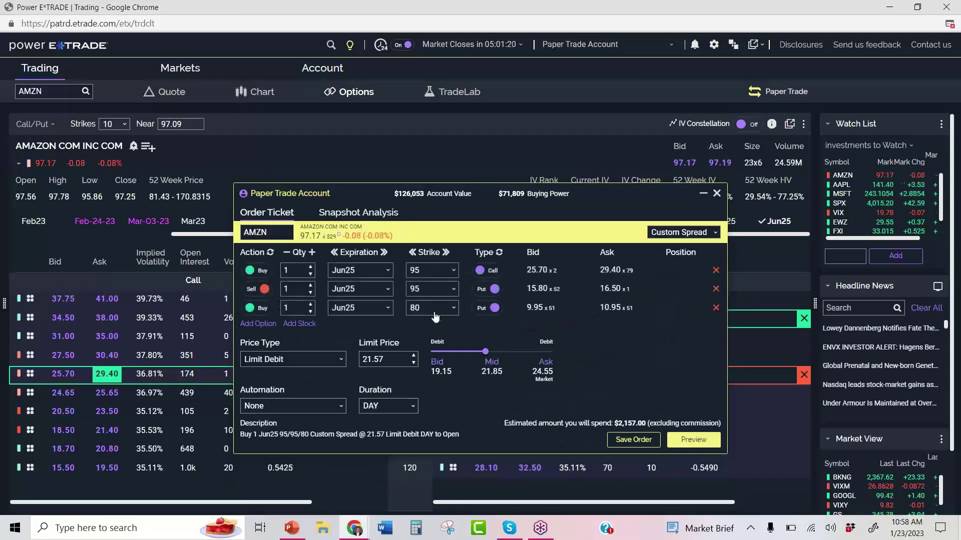
click(493, 362)
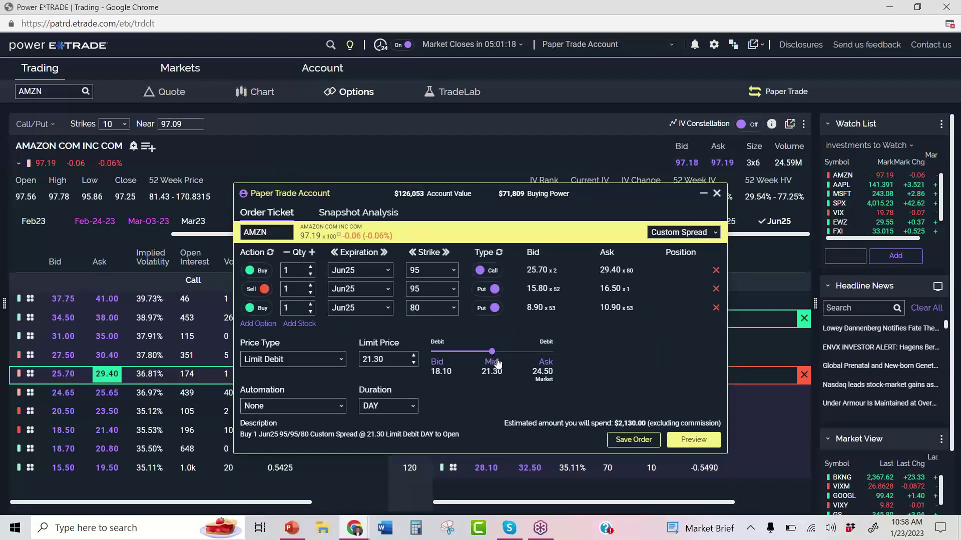
click(312, 253)
click(311, 252)
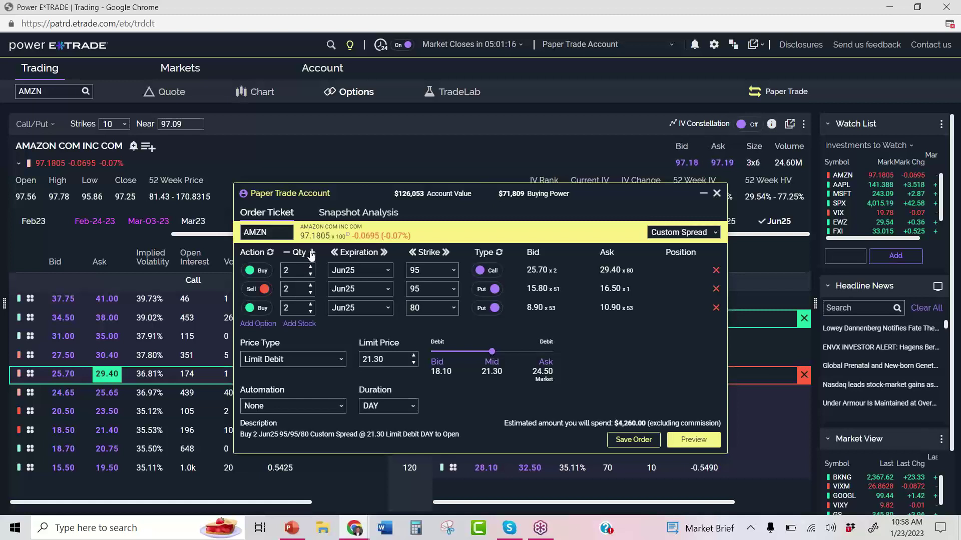
click(370, 212)
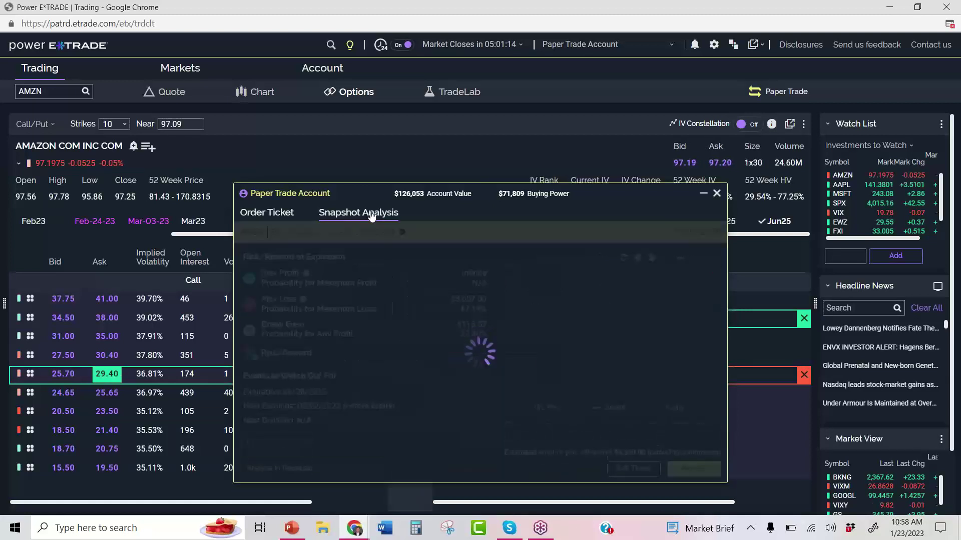
click(245, 215)
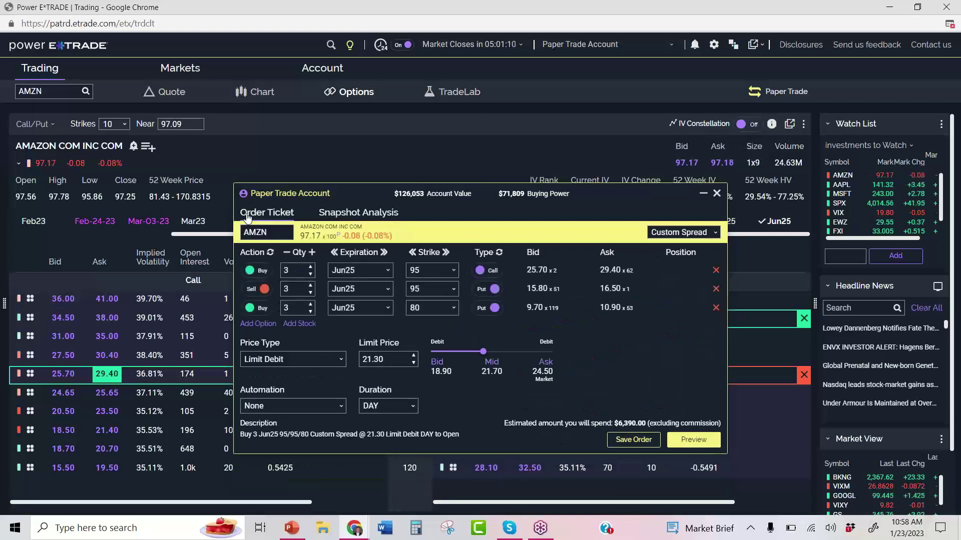
click(492, 362)
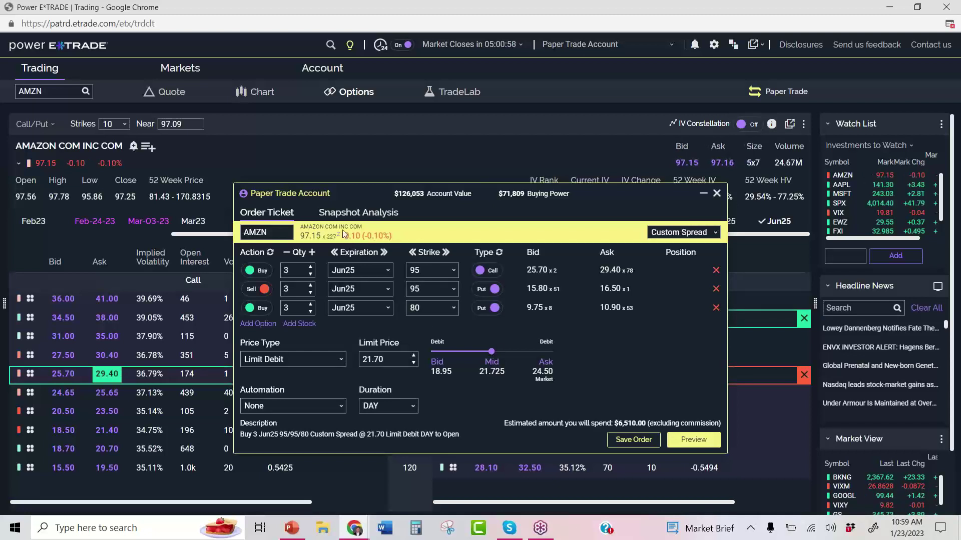
Add a fourth leg that sells 3 Jun25 100 puts
click(270, 324)
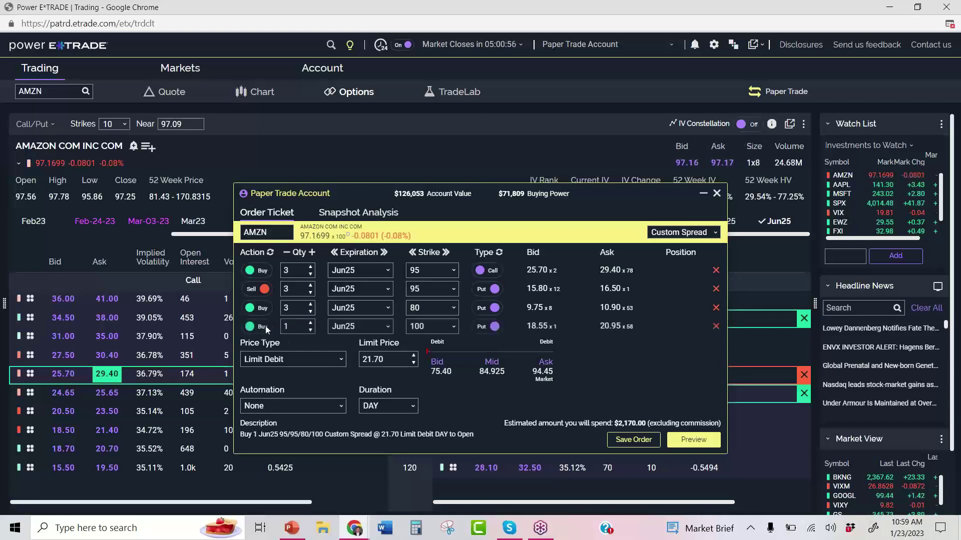
click(262, 328)
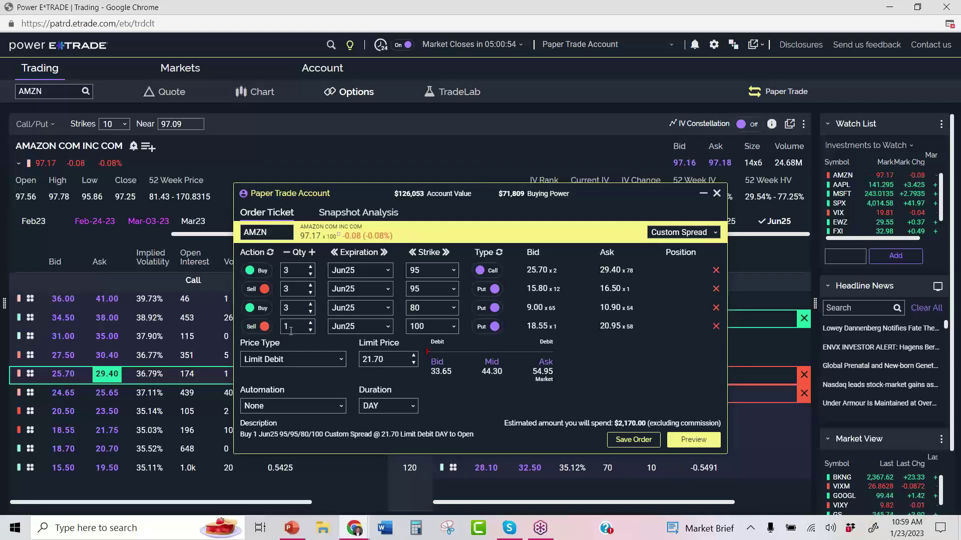
drag(291, 326, 280, 327)
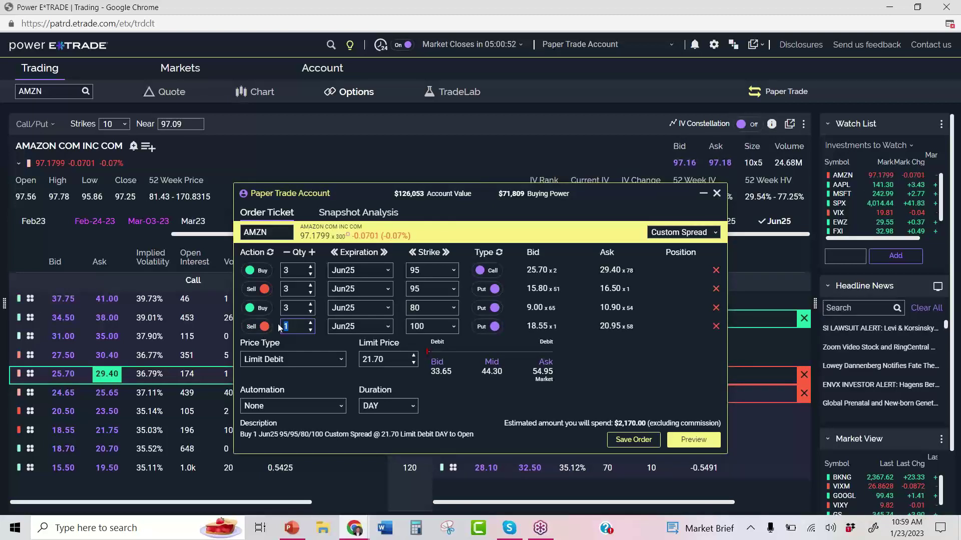
text(3)
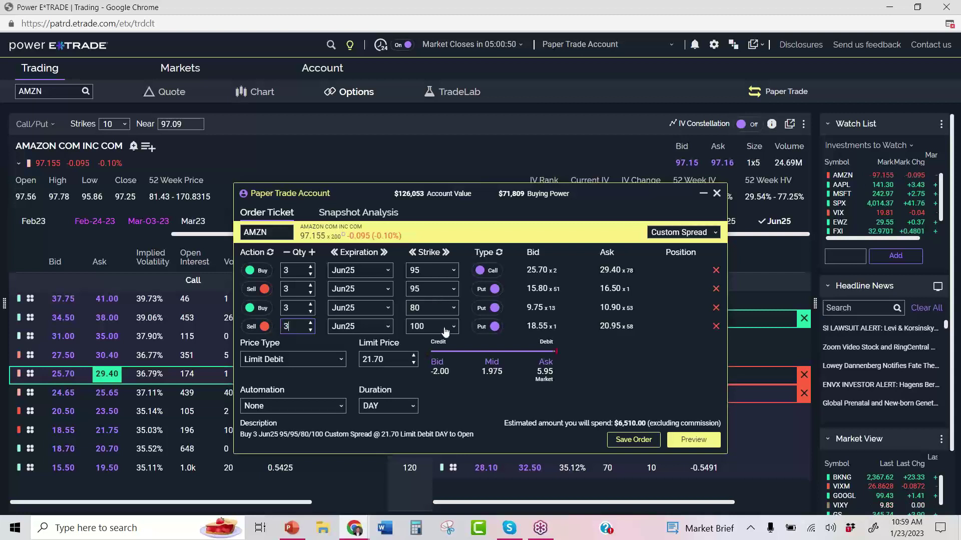
Lower the bought put's strike to 75 and set the limit price to the midpoint, 0.33
click(433, 313)
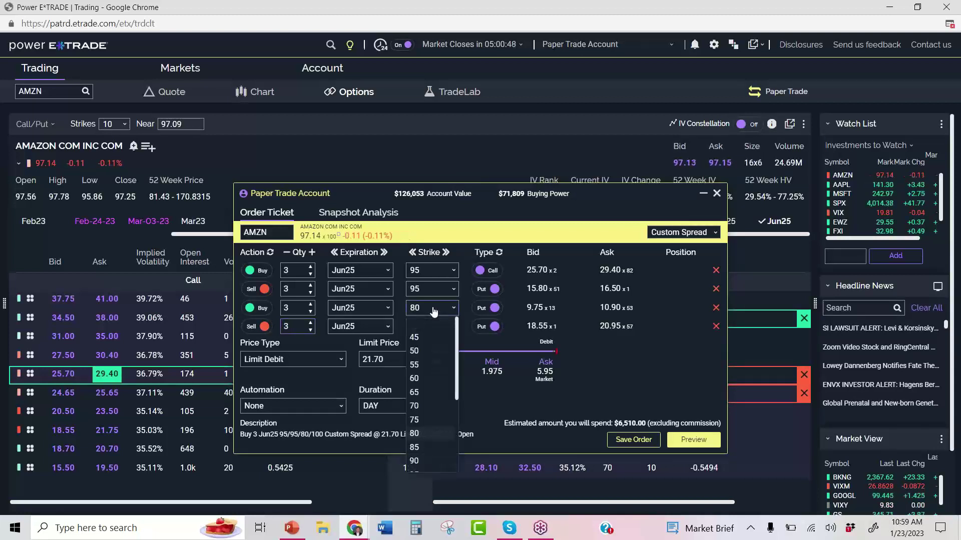
click(415, 421)
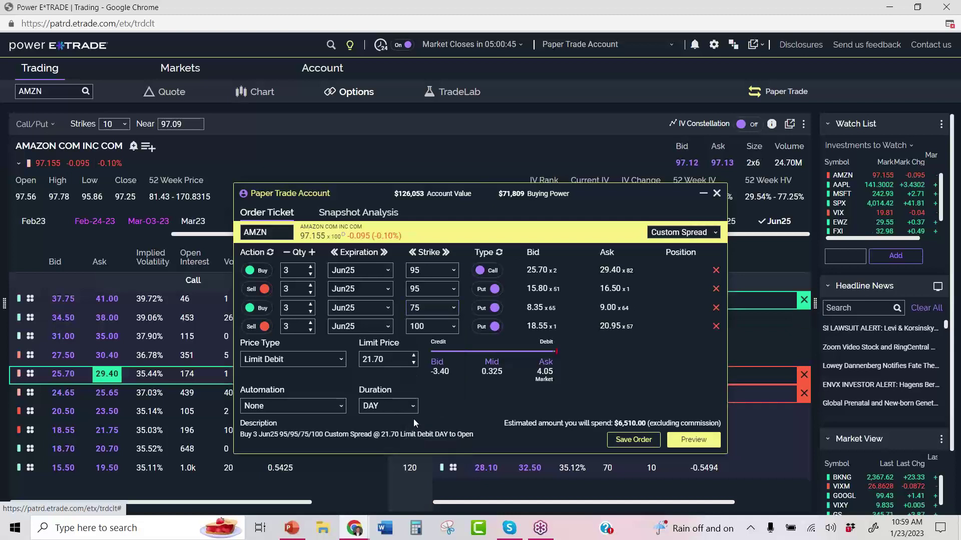
click(493, 370)
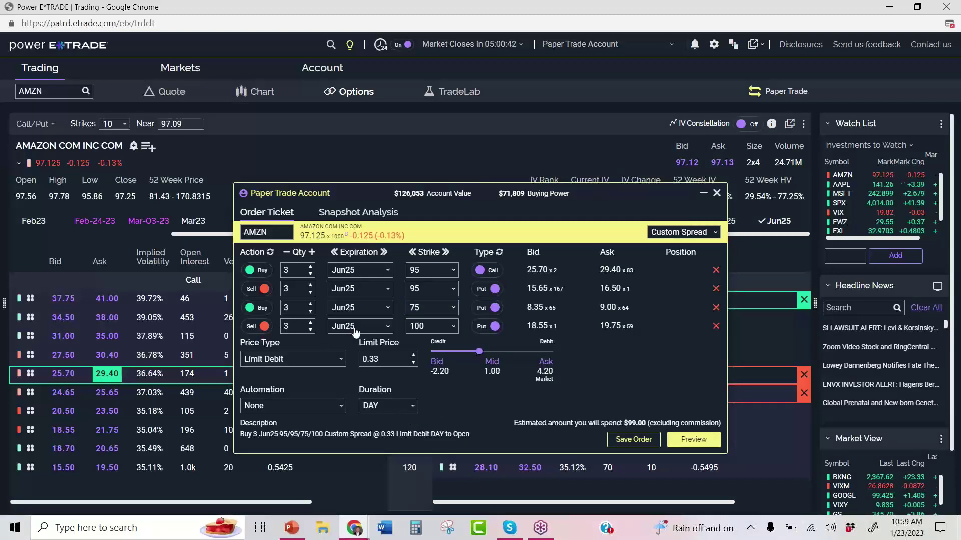
Change the fourth leg to a sold Jan-27-23 100 call and set the limit price to the midpoint, 20.75
click(354, 330)
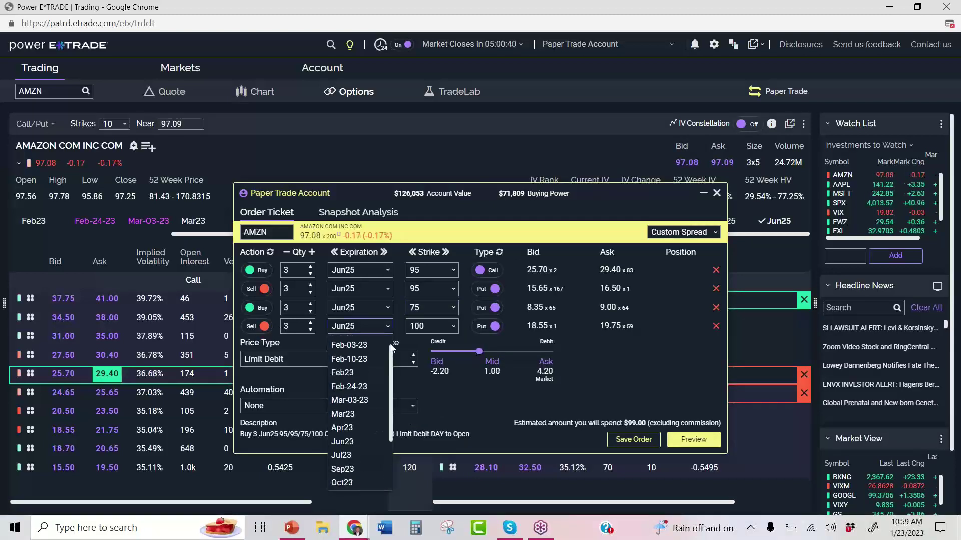
scroll(392, 349, up, 1)
click(361, 344)
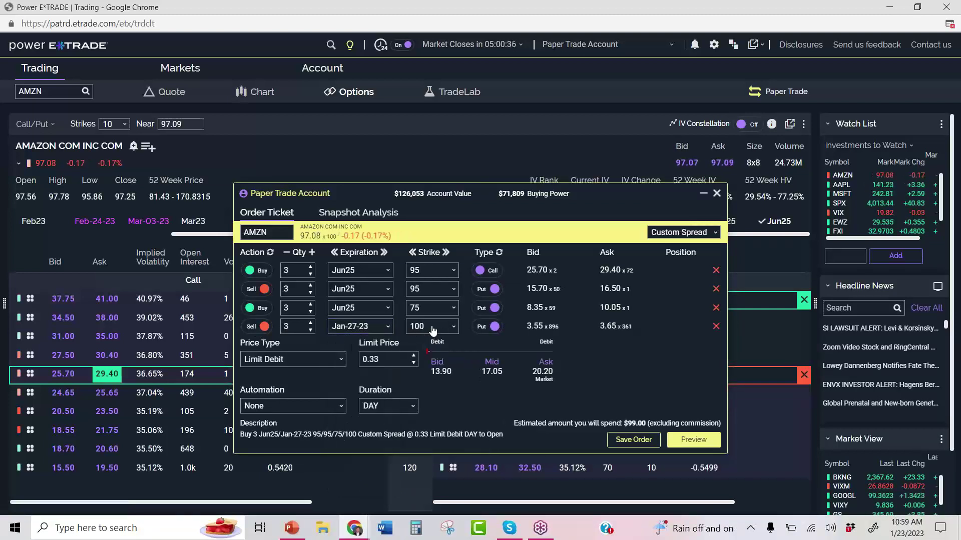
click(488, 365)
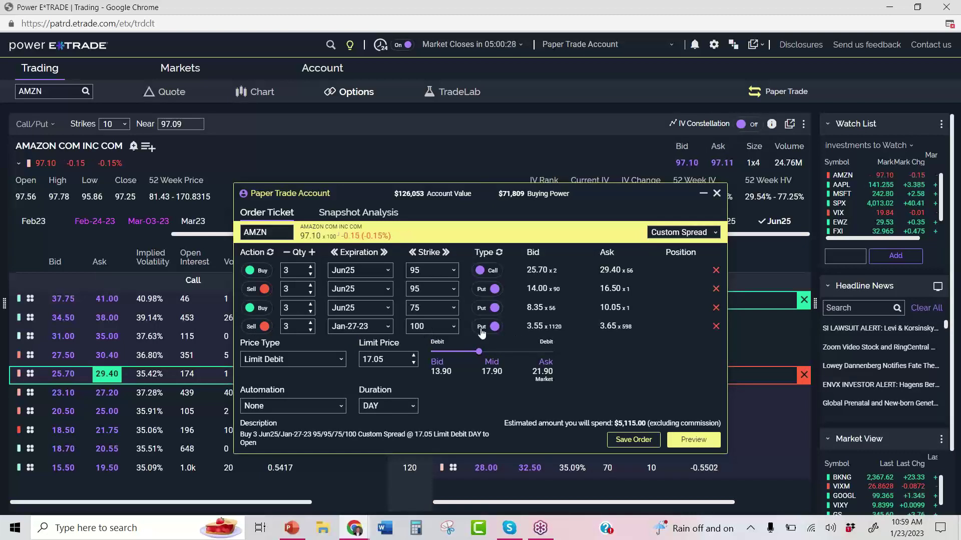
click(482, 329)
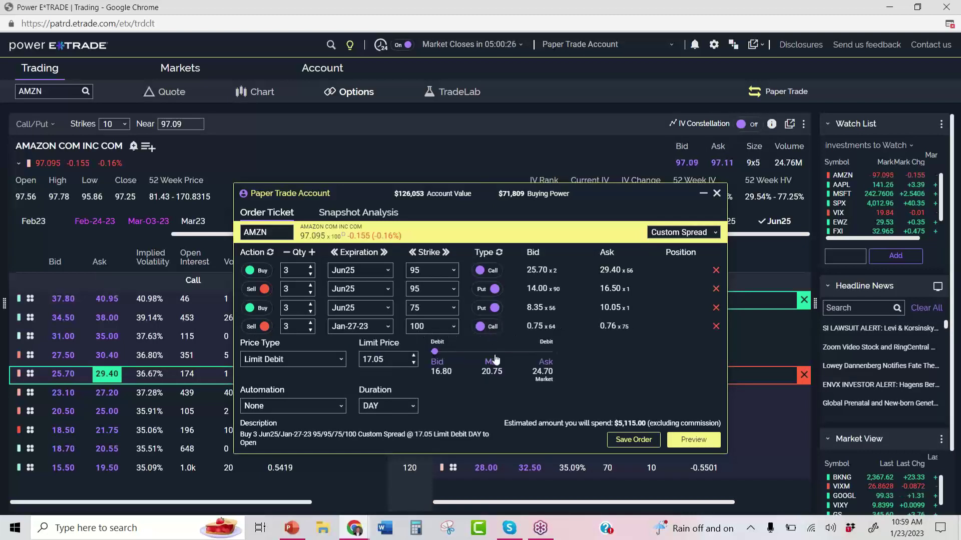
click(492, 368)
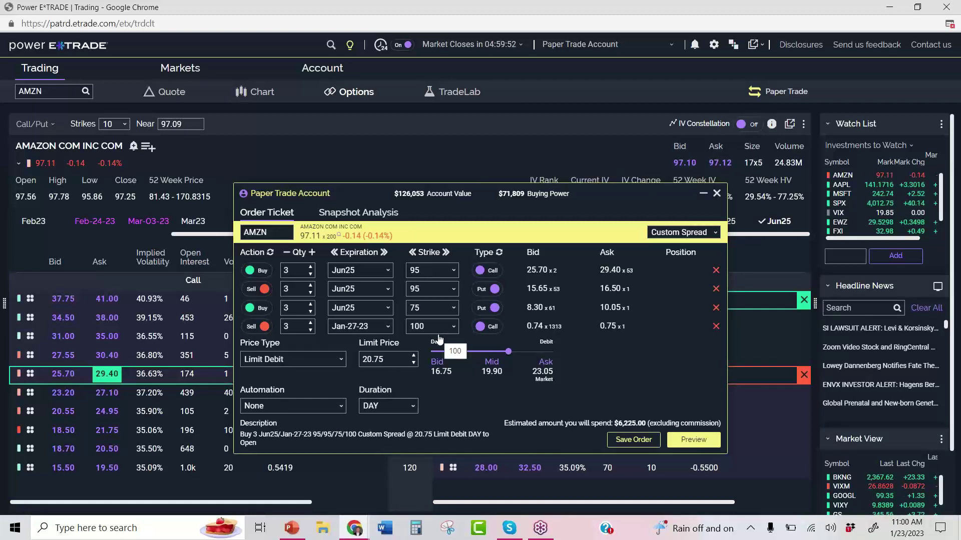
click(790, 123)
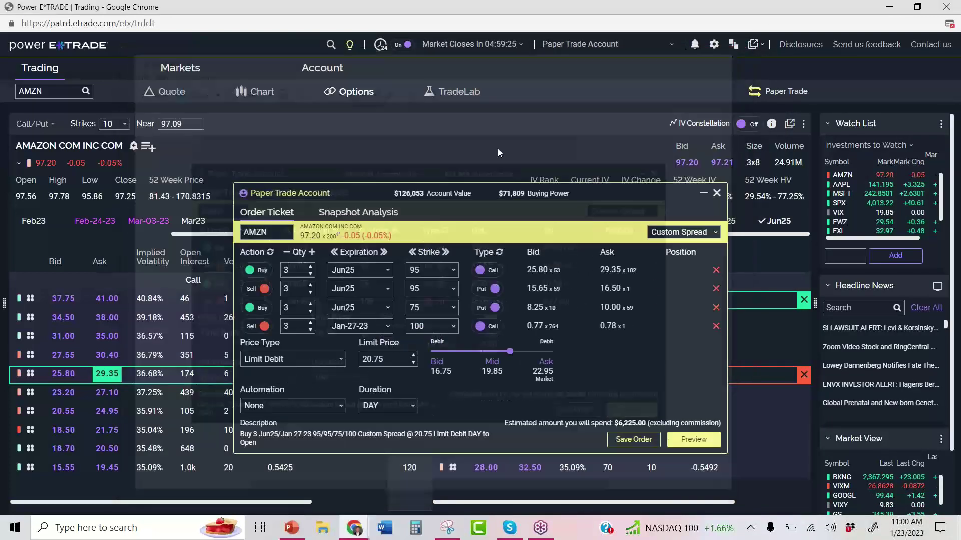
Open the Snapshot Analysis of the four-leg AMZN custom spread and examine its risk/reward at expiration
click(730, 55)
click(370, 213)
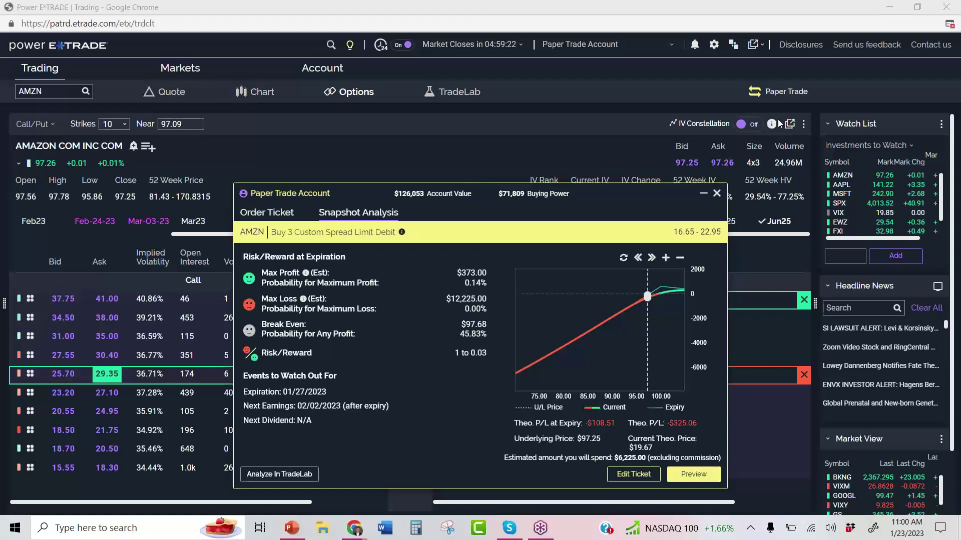
drag(639, 188, 635, 152)
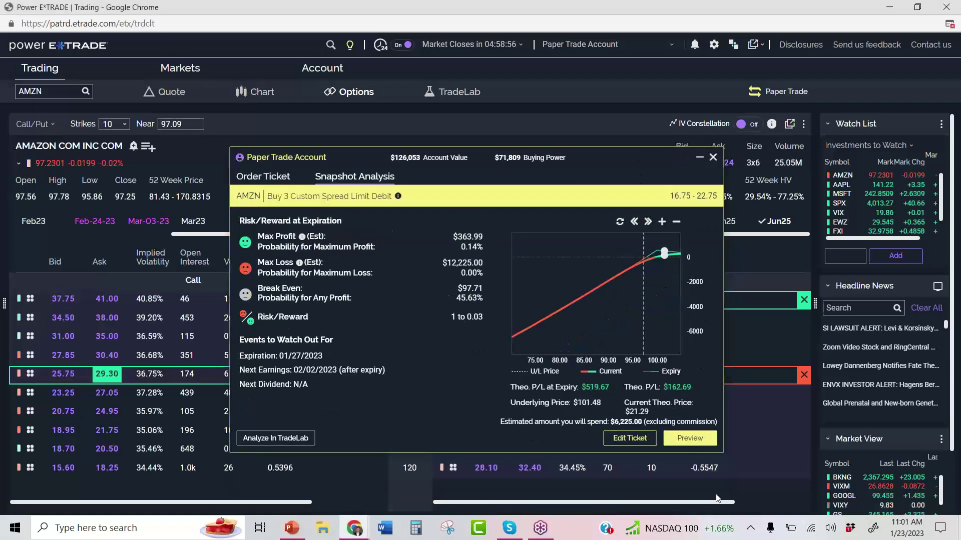
Preview and send the paper order for 3 AMZN custom spreads at the 20.75 limit, and copy the placed order's description
click(690, 439)
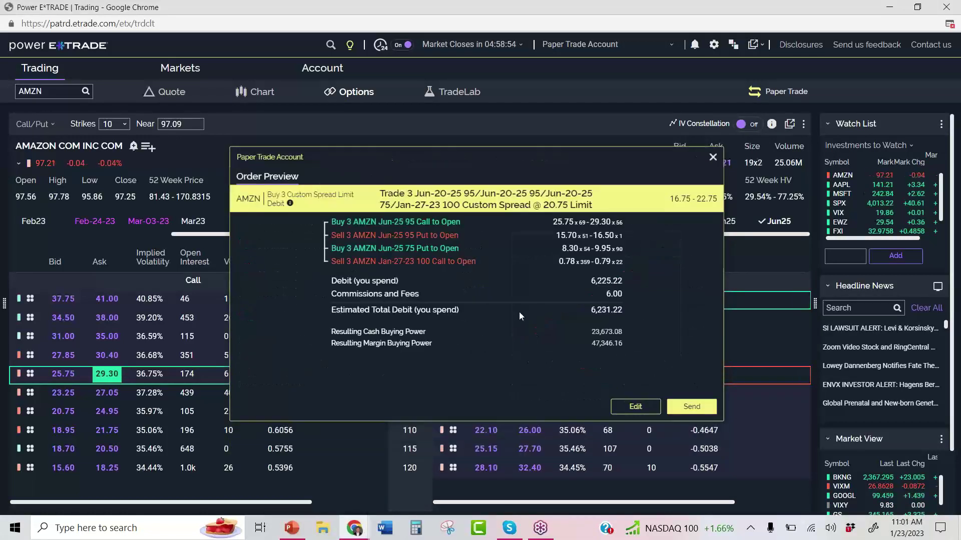
click(692, 407)
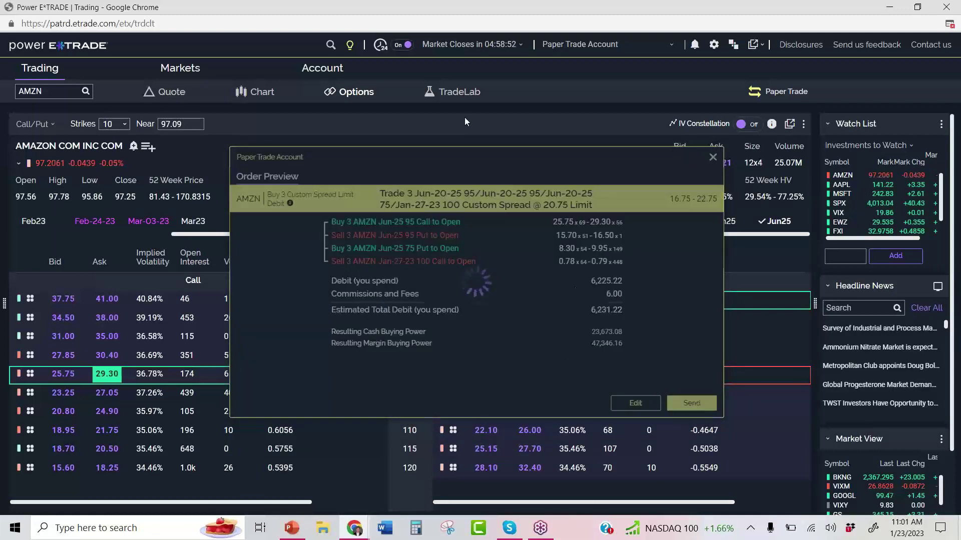
drag(582, 201, 410, 179)
right_click(425, 181)
click(452, 191)
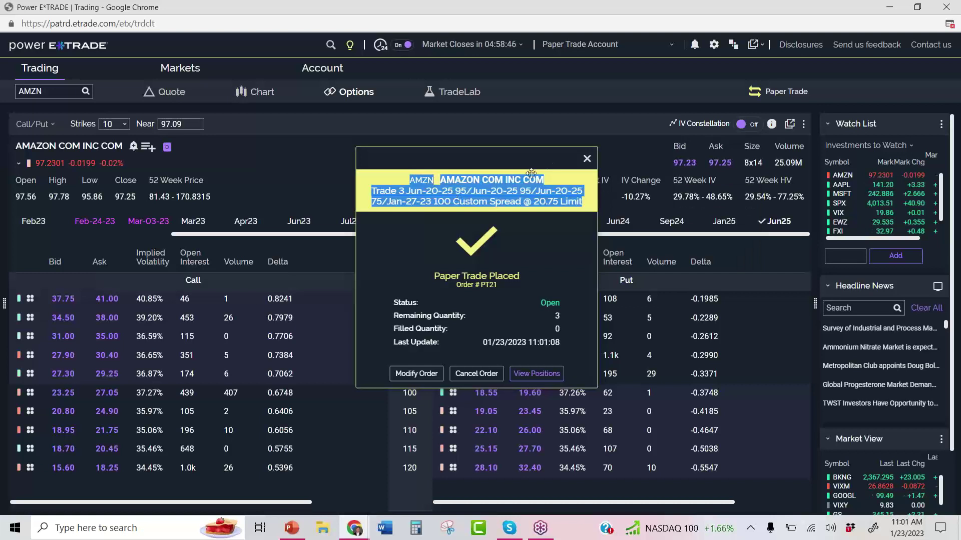
click(587, 158)
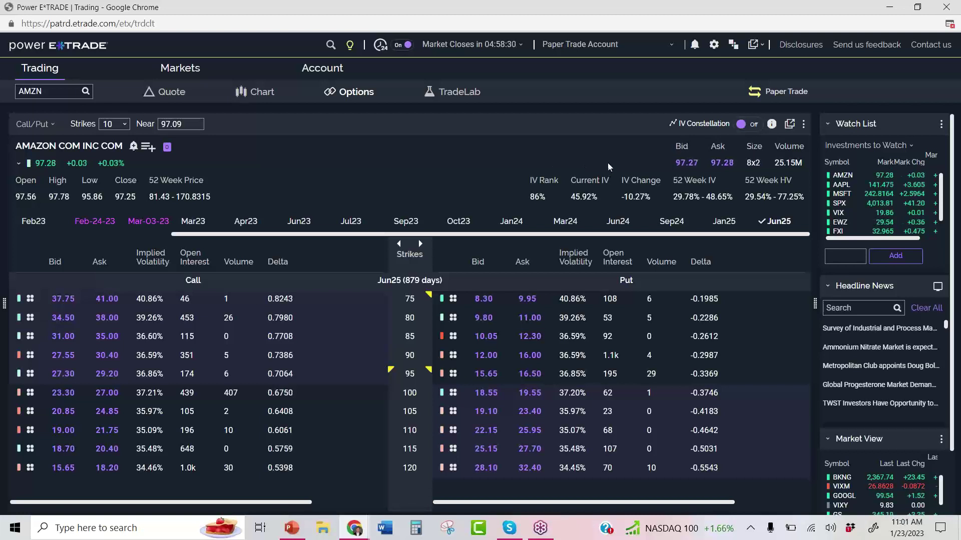
Switch to GroupMe in the other browser window and open the MAX Afterburner Traders and MABT Trades ONLY chats
click(355, 532)
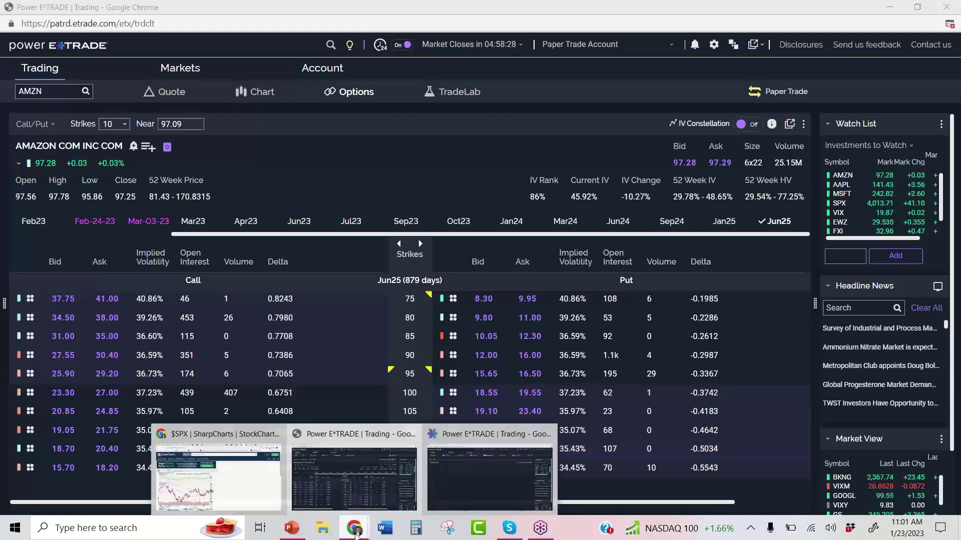
click(218, 477)
click(99, 10)
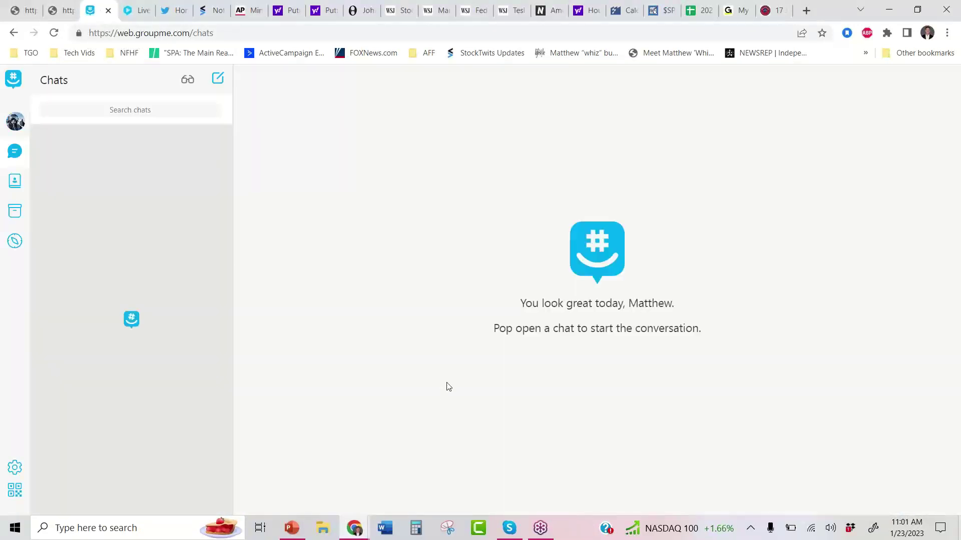
click(135, 189)
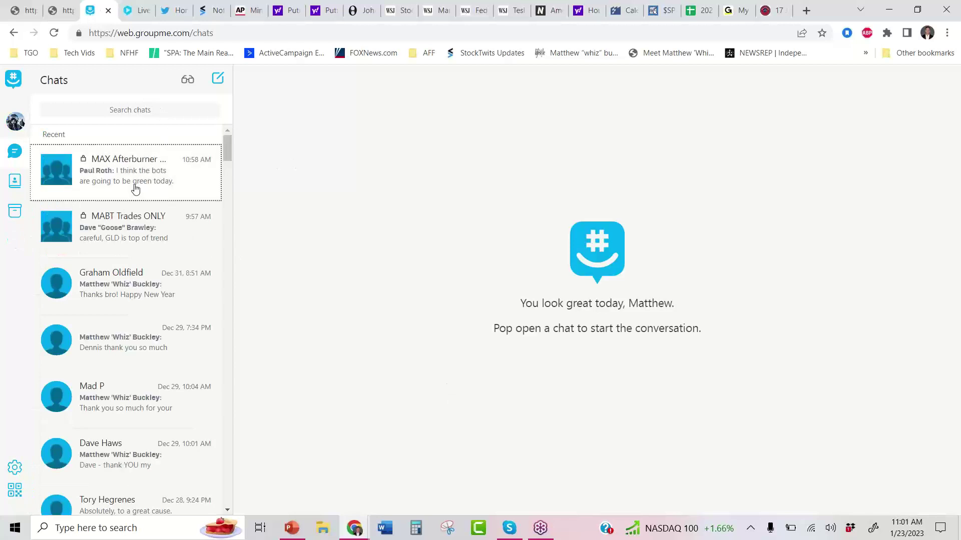
click(140, 246)
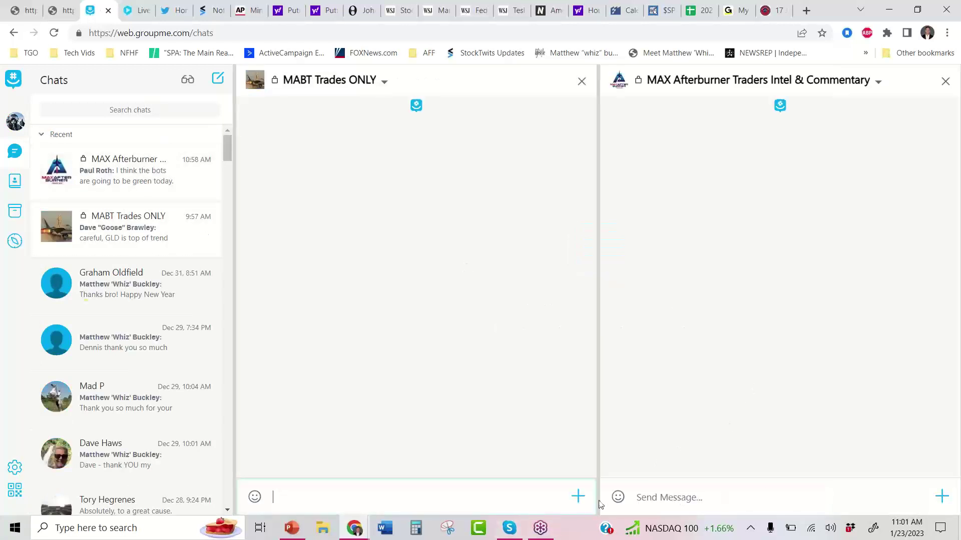
Post the copied AMZN order description in the MABT Trades ONLY chat, with a space inserted after the AMZN ticker
right_click(464, 496)
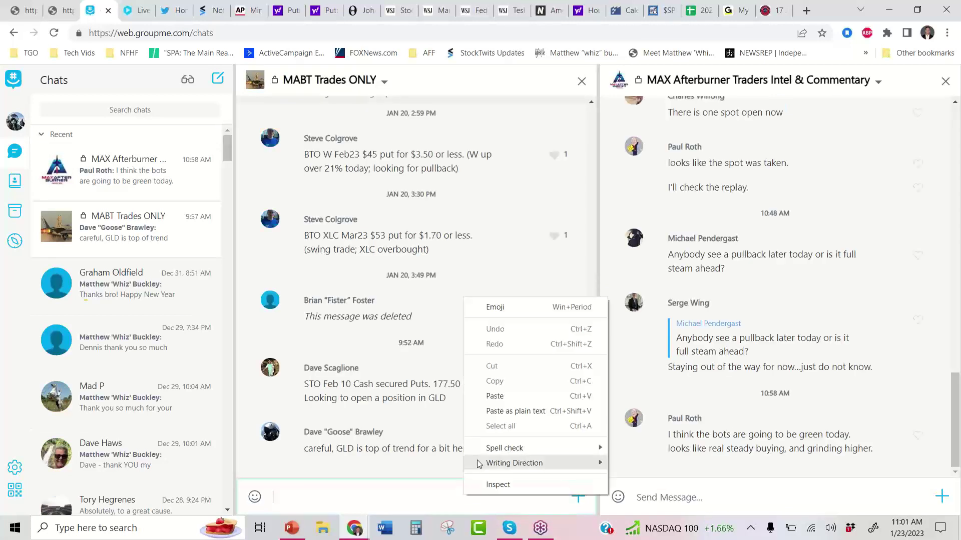
click(500, 393)
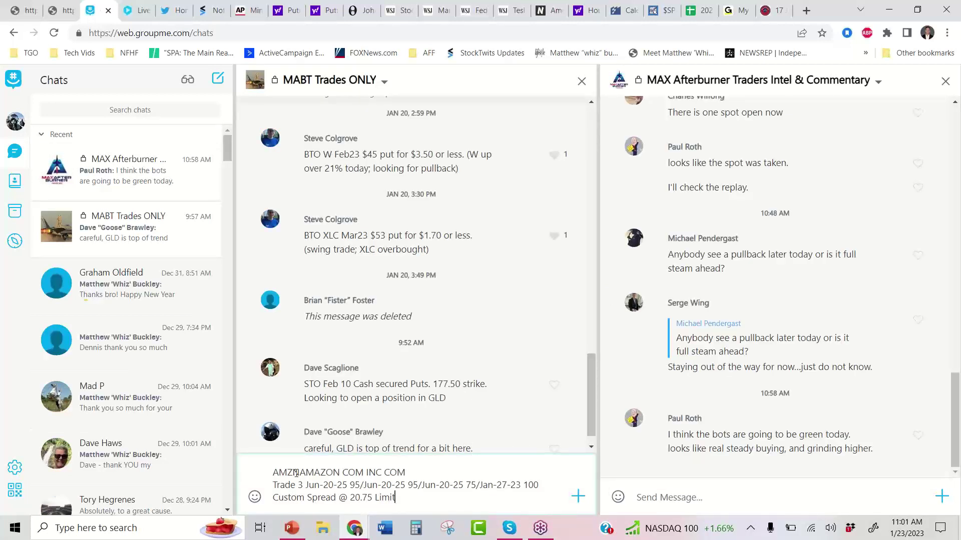
click(301, 472)
key(Return)
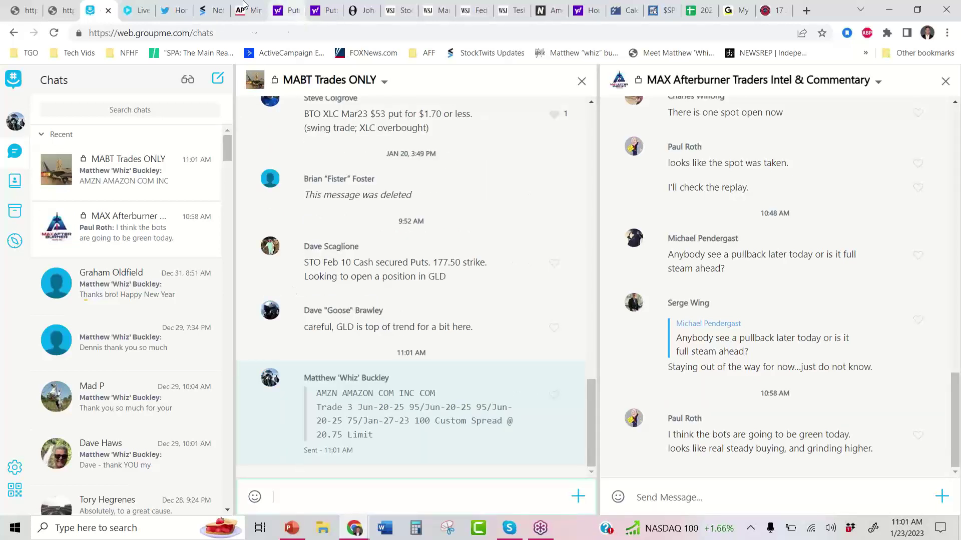
Switch to Chatroll and post the same AMZN order description in the live chat, with a space inserted after AMZN
click(140, 10)
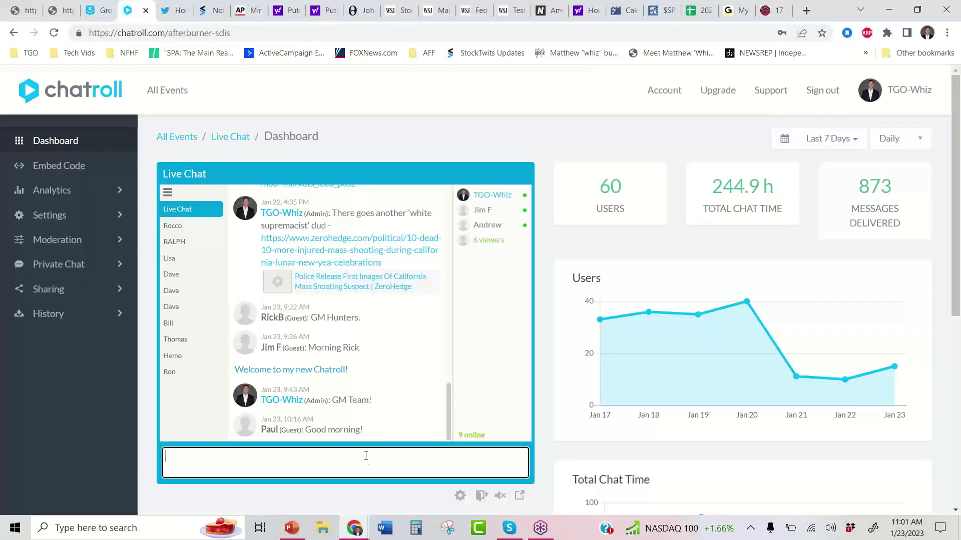
right_click(365, 455)
click(399, 358)
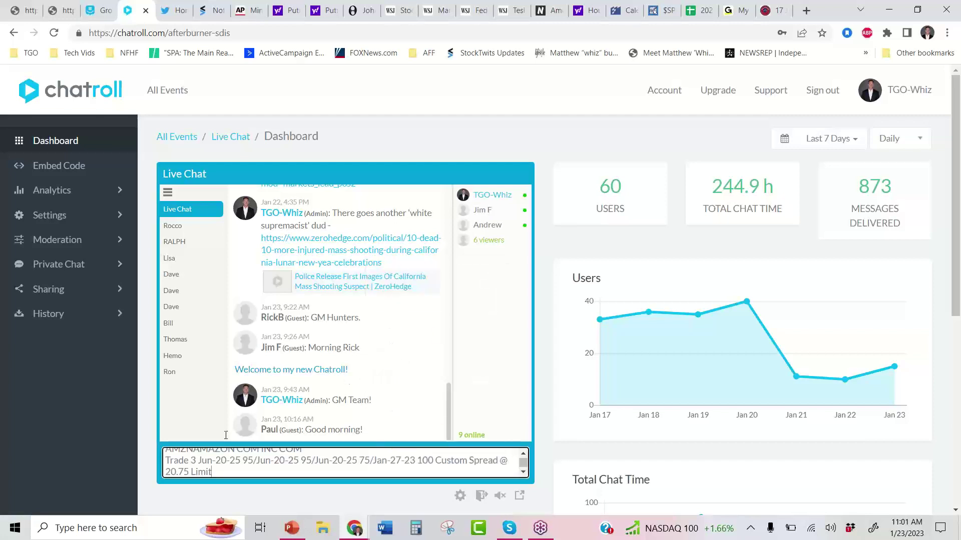
click(195, 452)
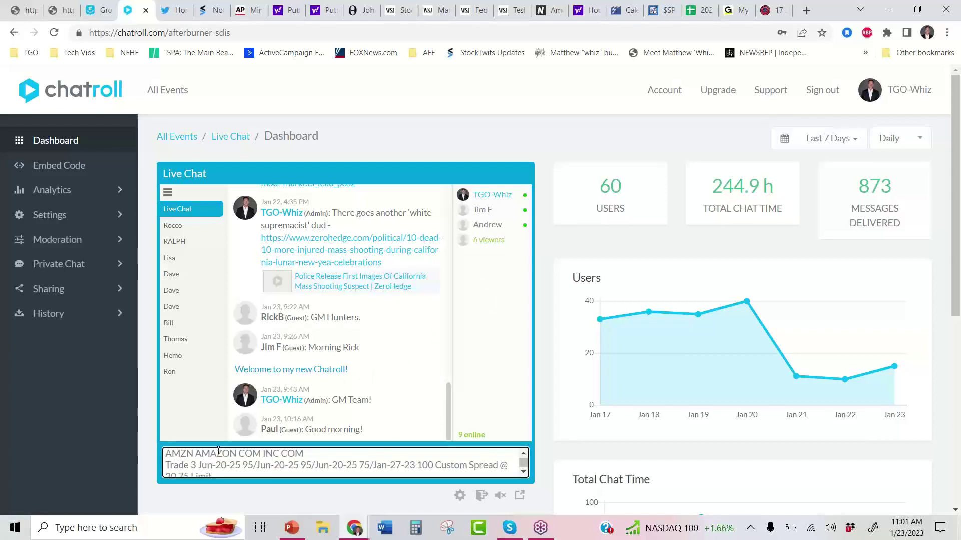
key(Return)
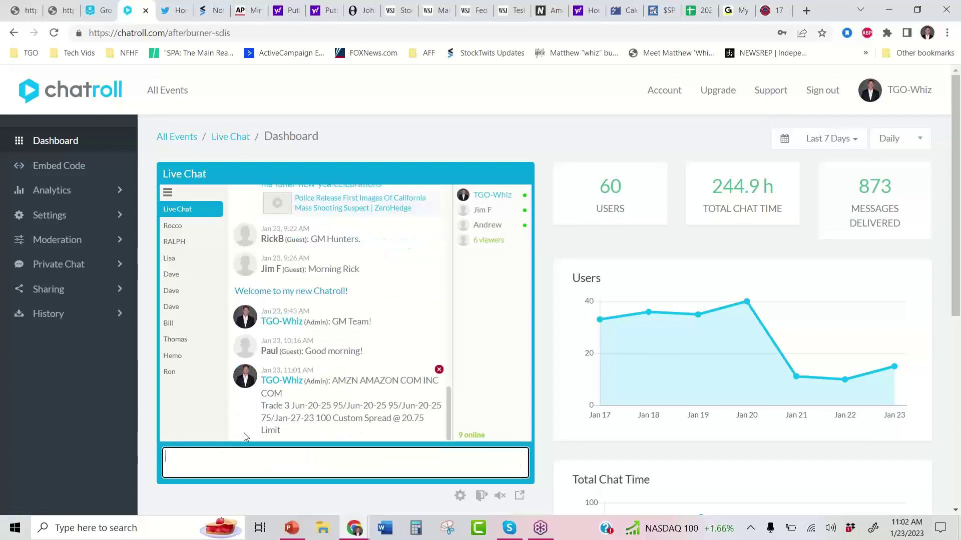